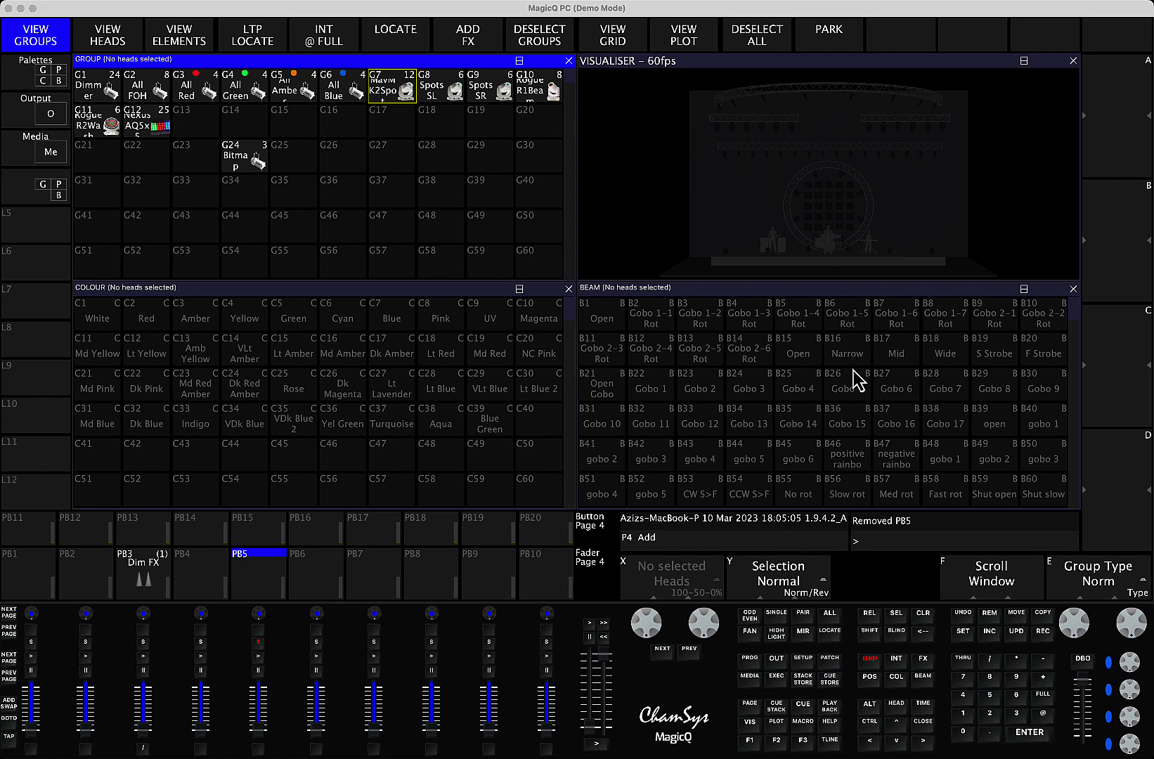
# Briefly run the Dim FX playback PB3 and bring its level back to zero.
pyautogui.click(924, 643)
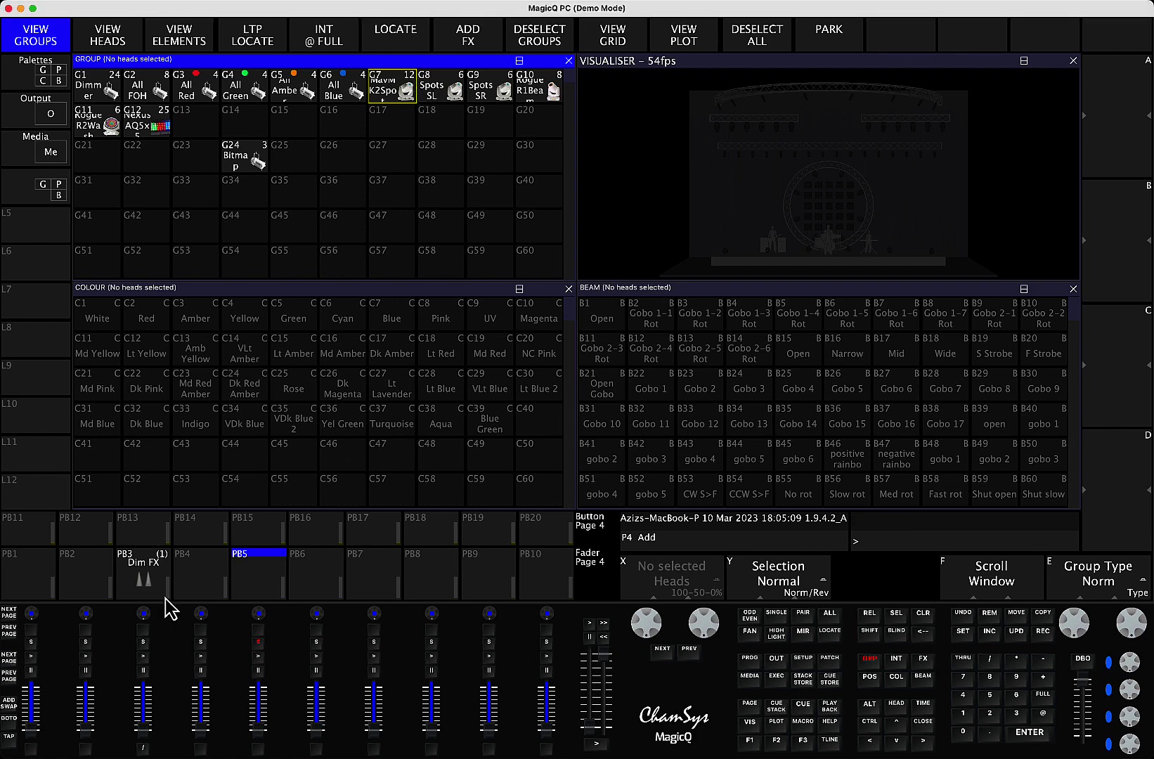
pyautogui.click(149, 749)
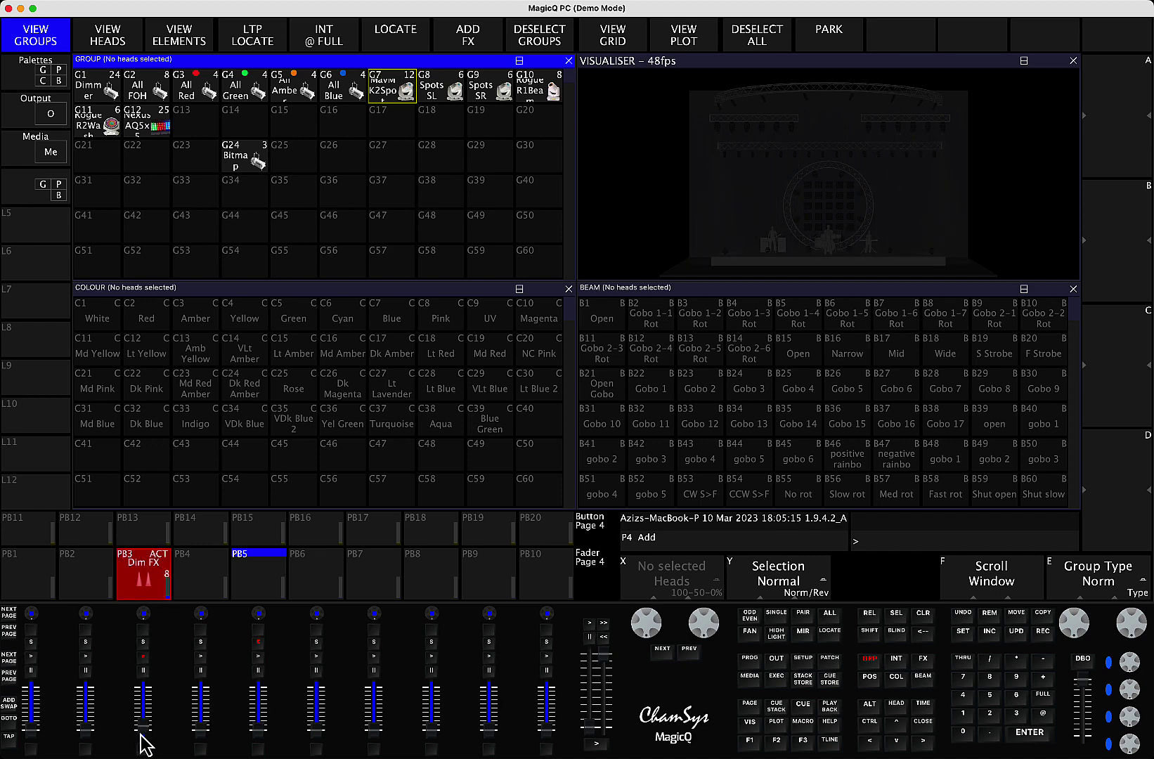
pyautogui.click(142, 734)
pyautogui.moveTo(137, 751); pyautogui.dragTo(139, 754)
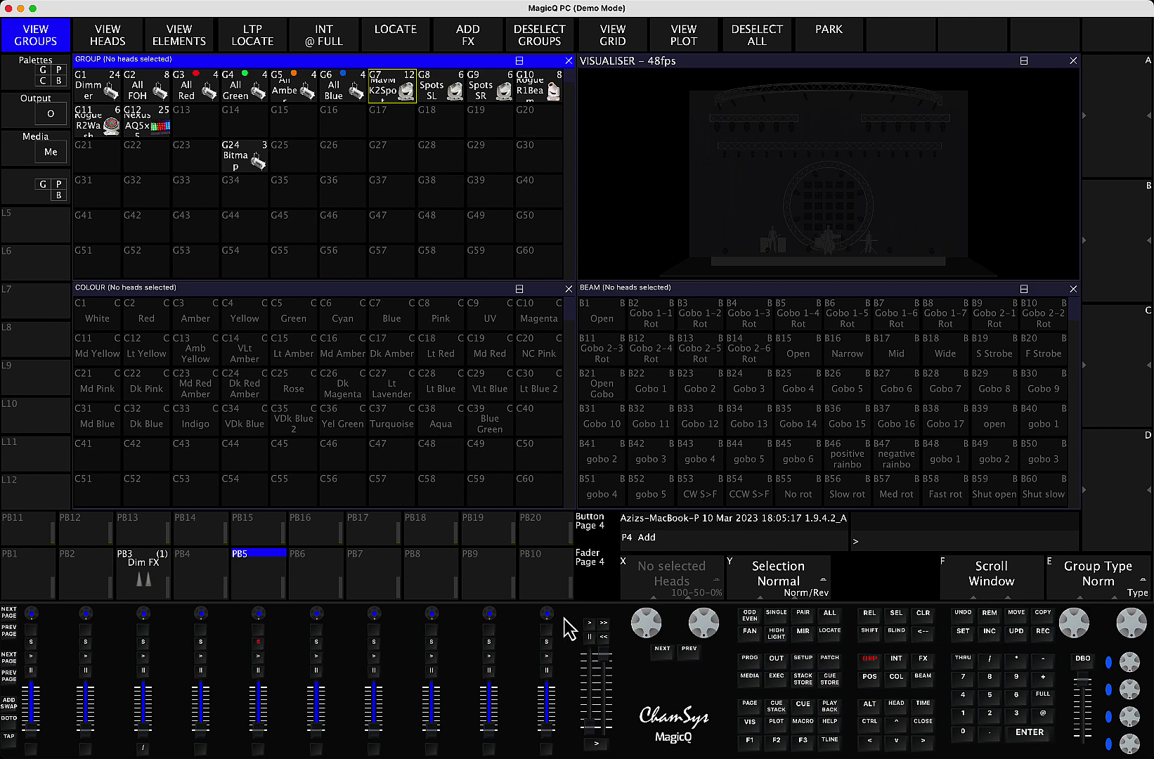
# Record an empty cue onto playback PB5 and open the function options of its cue stack.
pyautogui.click(1044, 635)
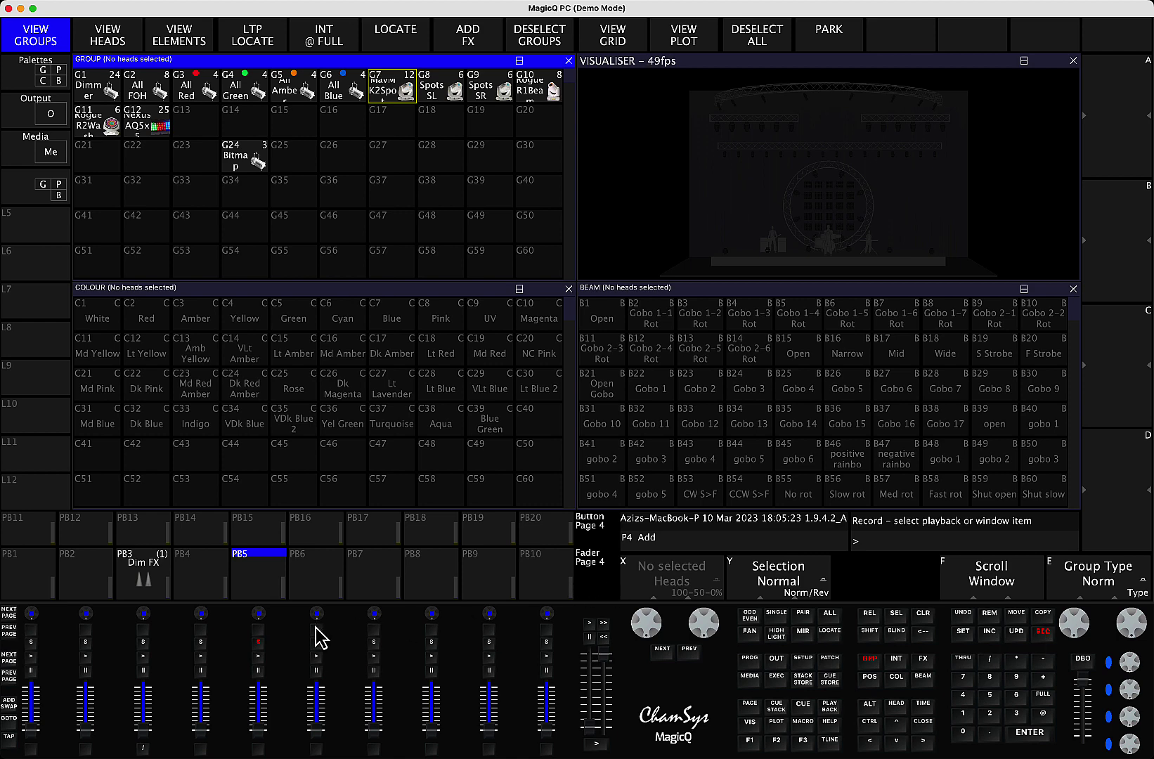
pyautogui.click(258, 644)
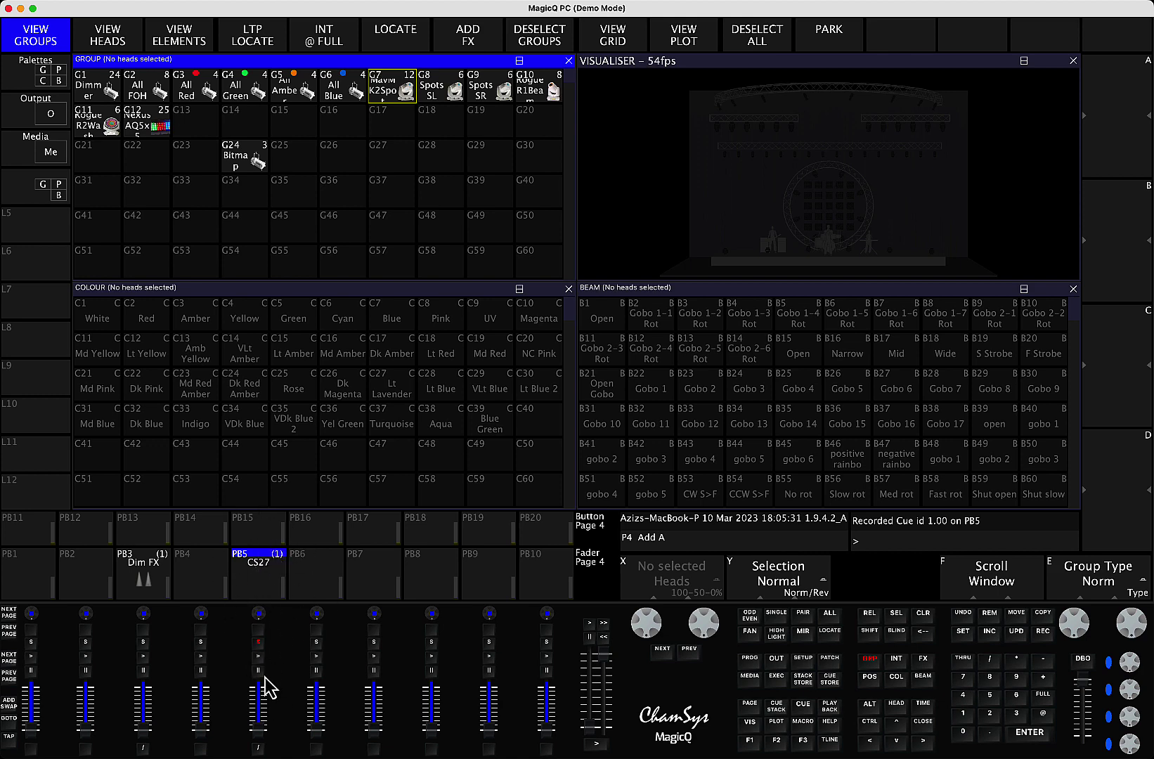
pyautogui.click(258, 643)
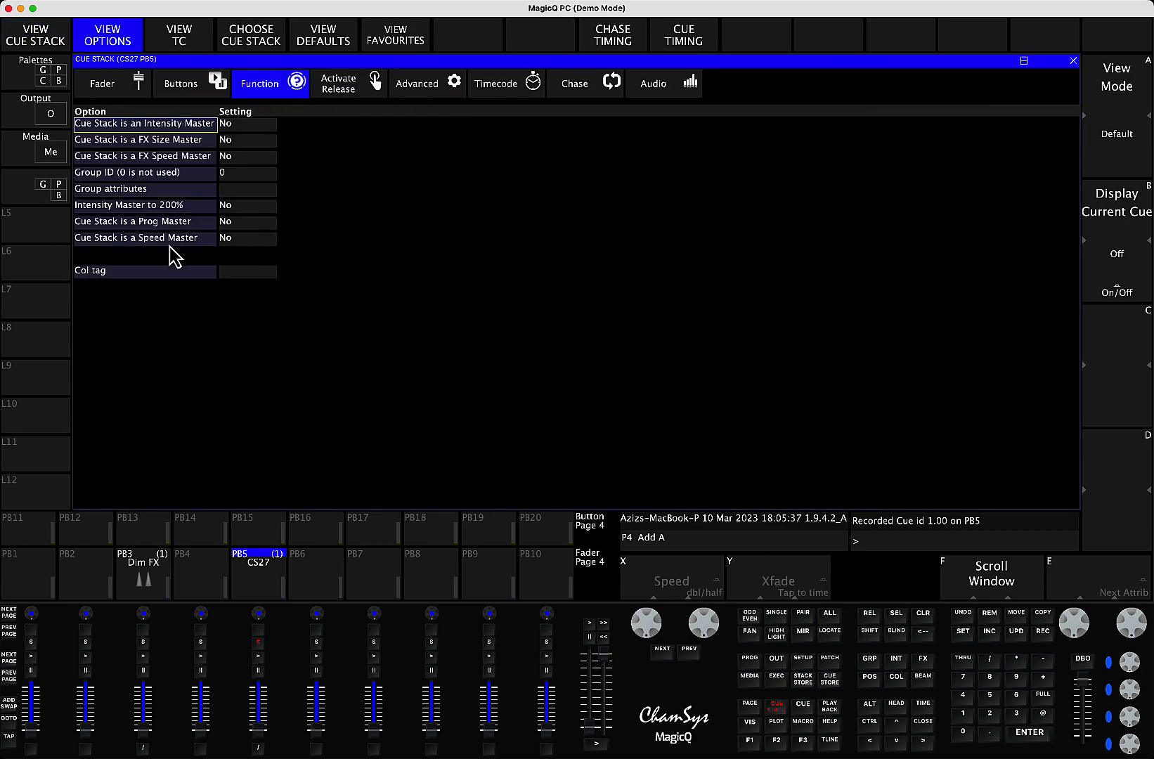
# Look through the whole list of speed masters available for PB5's cue stack, up to SP100 and back to the start.
pyautogui.doubleClick(236, 241)
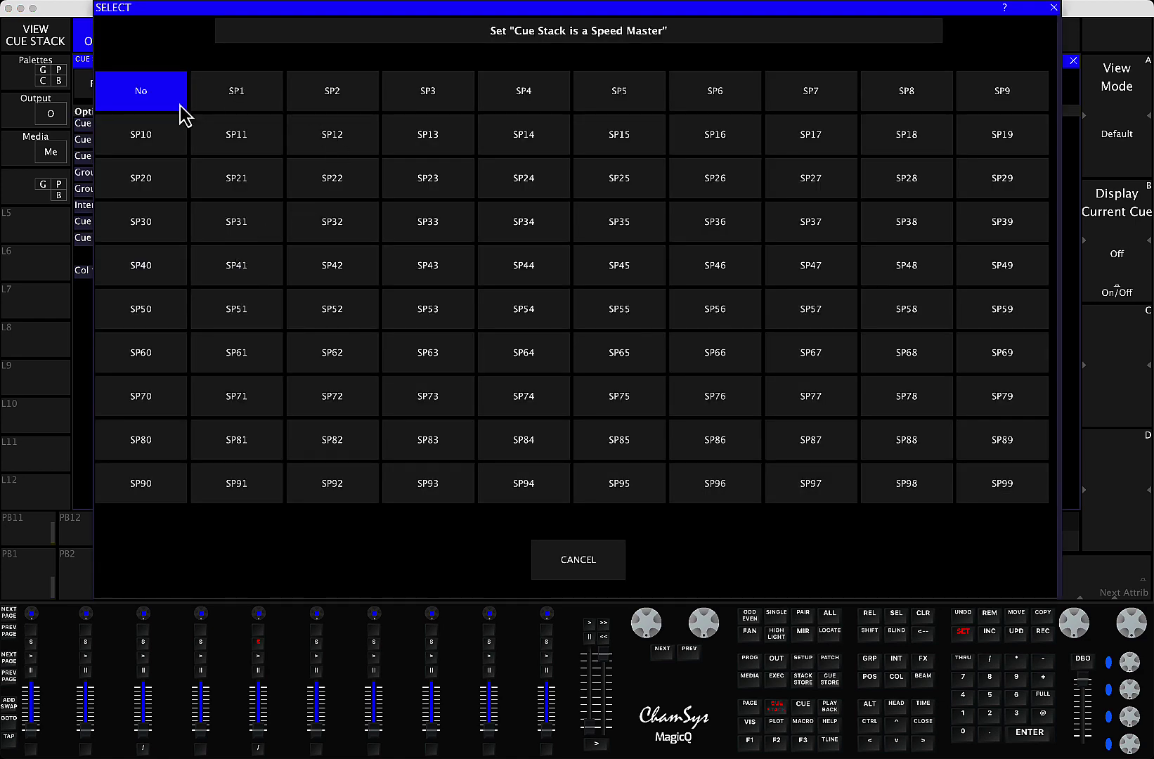
pyautogui.click(587, 566)
pyautogui.doubleClick(237, 241)
pyautogui.press('Down')
pyautogui.press('Down')
pyautogui.press('Down')
pyautogui.press('Down')
pyautogui.press('Down')
pyautogui.press('Down')
pyautogui.press('Down')
pyautogui.press('Down')
pyautogui.press('Down')
pyautogui.press('Down')
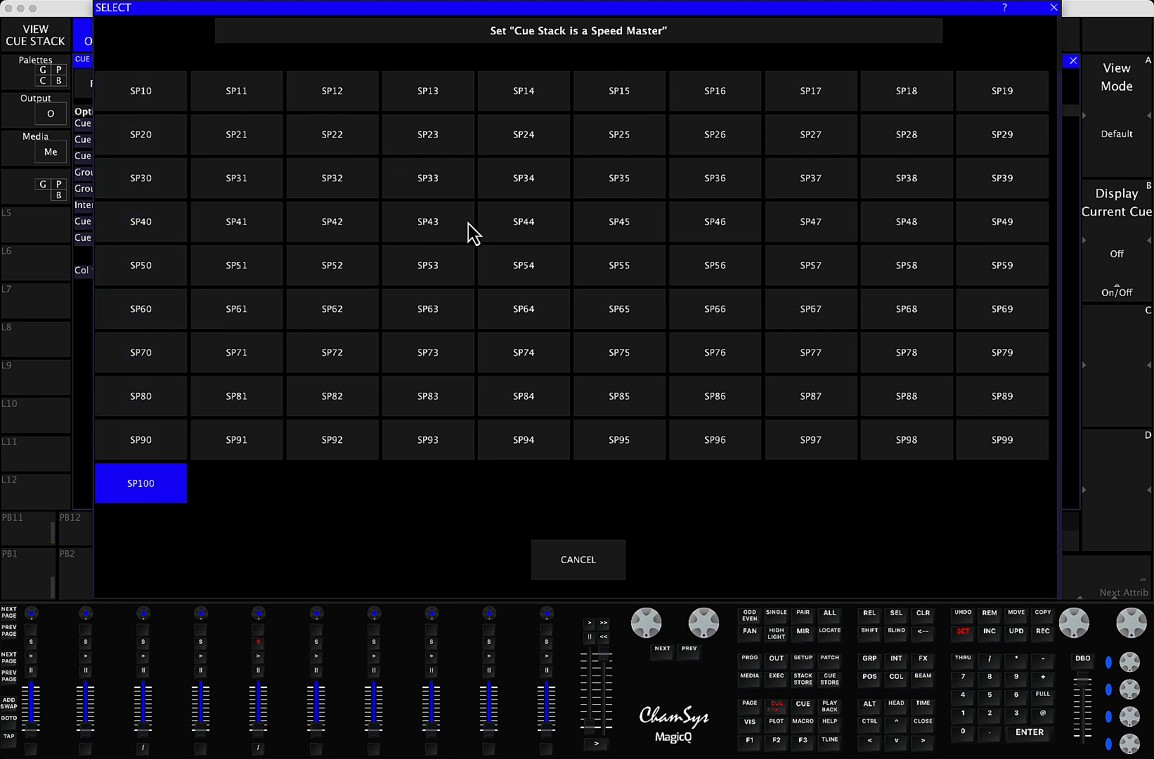
pyautogui.press('Up')
pyautogui.press('Up')
pyautogui.press('Up')
pyautogui.press('Up')
pyautogui.press('Up')
pyautogui.press('Up')
pyautogui.press('Up')
pyautogui.press('Up')
pyautogui.press('Up')
pyautogui.press('Up')
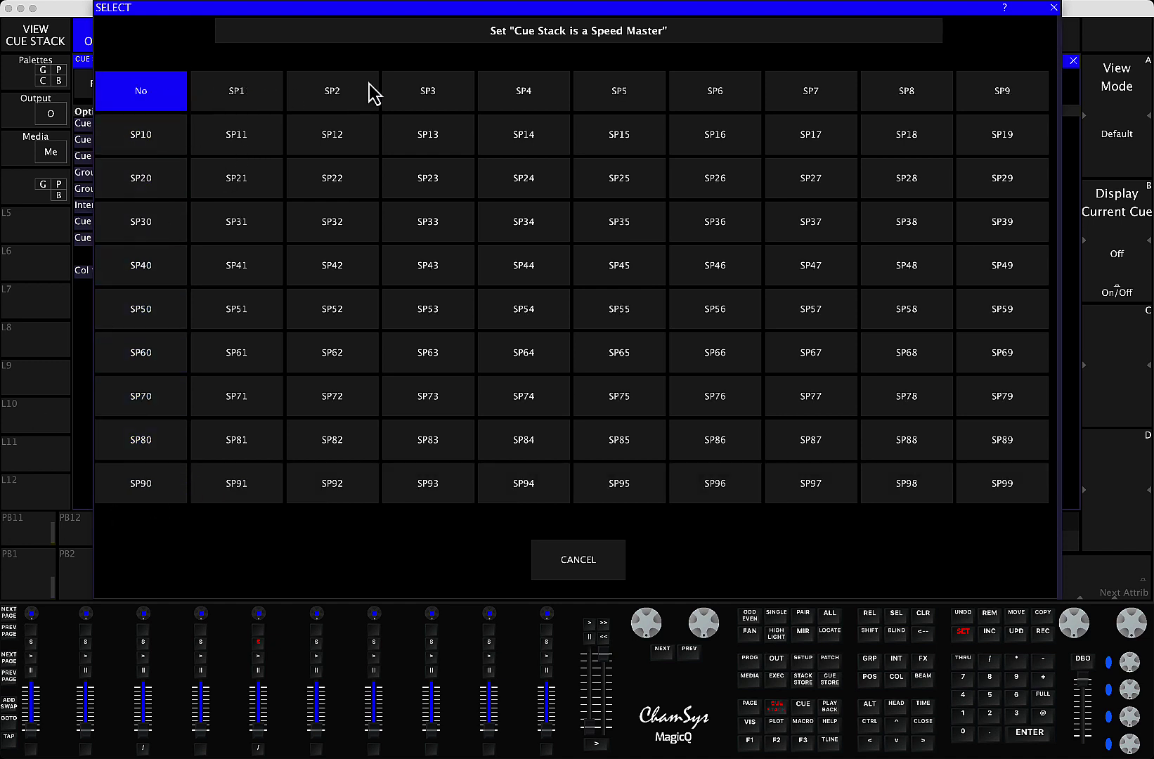
# Make PB5's cue stack speed master SP3 and close the cue stack options.
pyautogui.click(427, 104)
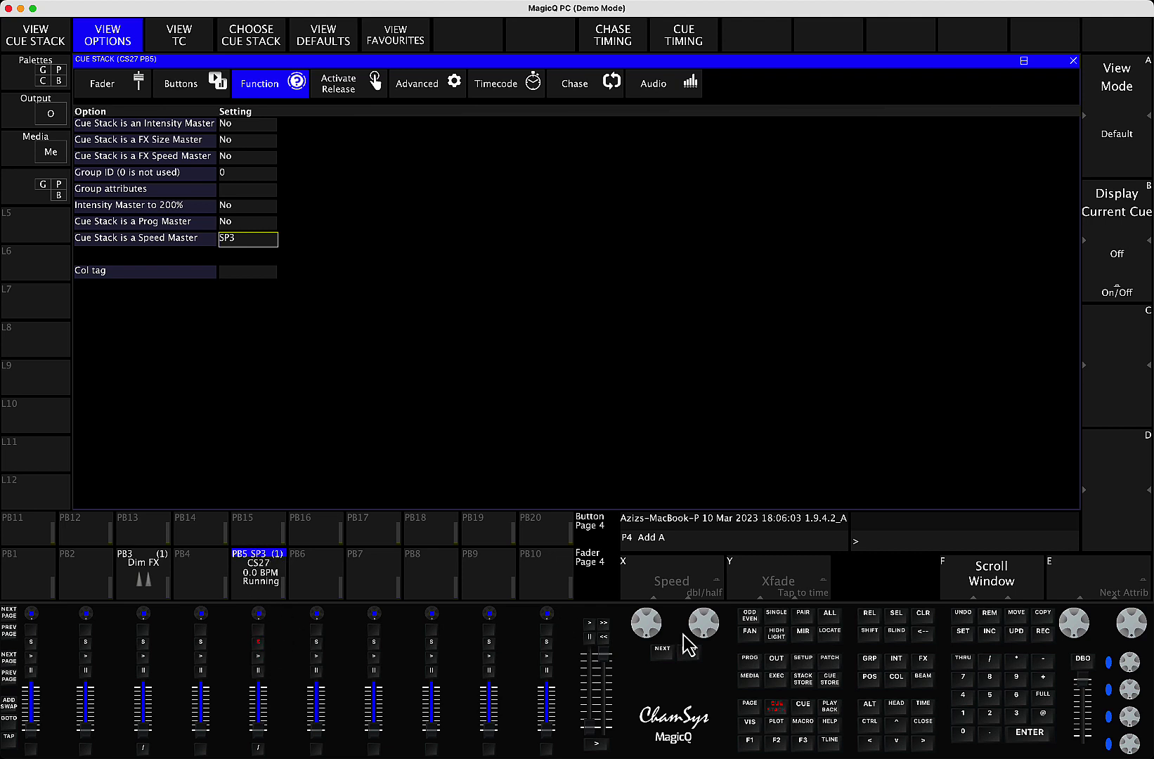
pyautogui.click(925, 723)
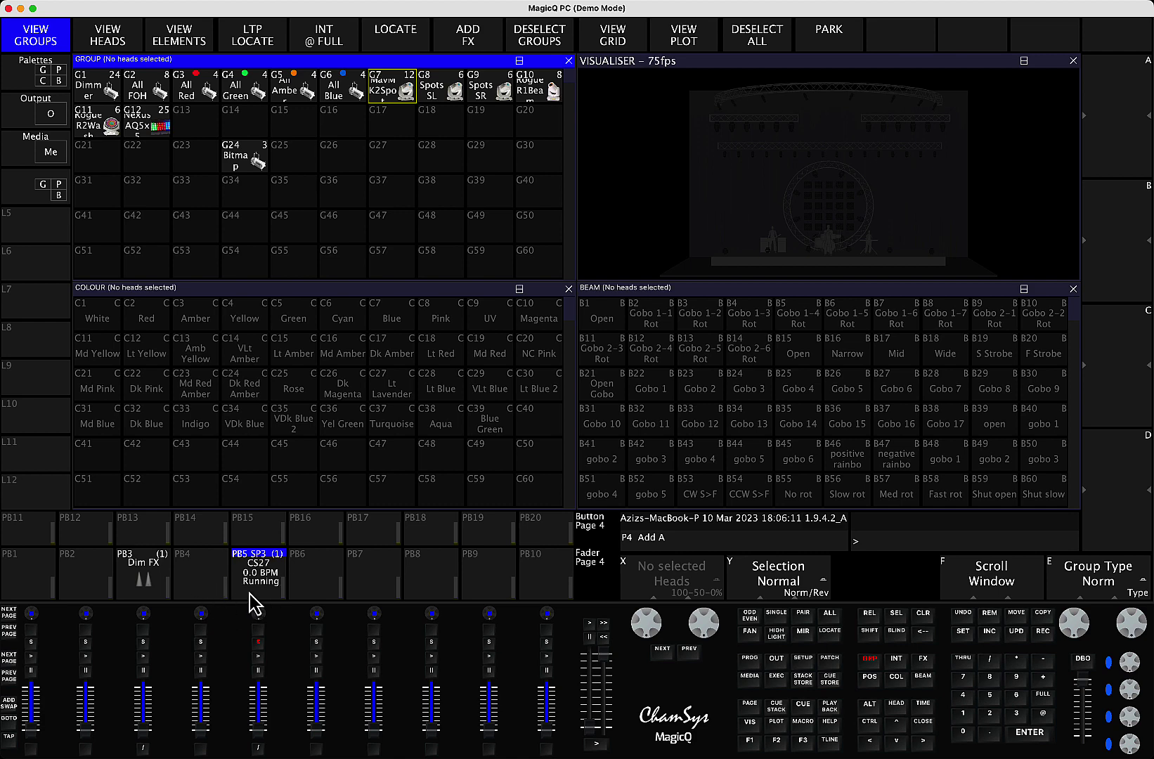
# Set the Speed Master in the advanced cue stack options of PB3 (Dim FX) to SP3, and close the options.
pyautogui.doubleClick(144, 642)
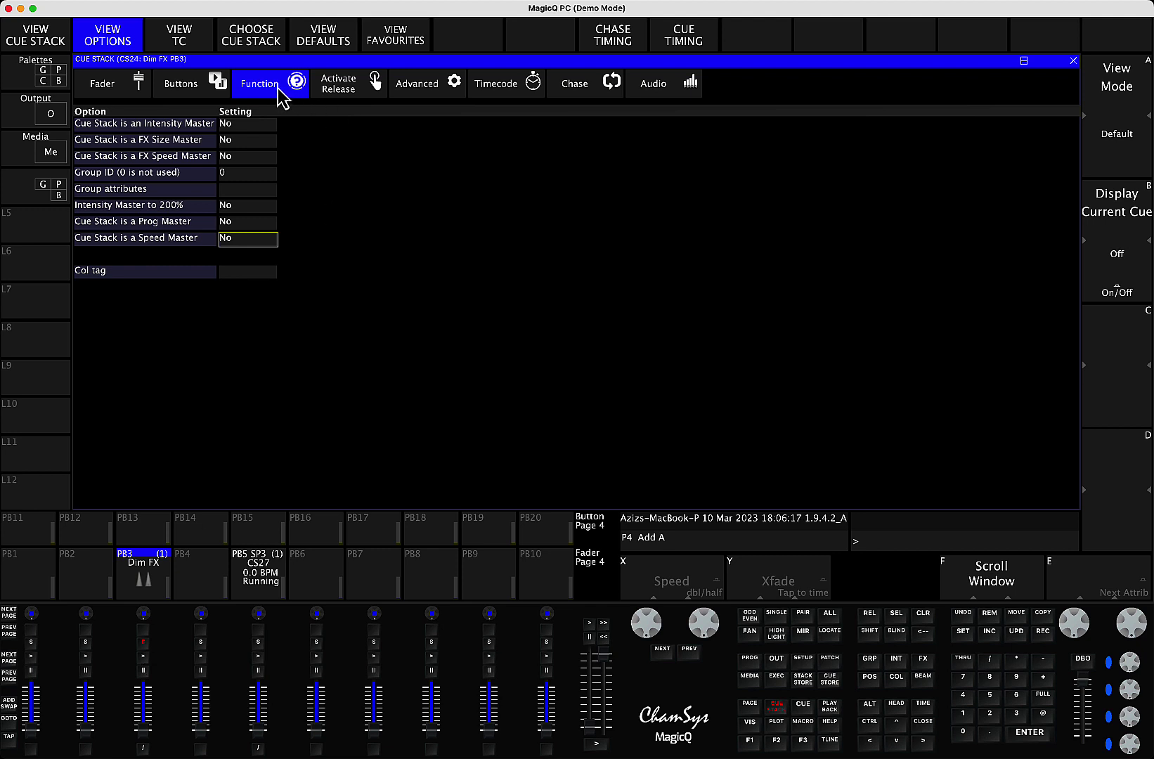
pyautogui.click(420, 84)
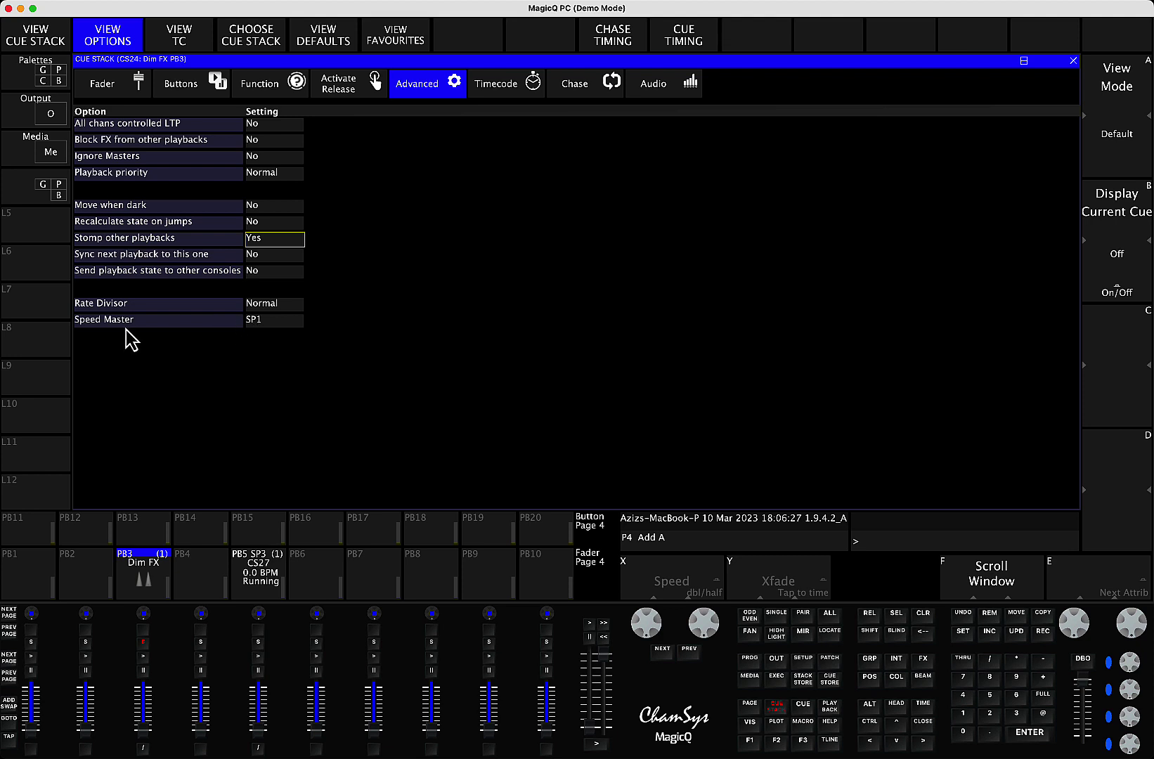
pyautogui.click(276, 322)
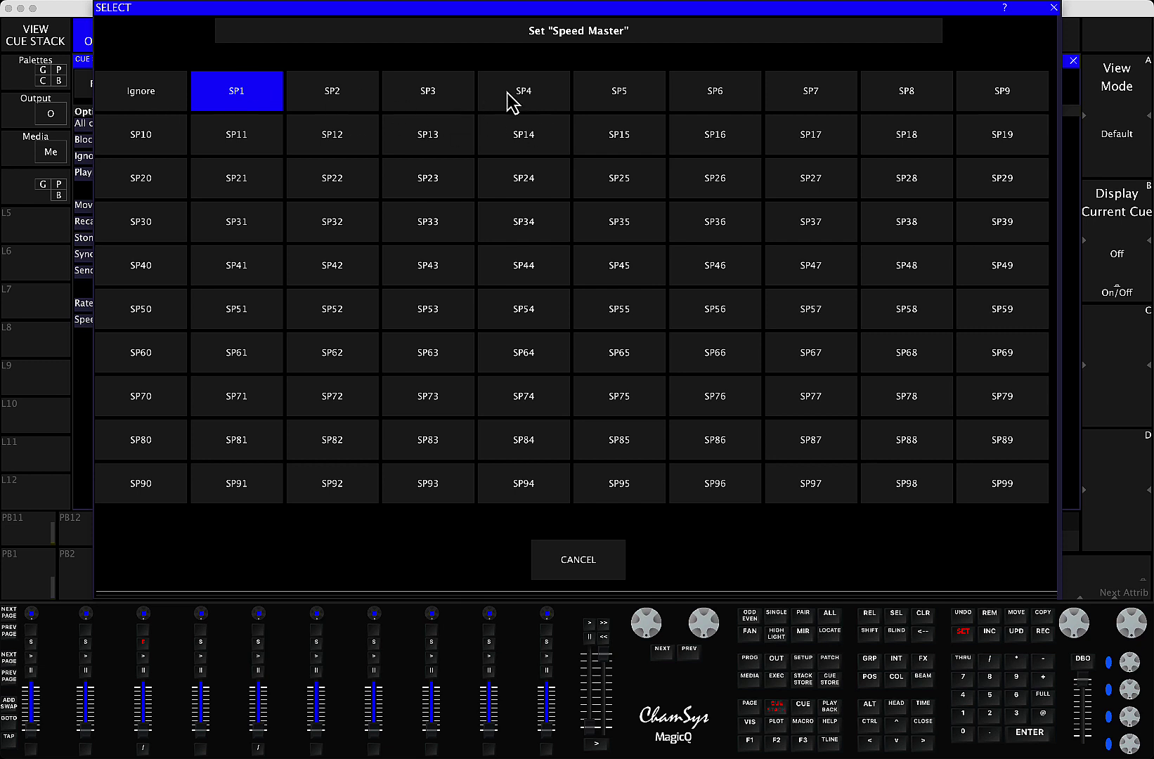
pyautogui.click(430, 106)
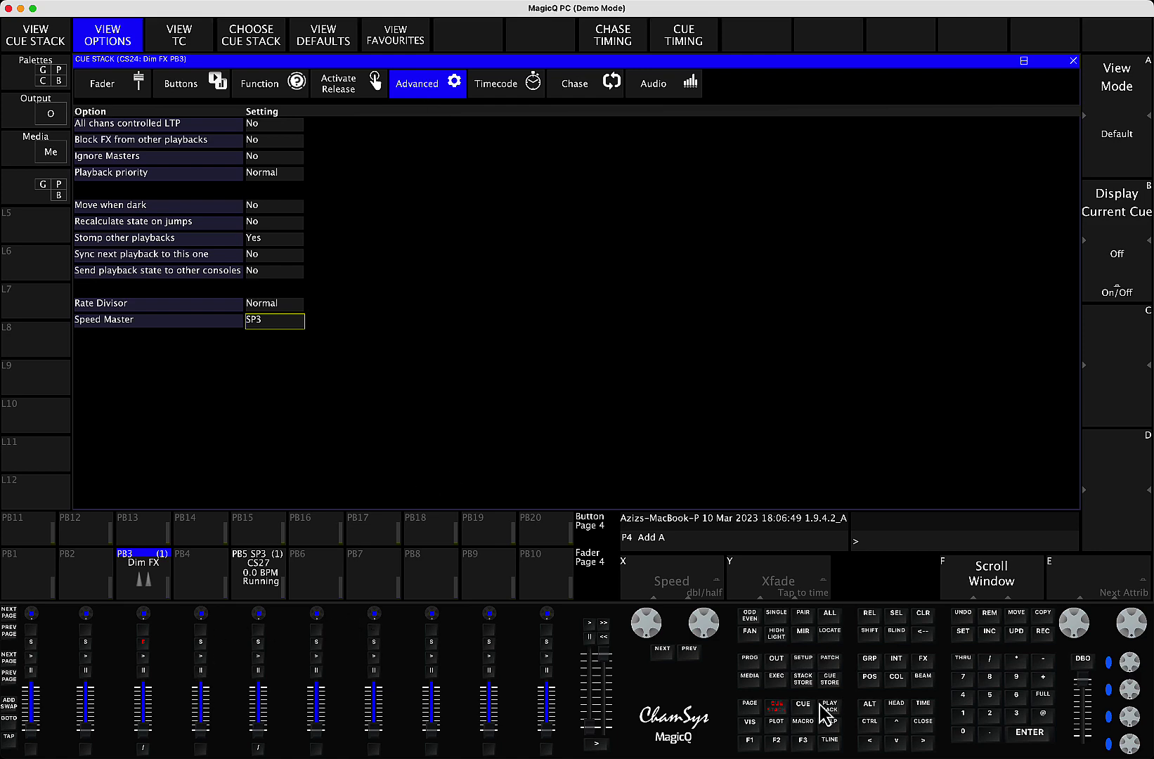
pyautogui.click(926, 724)
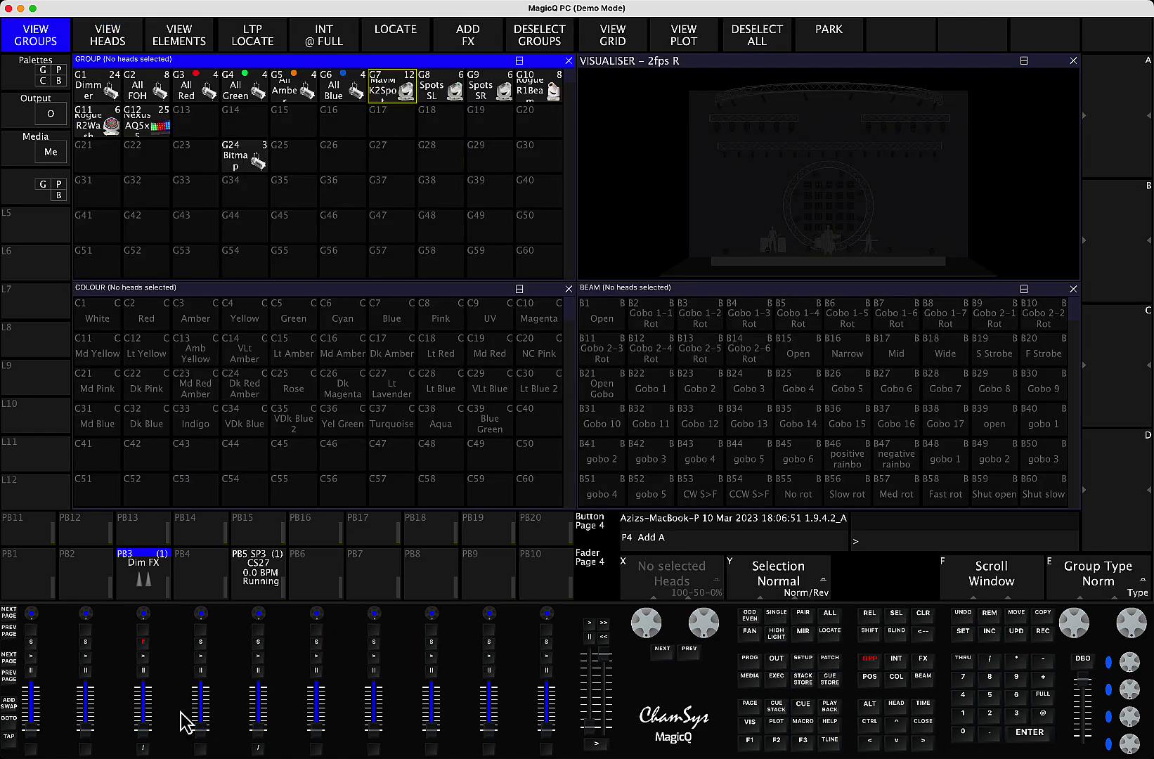
# Bring the Dim FX playback PB3 up to 100 and raise the PB5 speed master to about 130 BPM.
pyautogui.moveTo(148, 735); pyautogui.dragTo(147, 683)
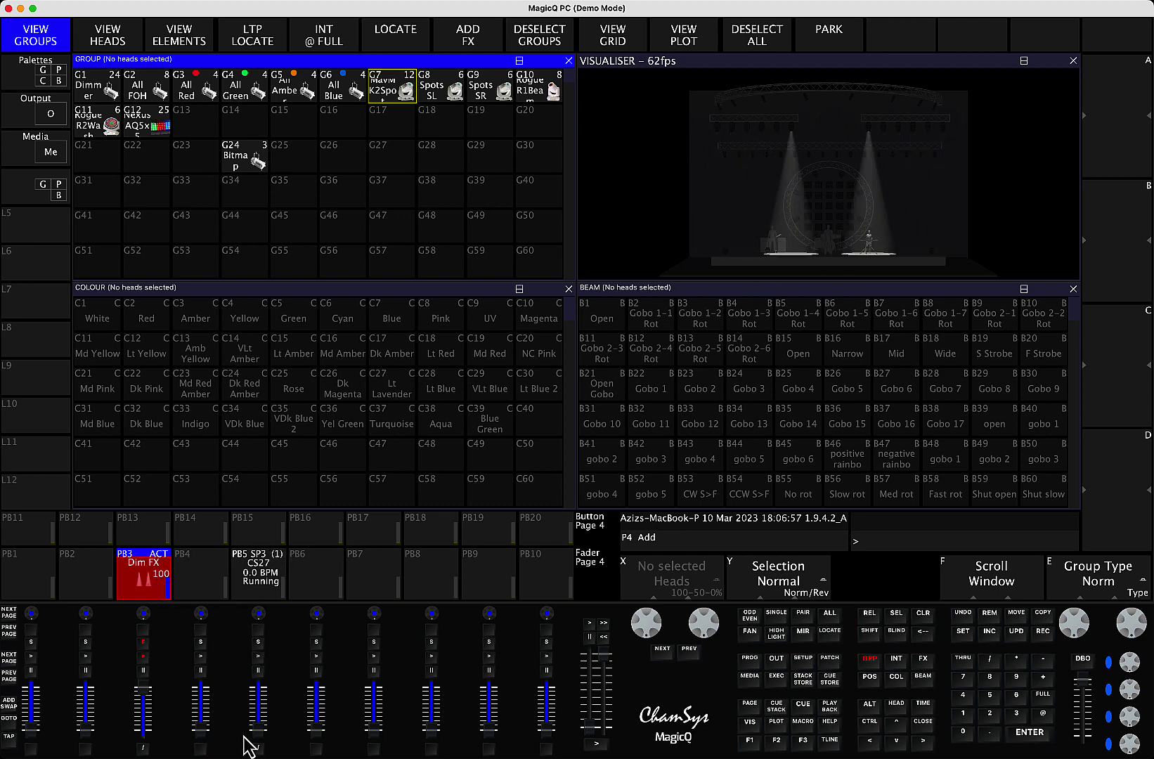
pyautogui.moveTo(258, 735); pyautogui.dragTo(262, 709)
pyautogui.click(259, 750)
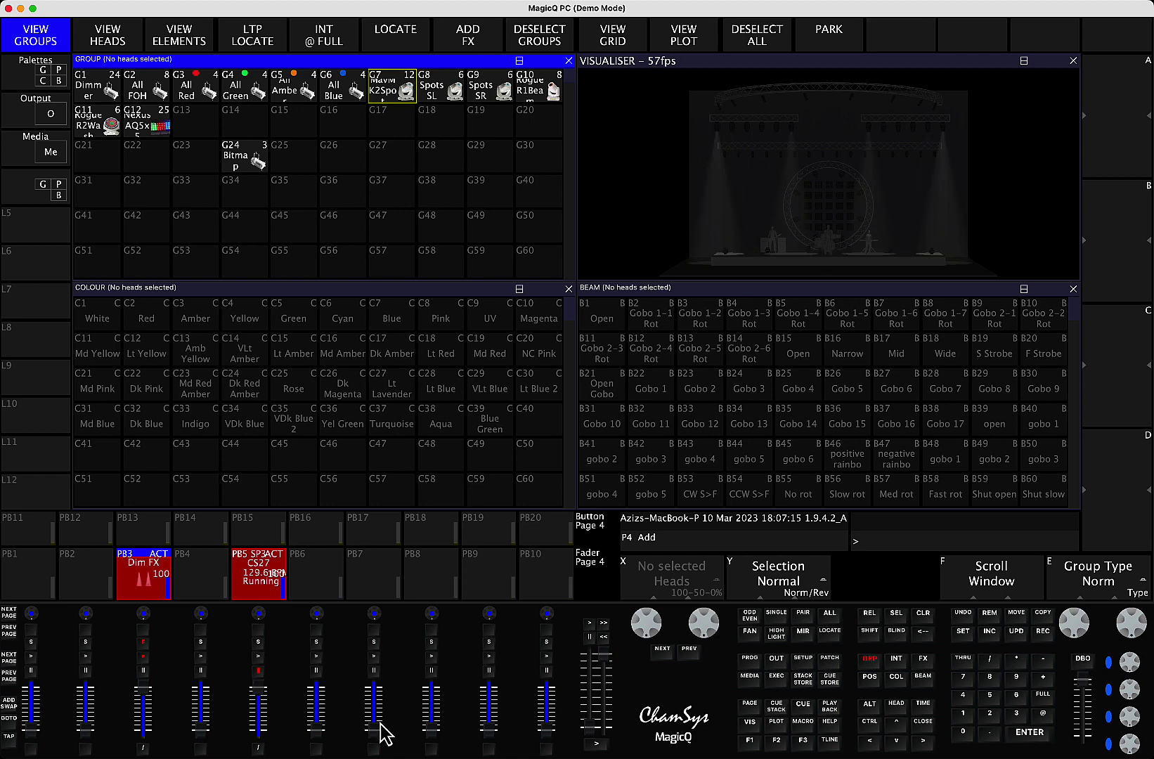
# Raise the PB5 speed master to about 178.6 BPM, then halt it and set it running again.
pyautogui.moveTo(260, 690)
pyautogui.mouseDown()
pyautogui.moveTo(254, 751)
pyautogui.moveTo(260, 678)
pyautogui.mouseUp()
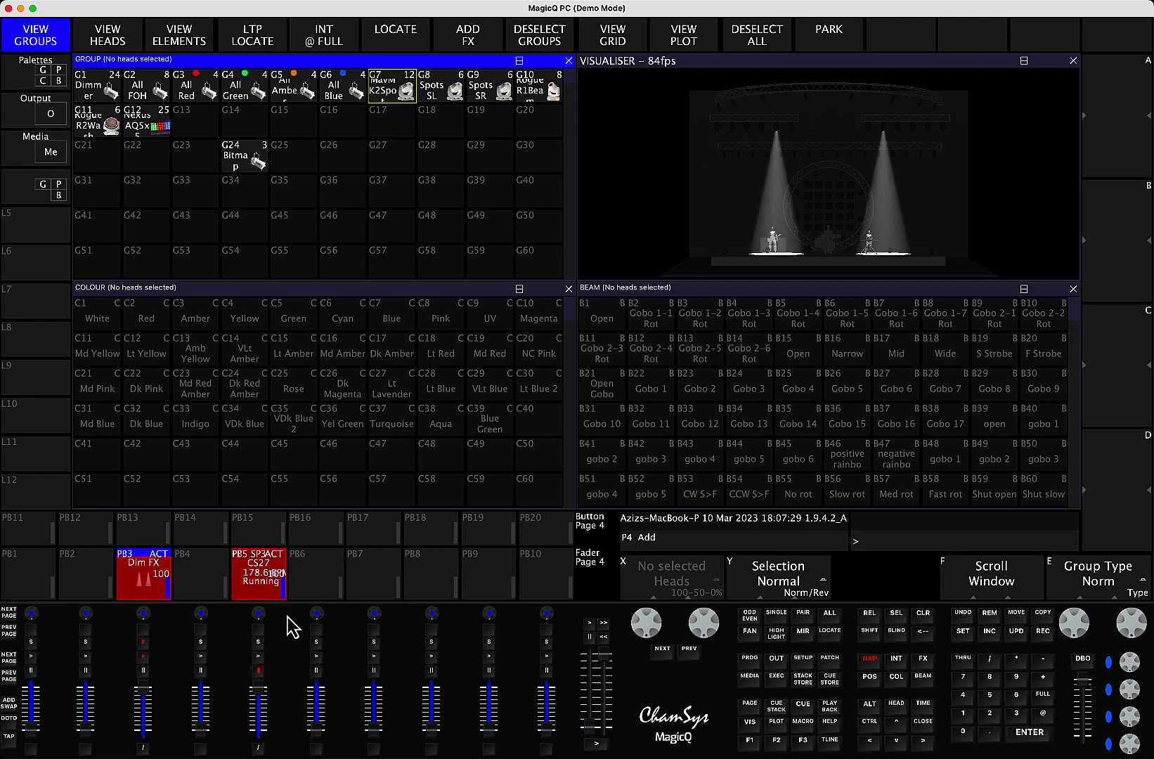
pyautogui.moveTo(263, 675)
pyautogui.mouseDown()
pyautogui.moveTo(260, 755)
pyautogui.moveTo(258, 682)
pyautogui.mouseUp()
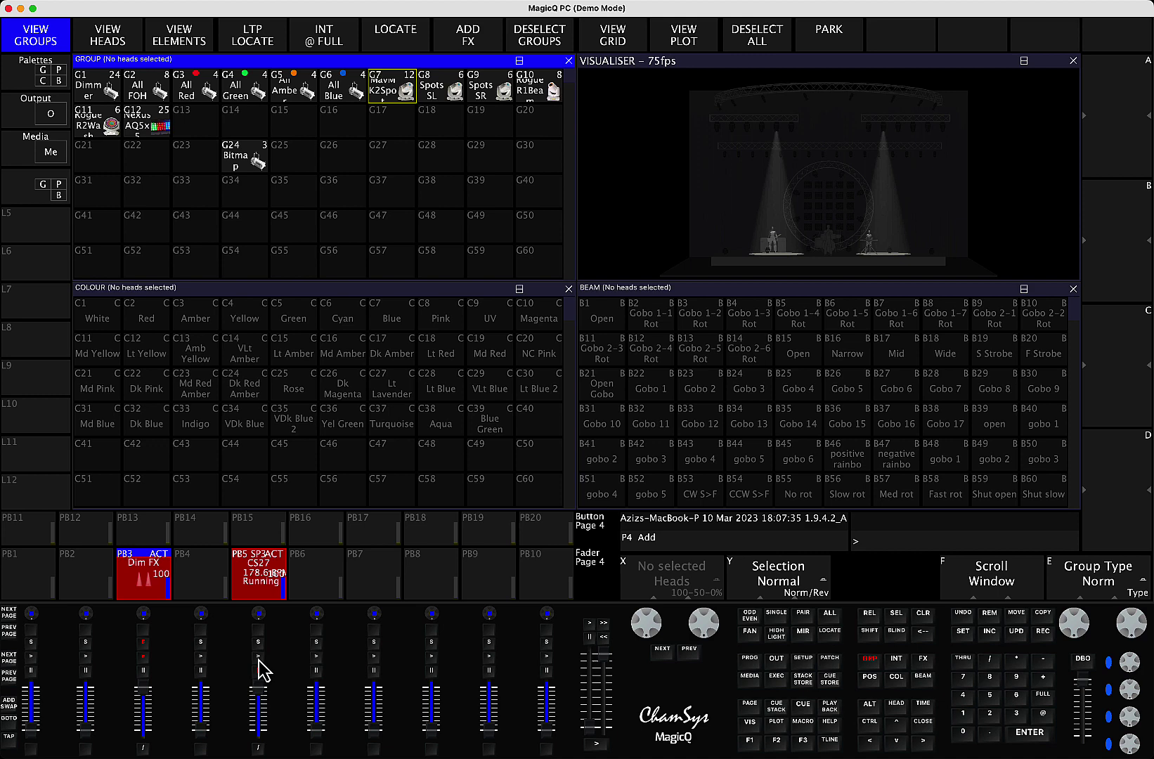
pyautogui.click(259, 672)
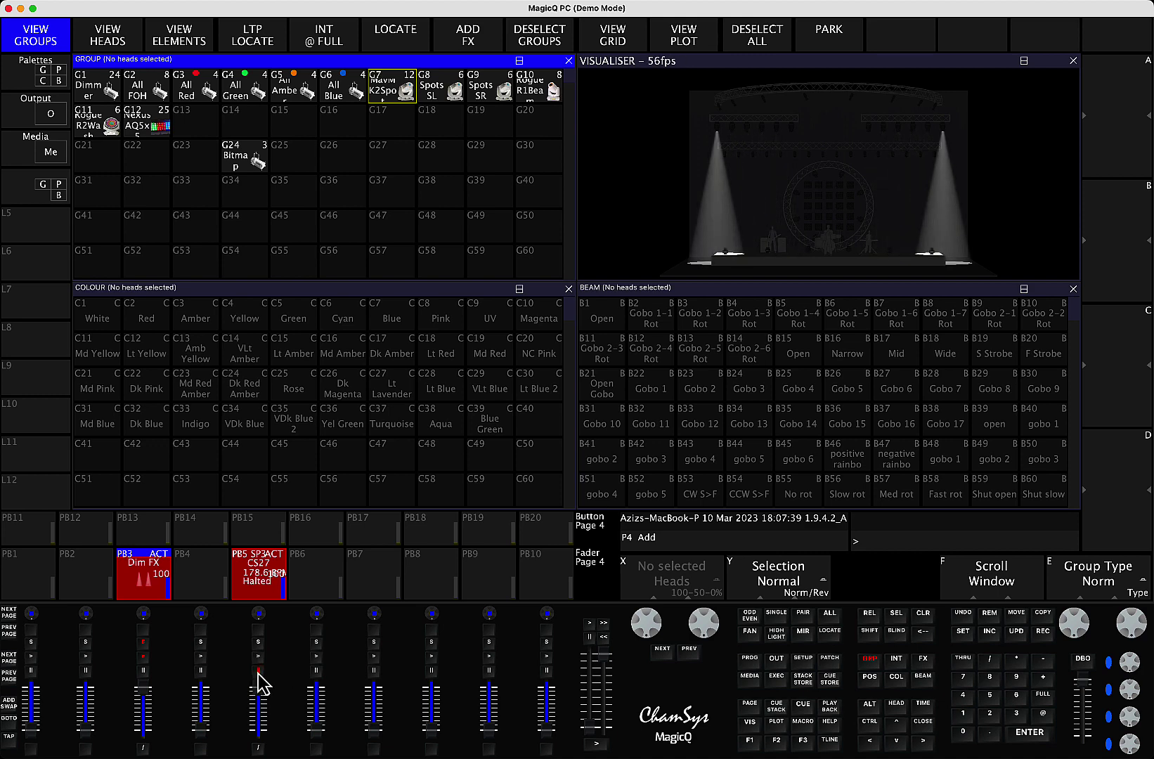
pyautogui.click(259, 657)
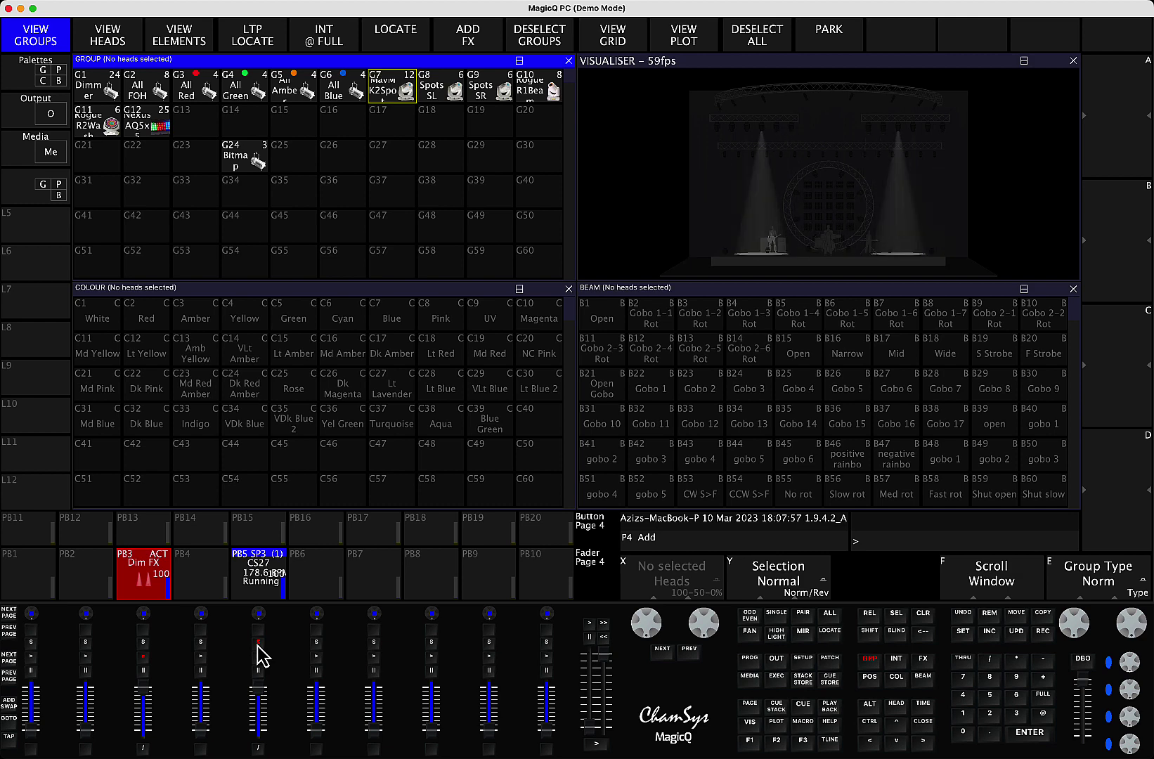
# Examine the FX parameters of PB3's cue, going across the Dim Chase row to its Speed Master setting.
pyautogui.click(143, 642)
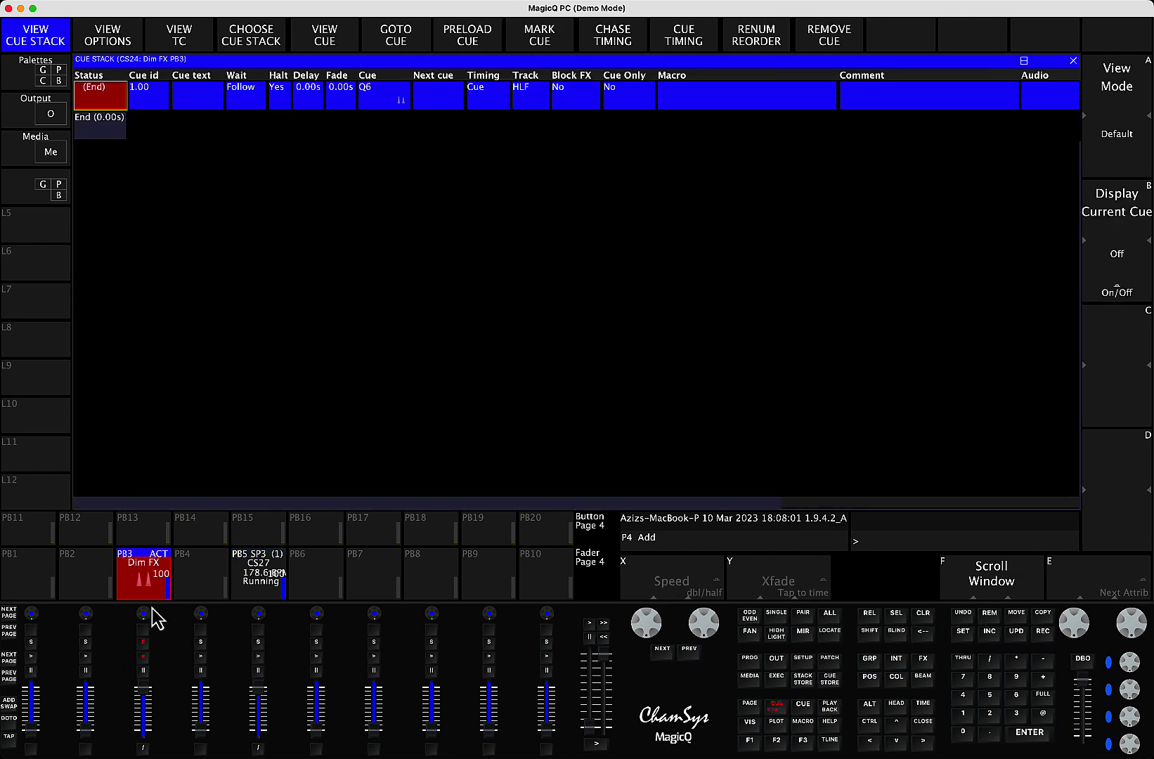
pyautogui.click(355, 42)
pyautogui.click(176, 43)
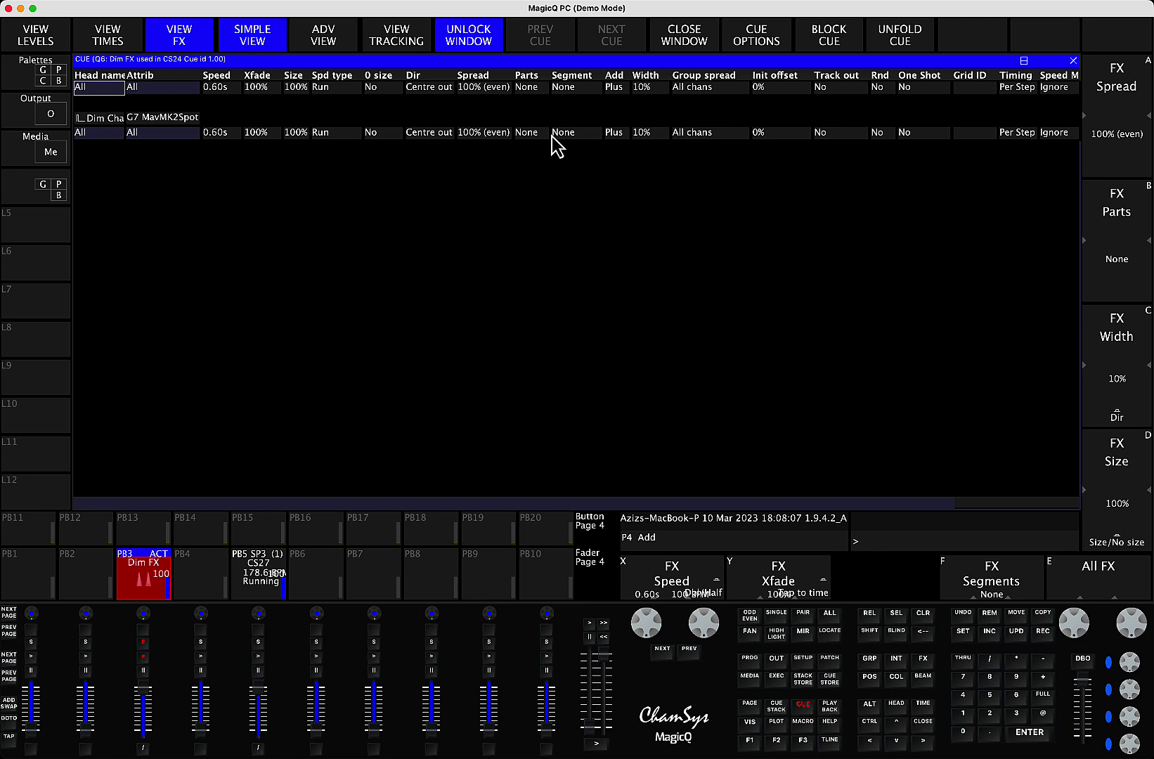
pyautogui.click(589, 134)
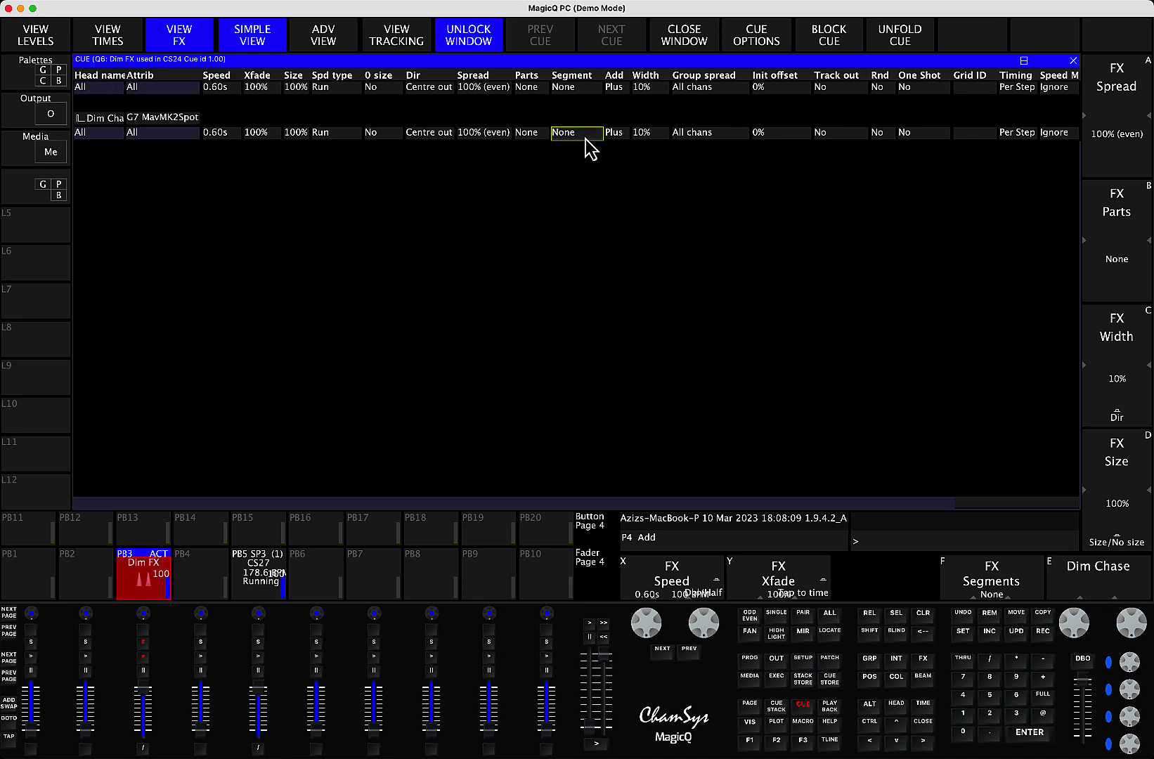
pyautogui.press('Right')
pyautogui.press('Right')
pyautogui.press('Right')
pyautogui.press('Right')
pyautogui.press('Right')
pyautogui.press('Right')
pyautogui.press('Left')
pyautogui.press('Left')
pyautogui.press('Left')
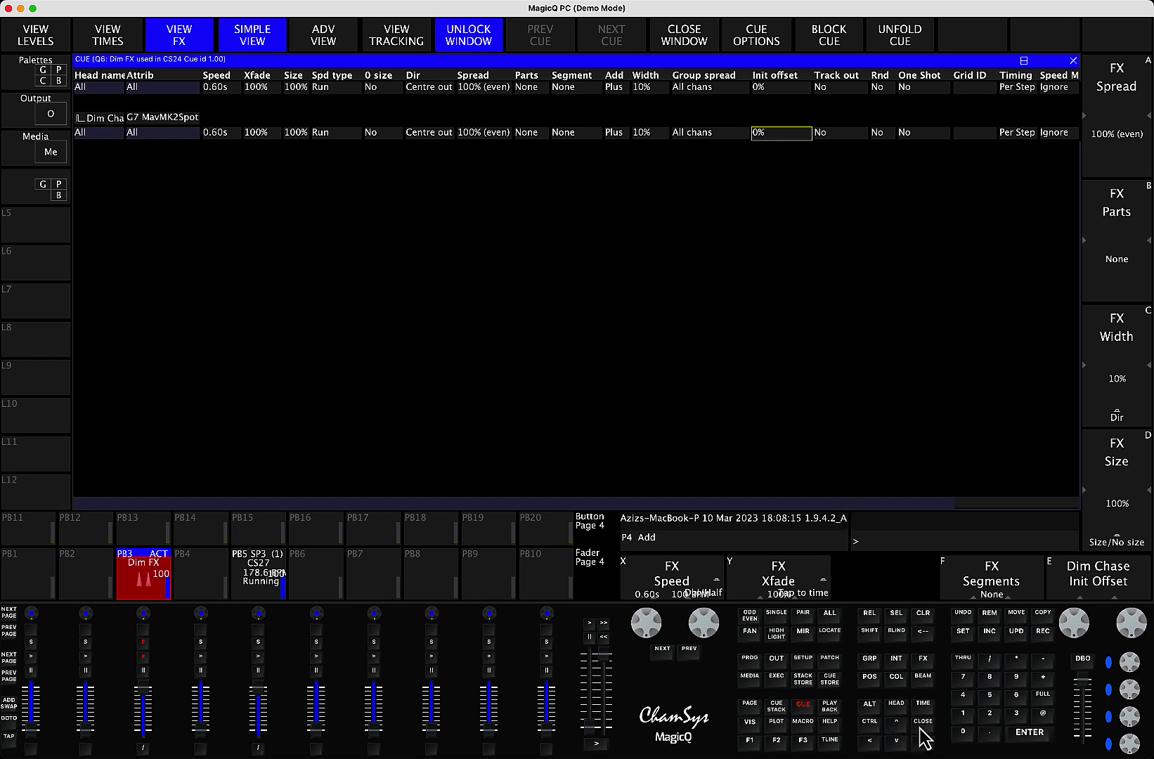
pyautogui.click(956, 137)
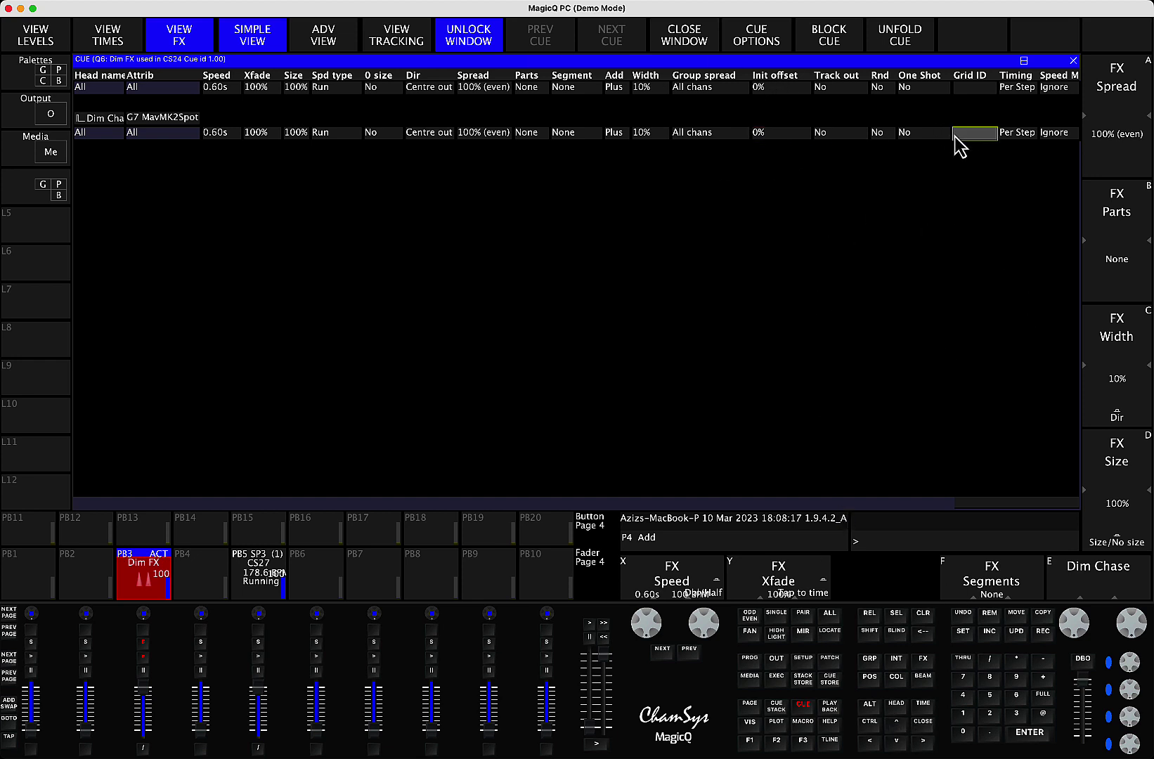
pyautogui.press('Right')
pyautogui.press('Right')
pyautogui.press('Right')
pyautogui.press('Left')
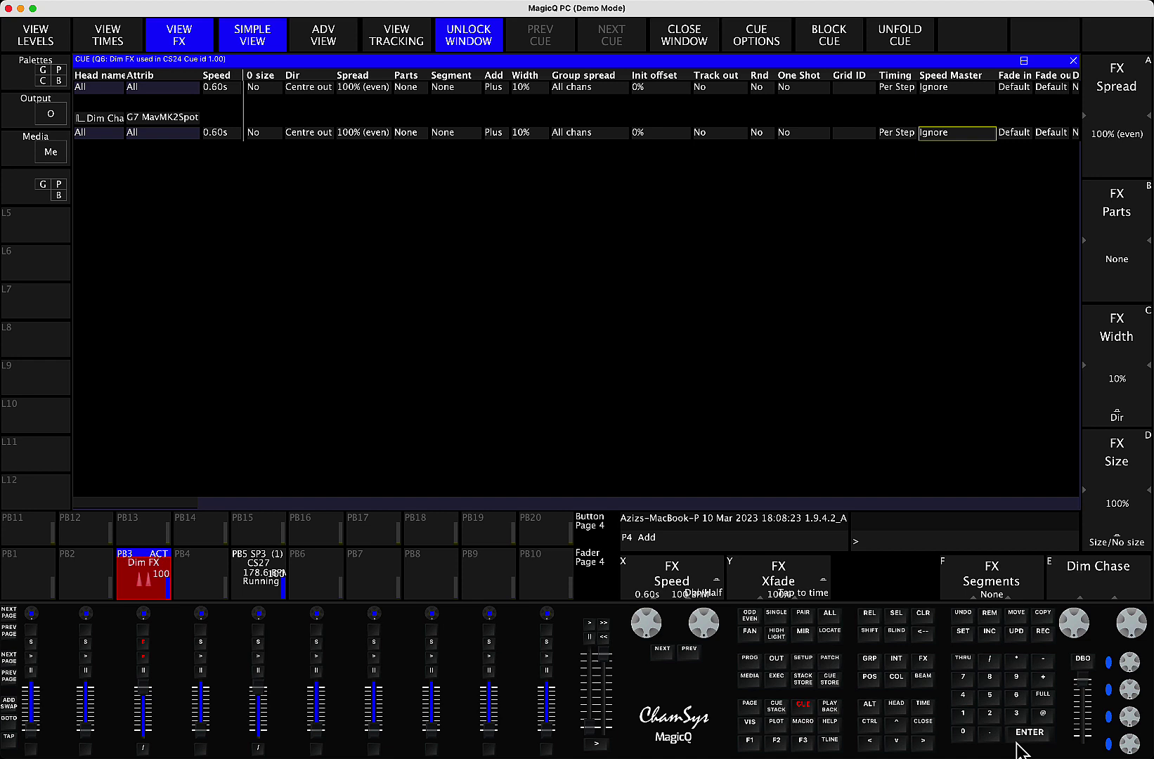
# Lower the Dim FX playback PB3 to zero and close its cue and cue stack views.
pyautogui.click(925, 724)
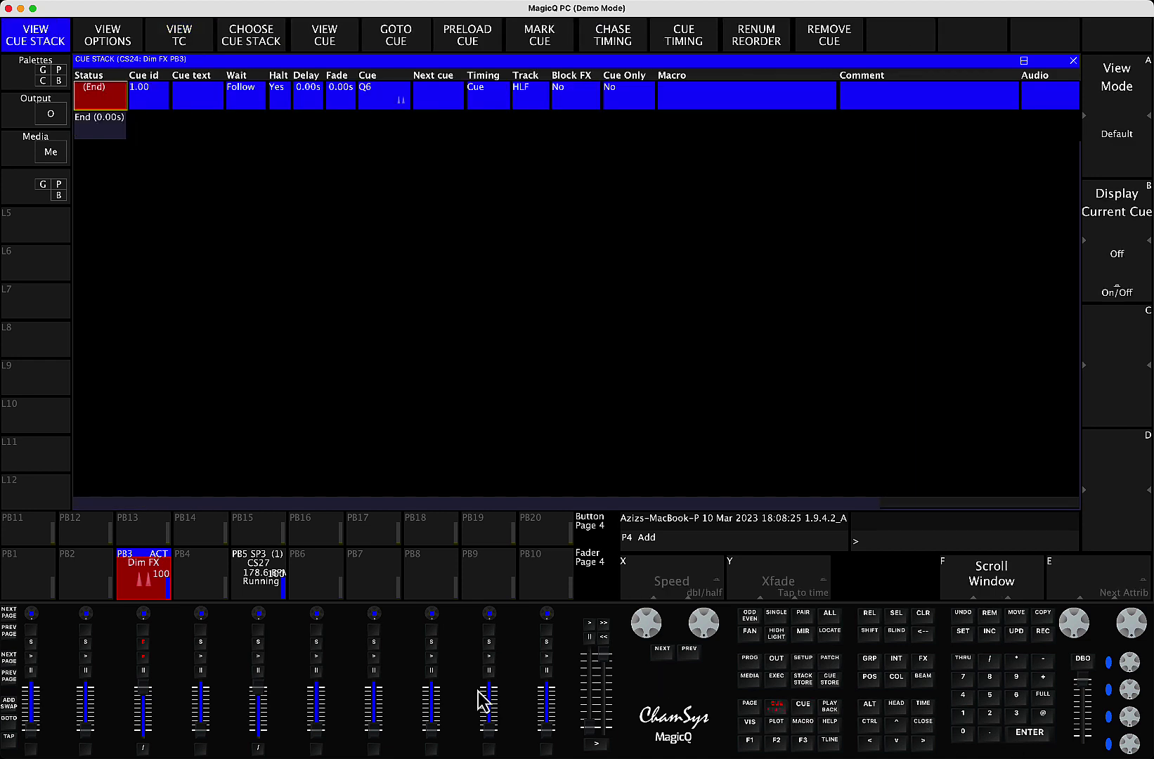
pyautogui.moveTo(145, 701); pyautogui.dragTo(146, 731)
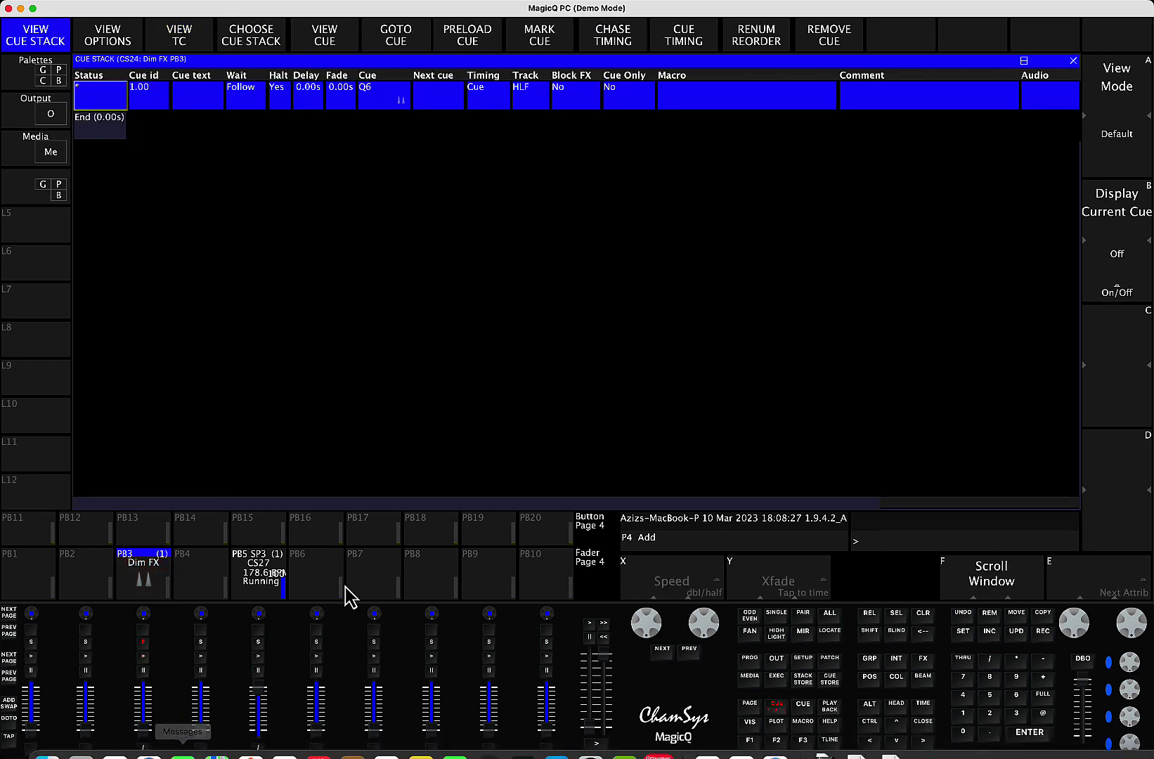
pyautogui.click(923, 723)
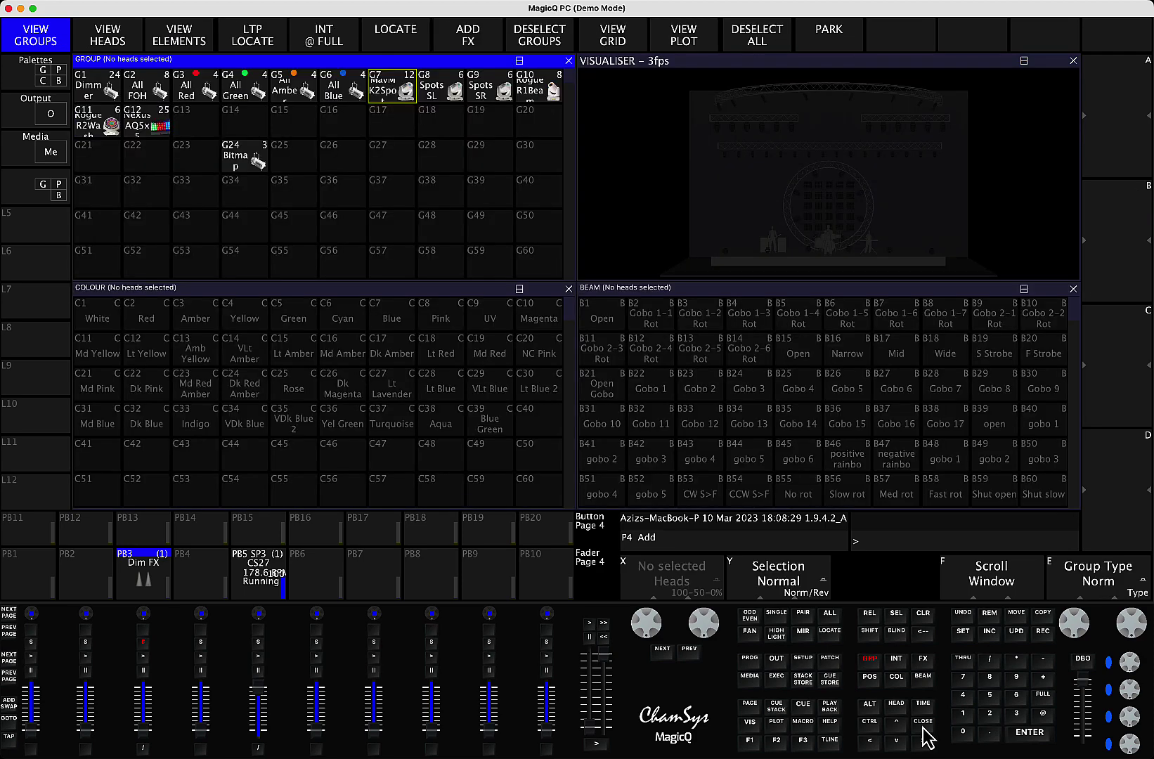
# Add the dim chase intensity FX to the G7 MavMK2Spot group.
pyautogui.click(370, 87)
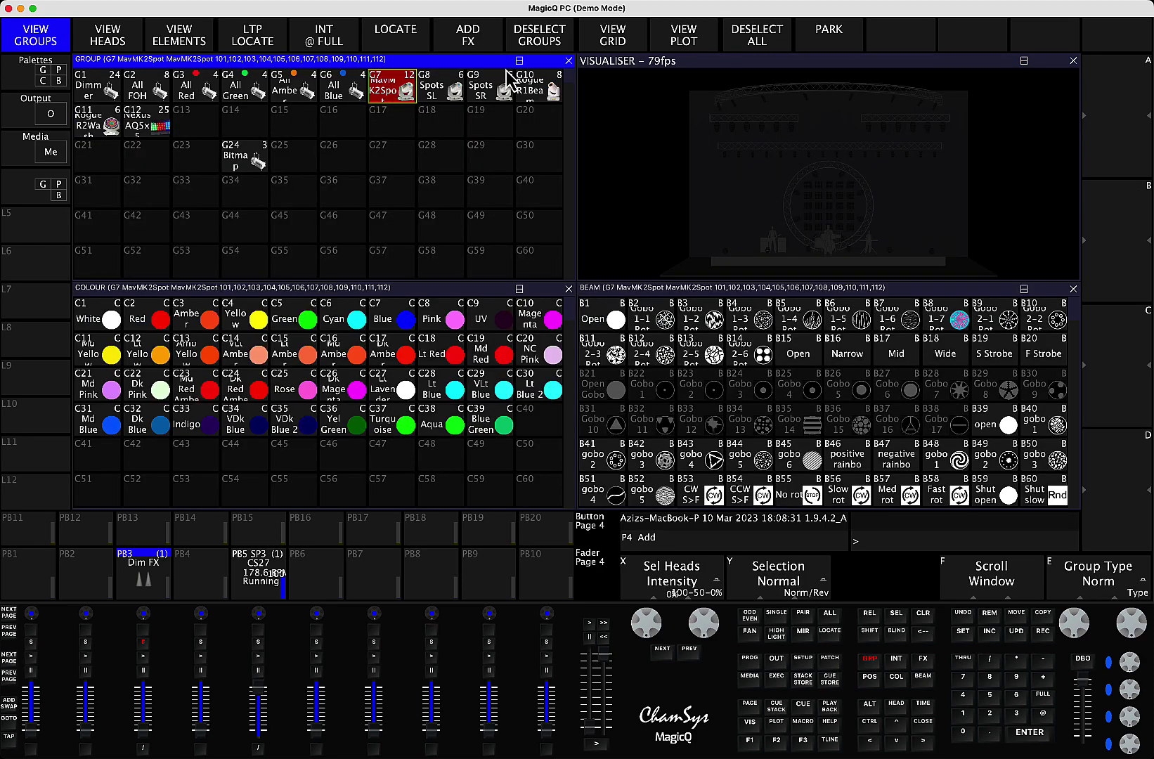
pyautogui.click(472, 36)
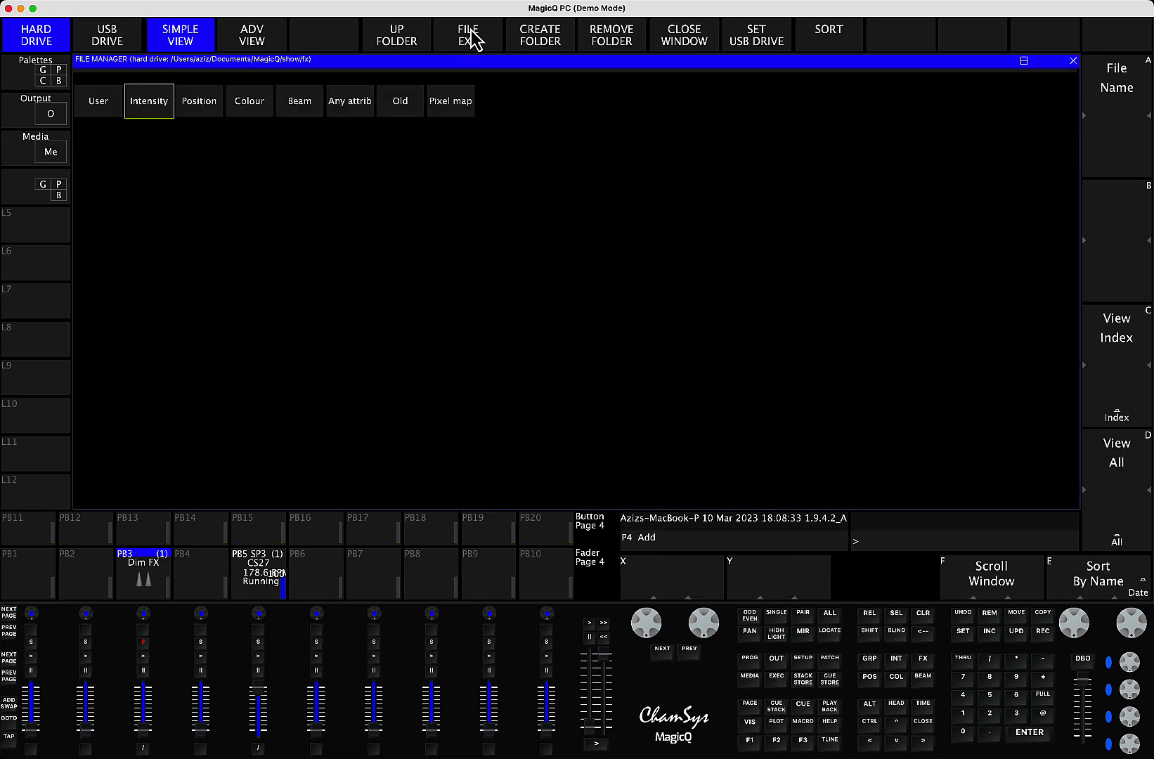
pyautogui.click(158, 111)
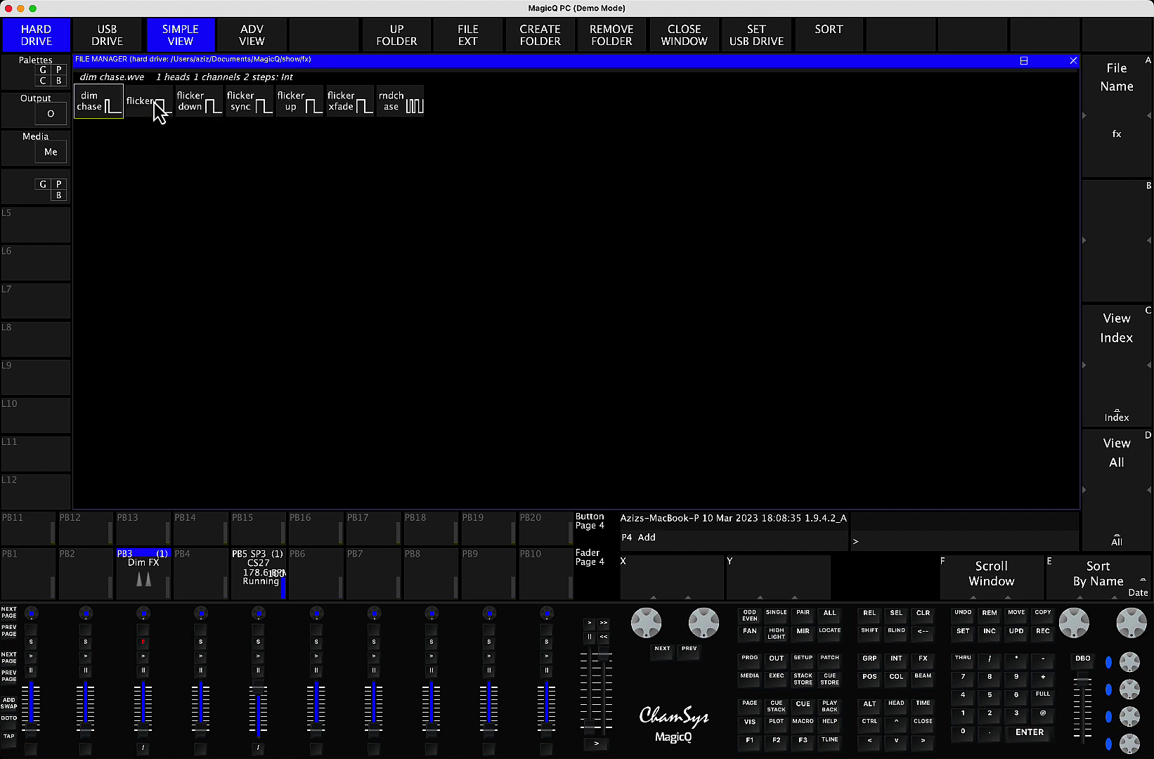
pyautogui.click(107, 113)
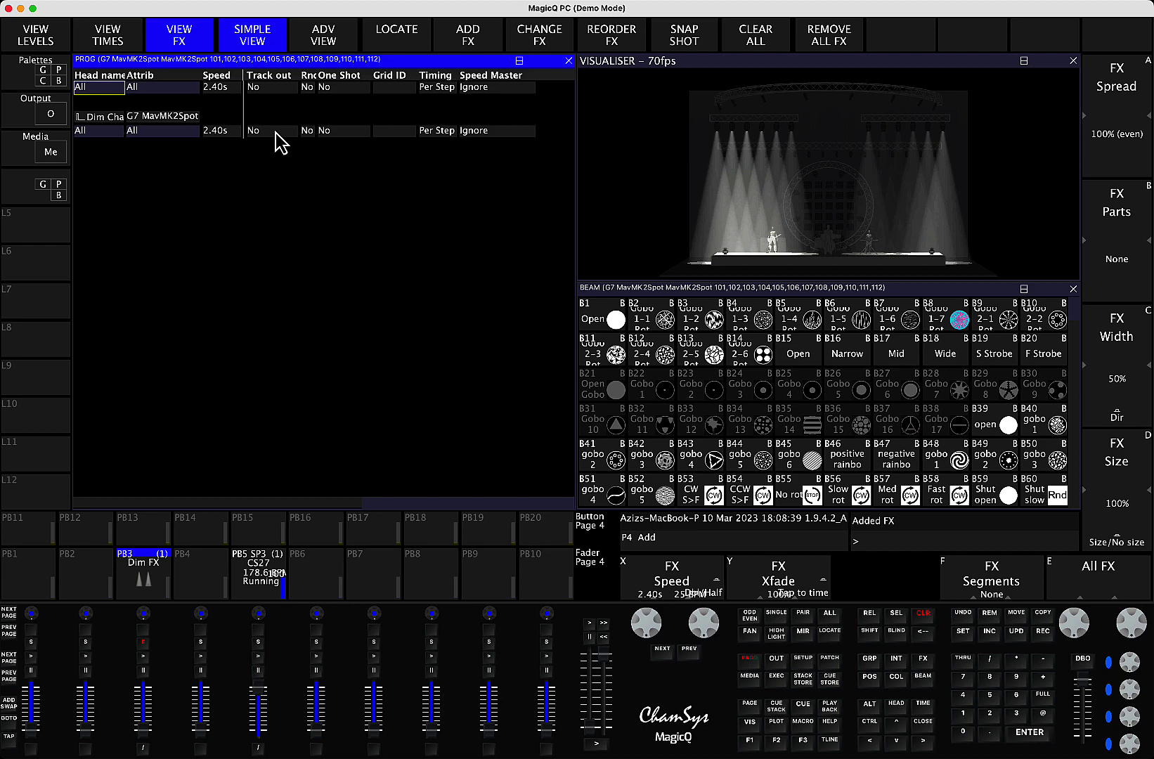
# Set the width of the Dim Chase FX to 10%.
pyautogui.click(326, 134)
pyautogui.press('Left')
pyautogui.press('Left')
pyautogui.press('Left')
pyautogui.press('Left')
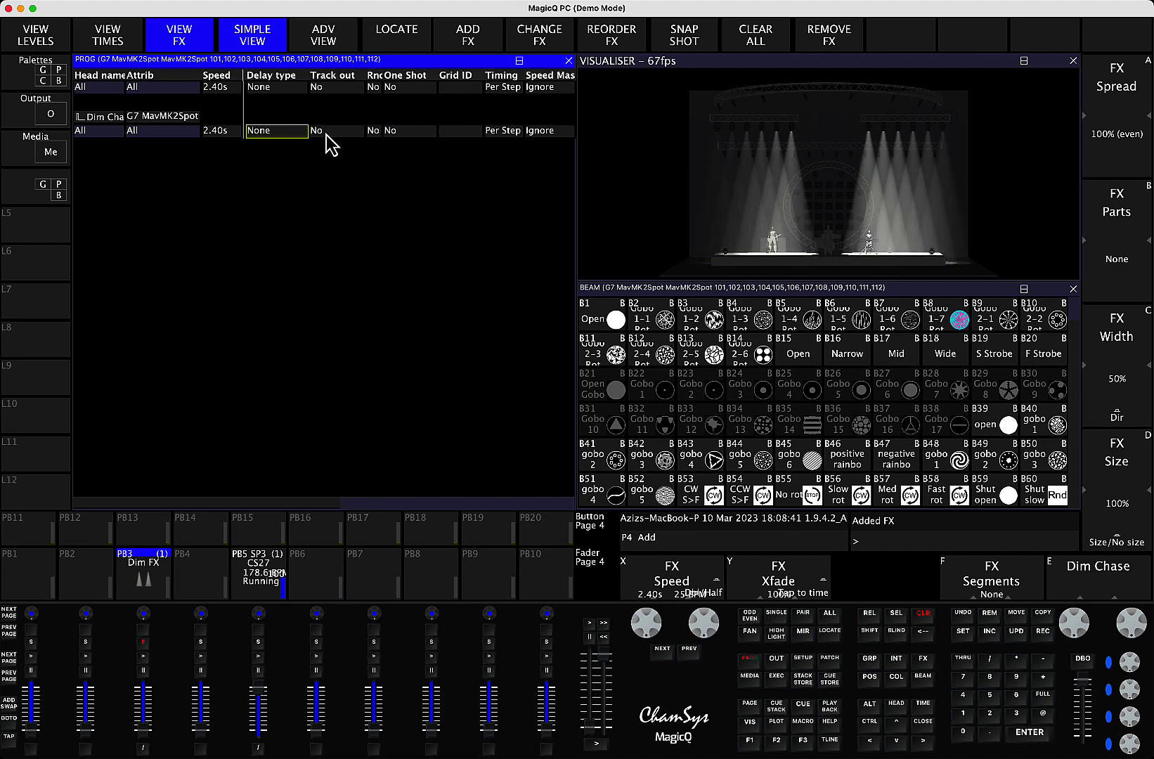
pyautogui.press('Return')
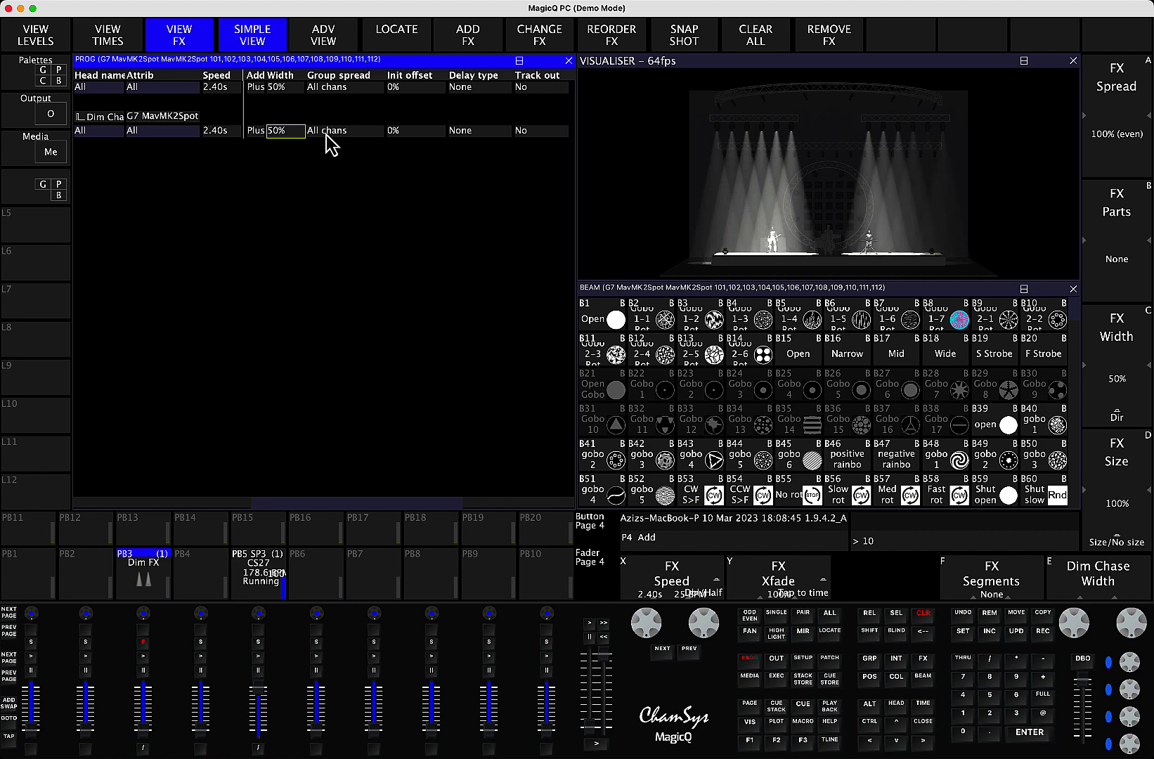
pyautogui.press('Return')
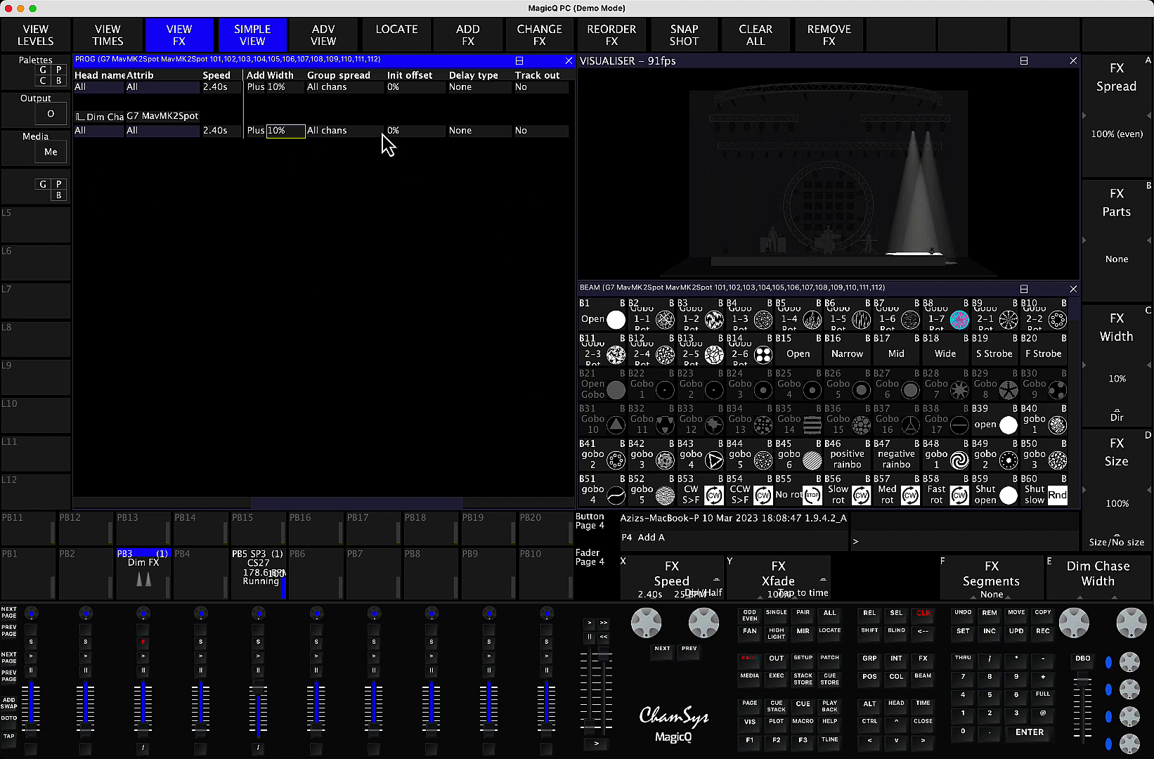
# Set the Dim Chase FX direction to Centre out and its speed to 1.20s.
pyautogui.press('Left')
pyautogui.press('Left')
pyautogui.press('Left')
pyautogui.press('Left')
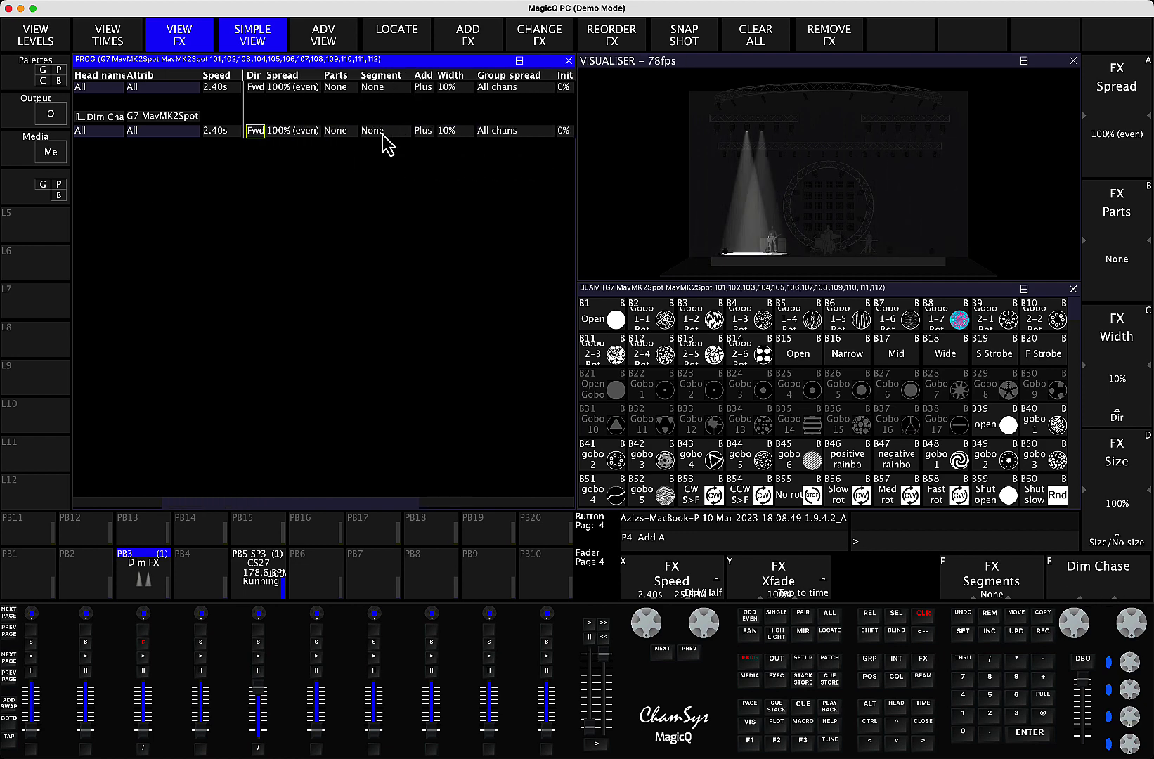
pyautogui.click(254, 132)
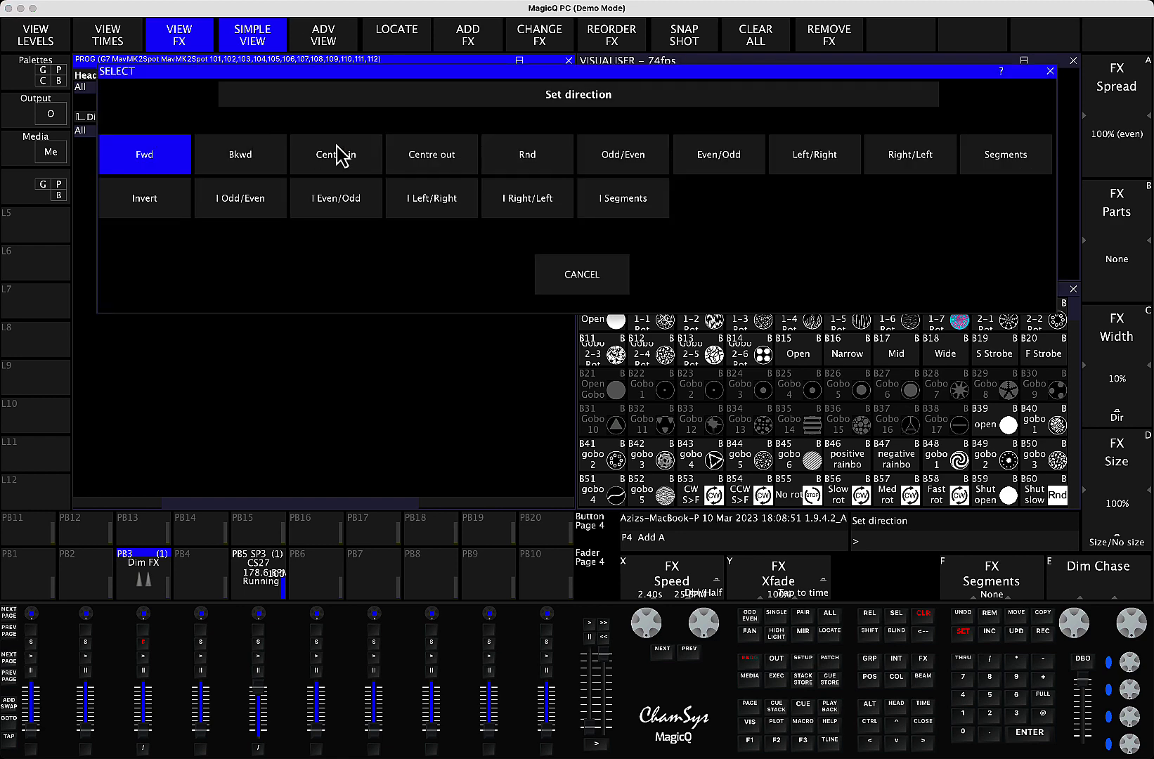
pyautogui.click(422, 155)
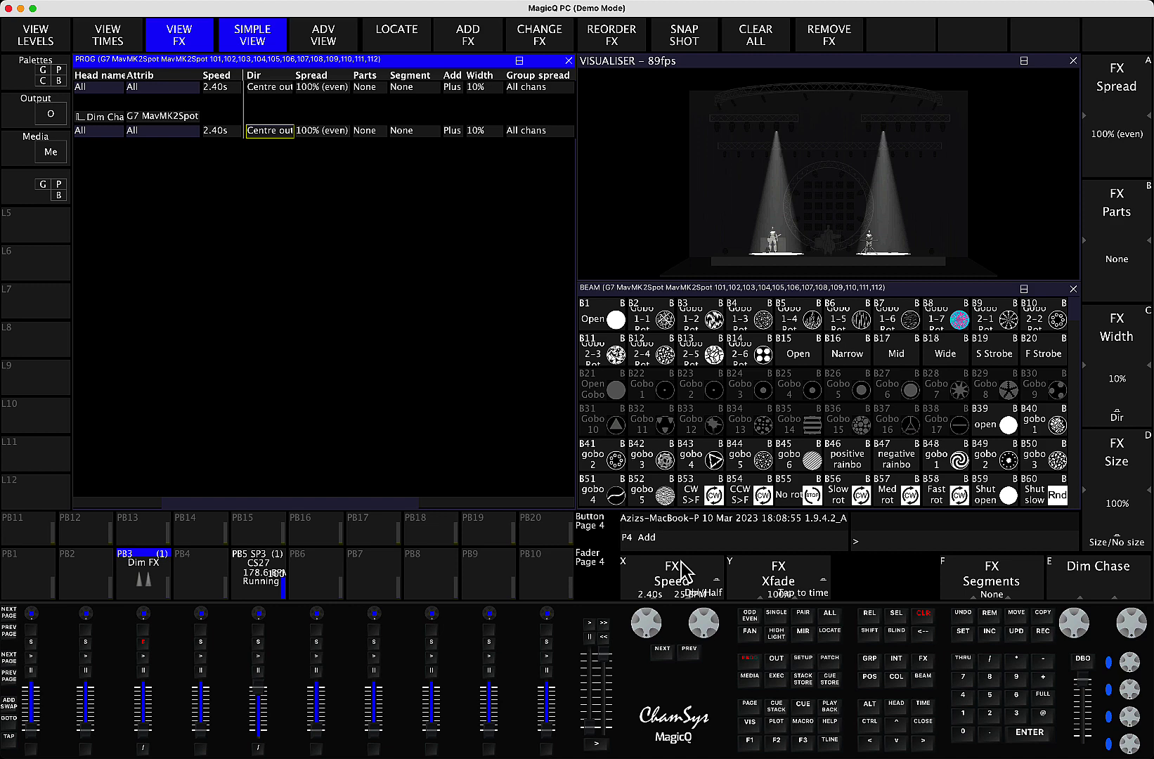
pyautogui.click(654, 587)
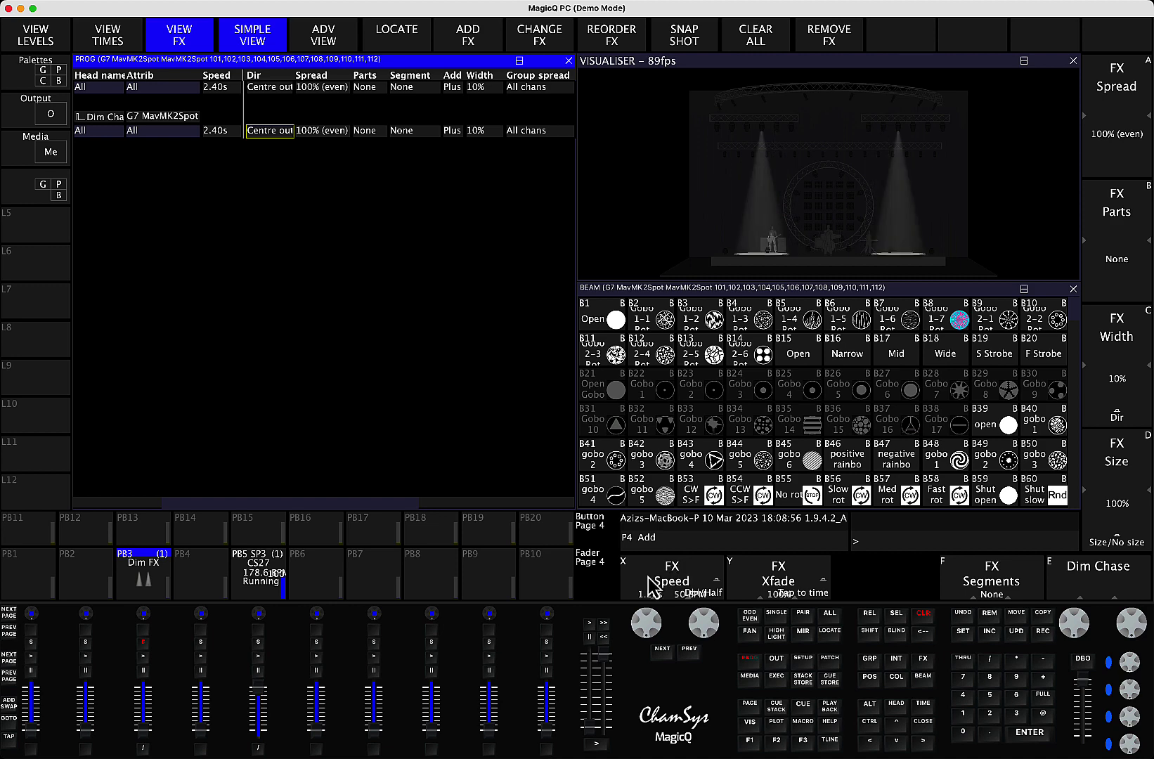
# Add the circle movement FX to the selected heads and set its direction to Centre out.
pyautogui.click(474, 46)
pyautogui.click(216, 111)
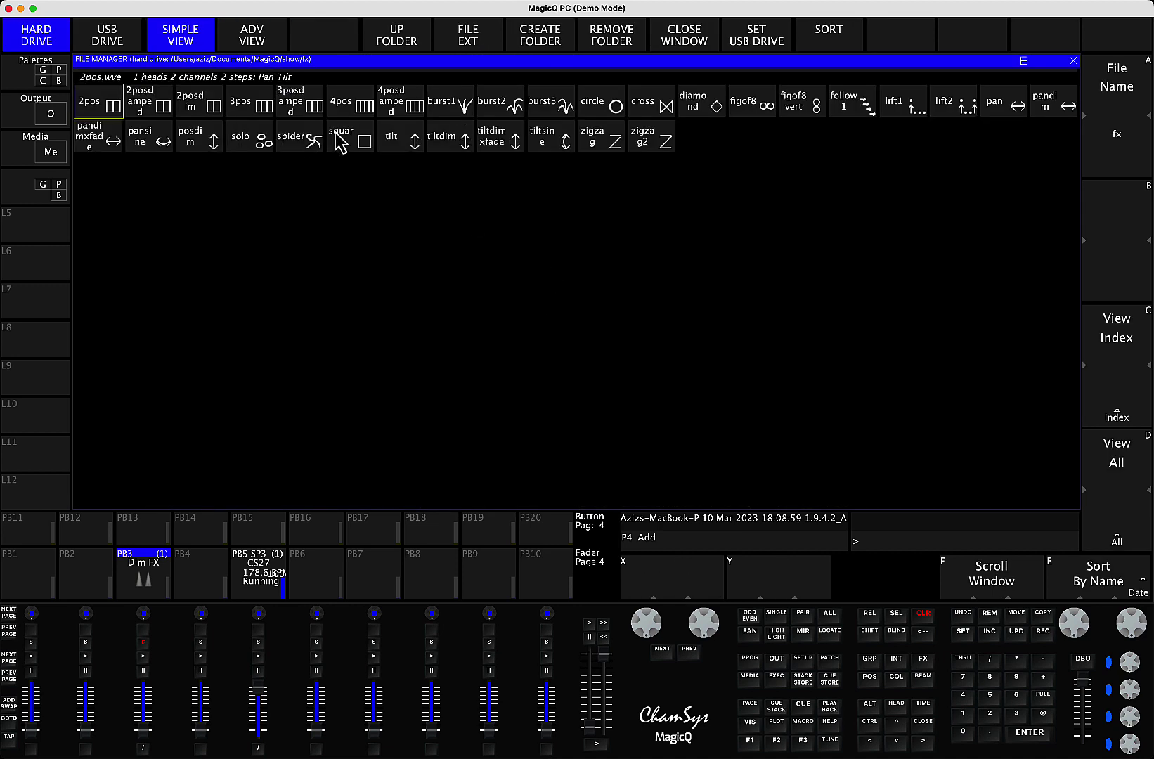
pyautogui.click(597, 105)
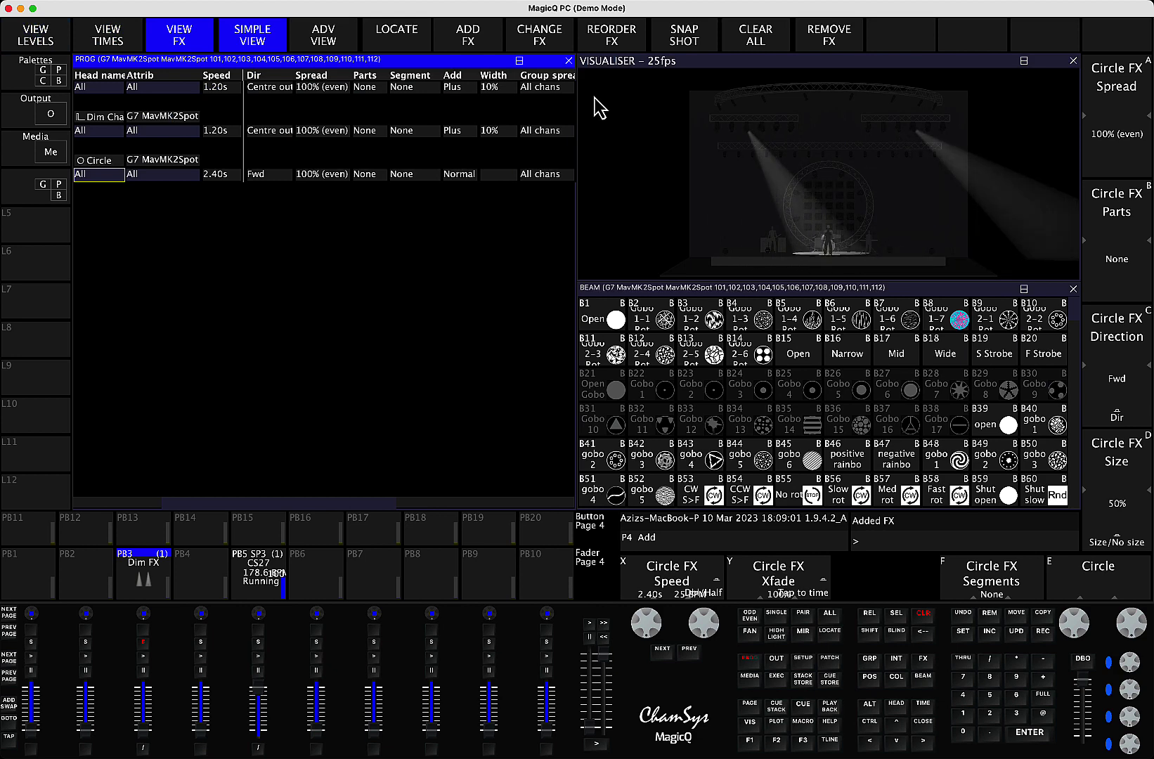
pyautogui.click(276, 174)
pyautogui.click(417, 166)
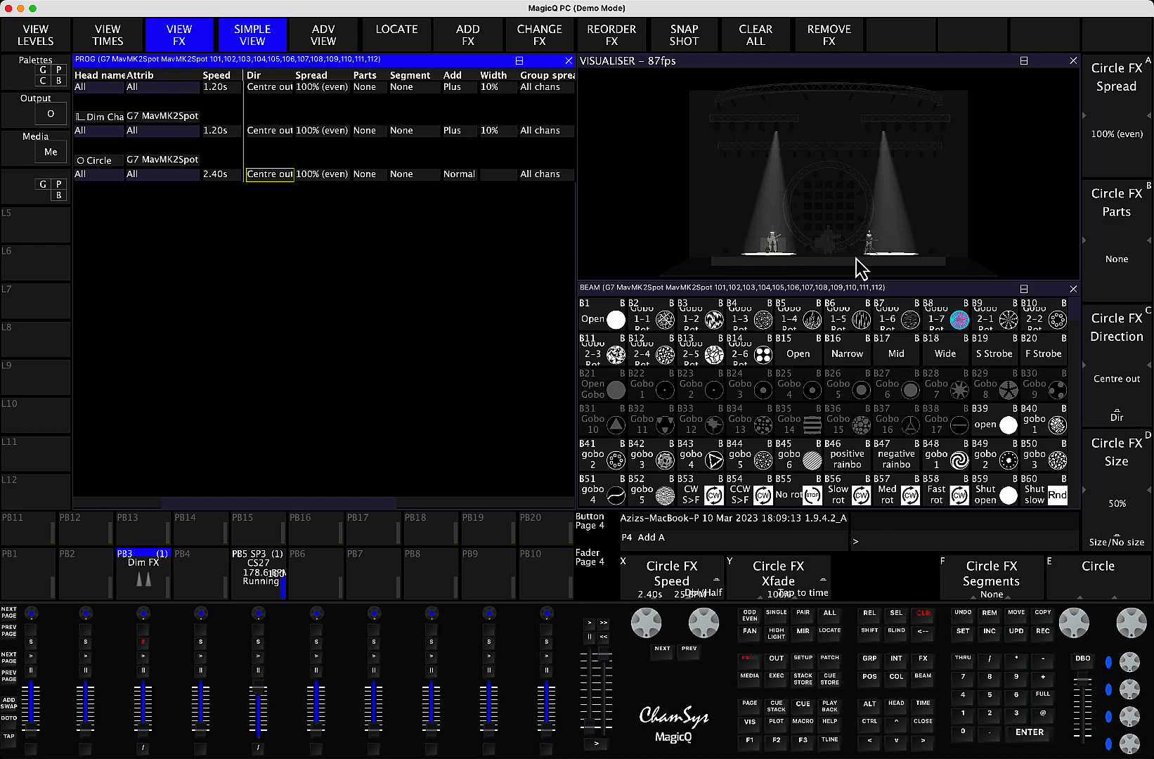
# Assign speed master SP2 to the Dim Chase FX and speed master SP3 to the Circle FX.
pyautogui.click(522, 132)
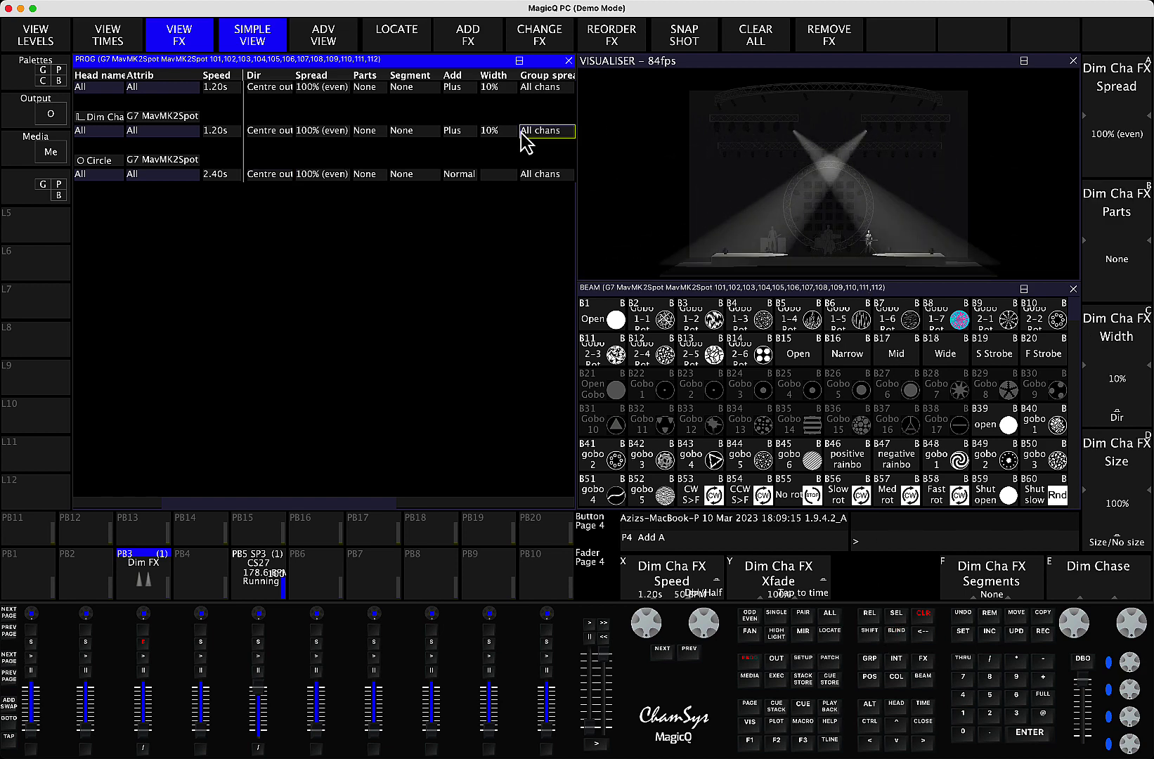
pyautogui.press('Right')
pyautogui.press('Right')
pyautogui.press('Right')
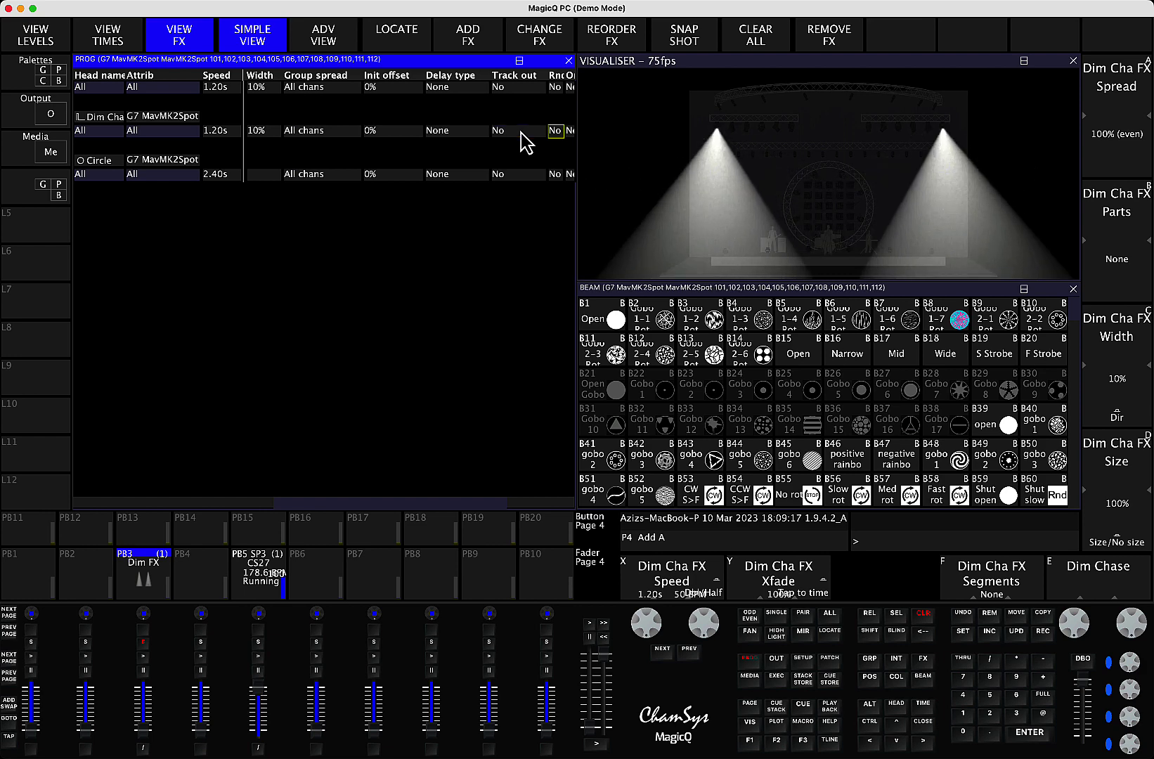
pyautogui.press('Right')
pyautogui.press('Right')
pyautogui.press('Right')
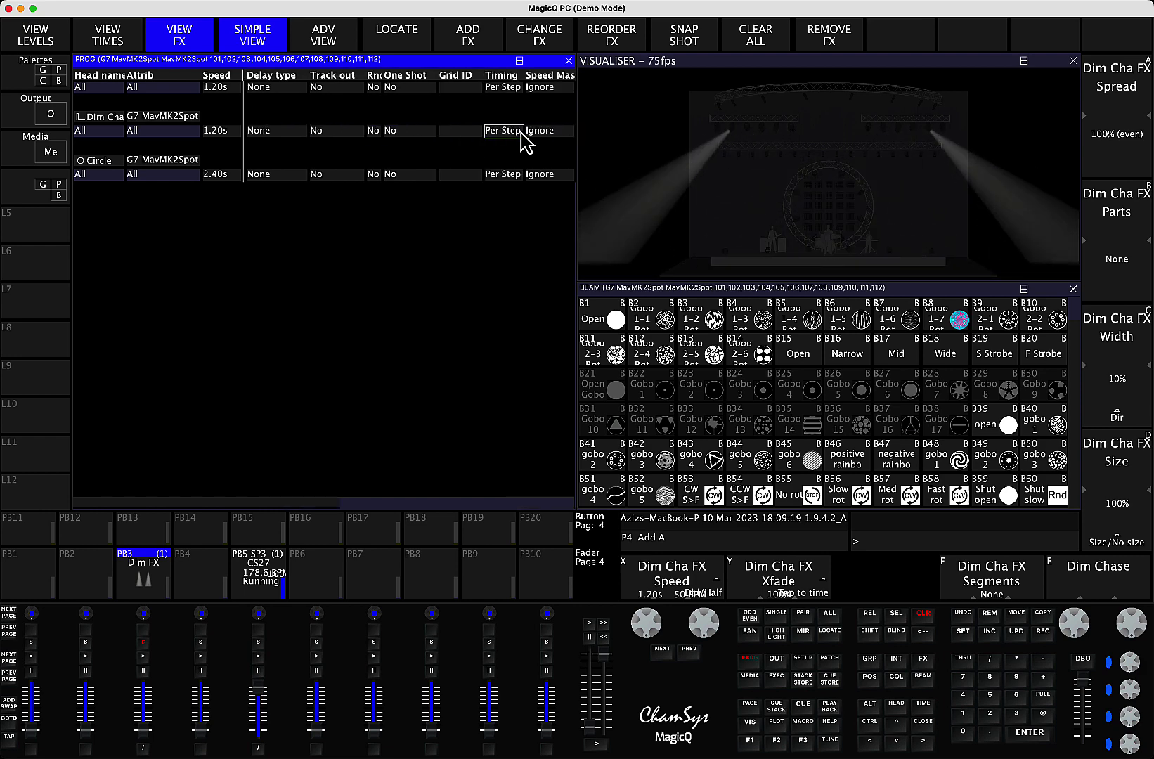
pyautogui.press('Right')
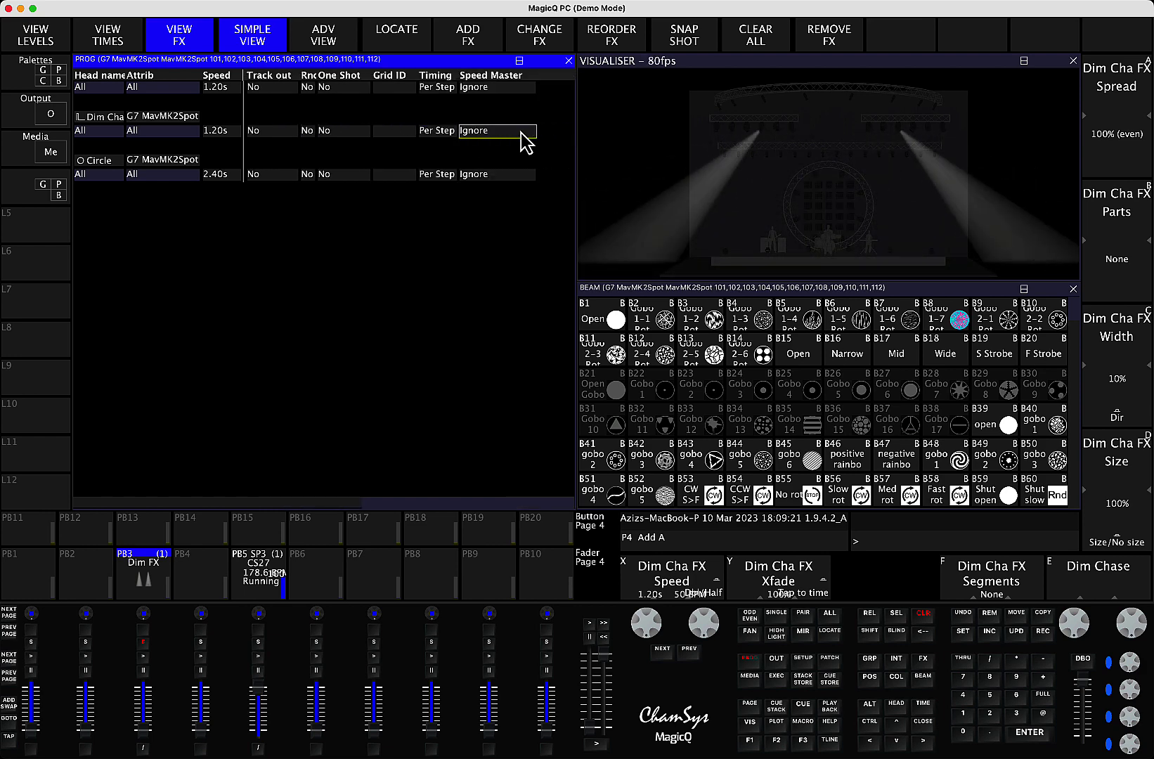
pyautogui.click(482, 132)
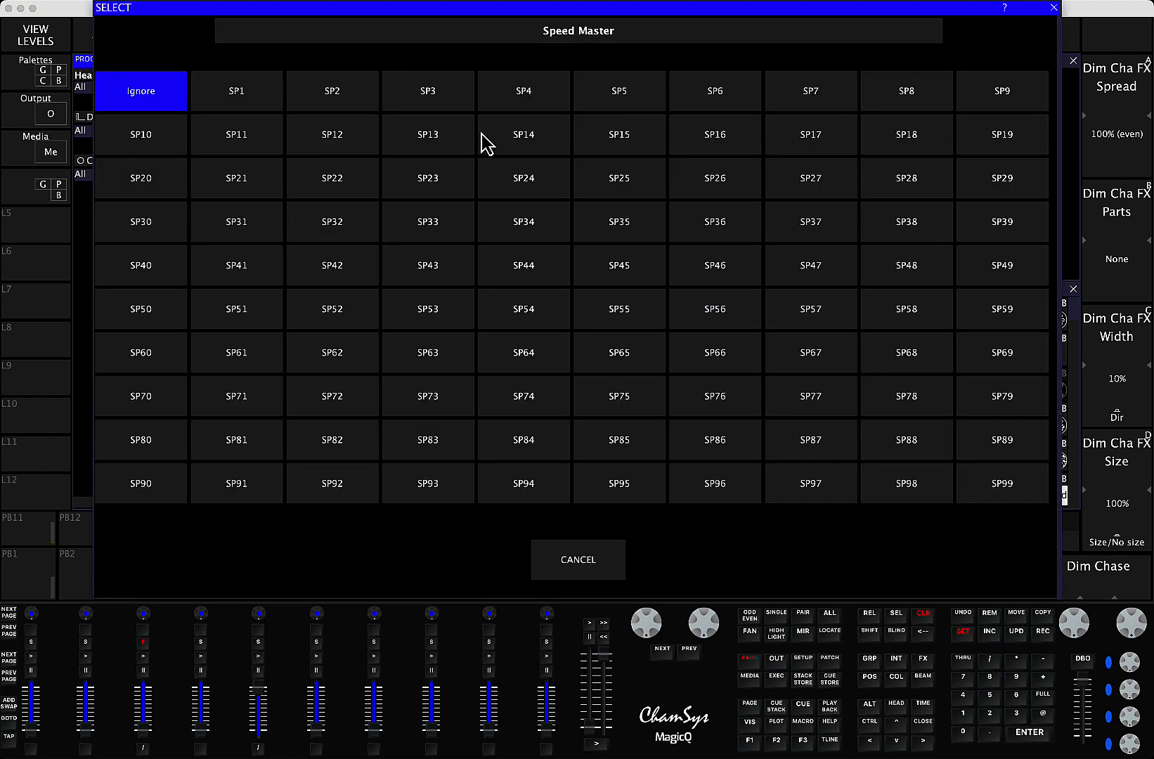
pyautogui.click(334, 92)
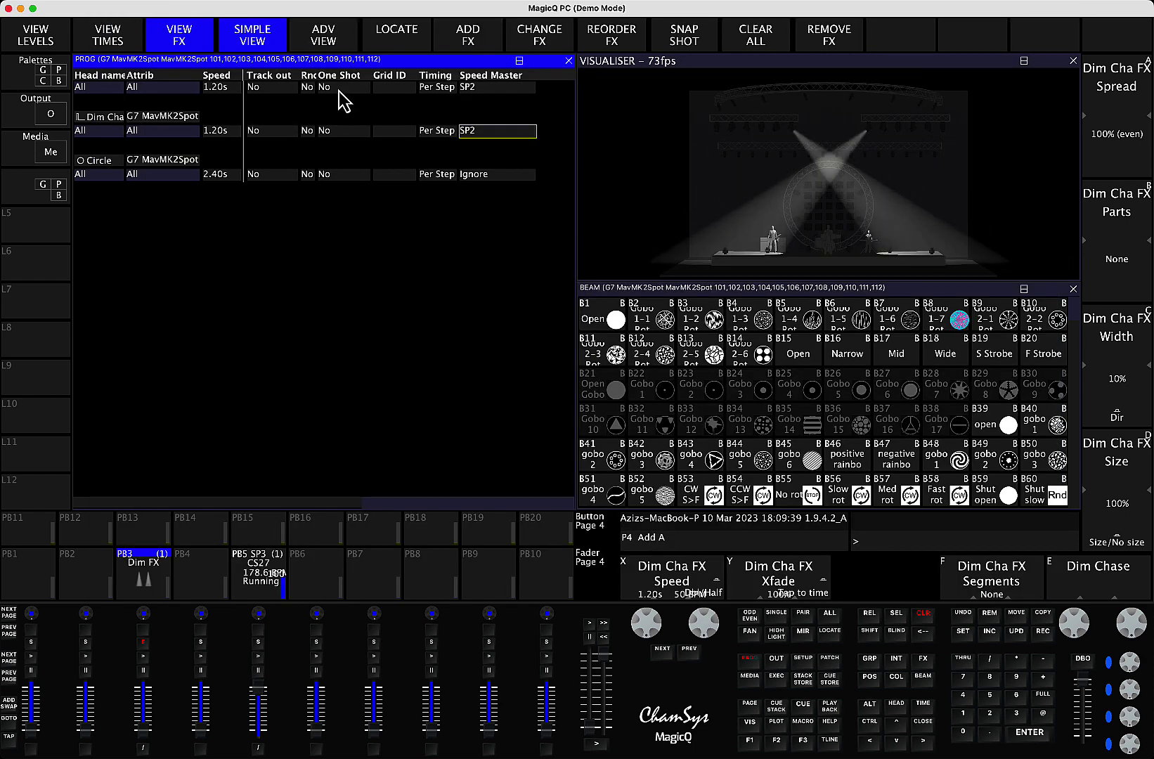
pyautogui.doubleClick(503, 177)
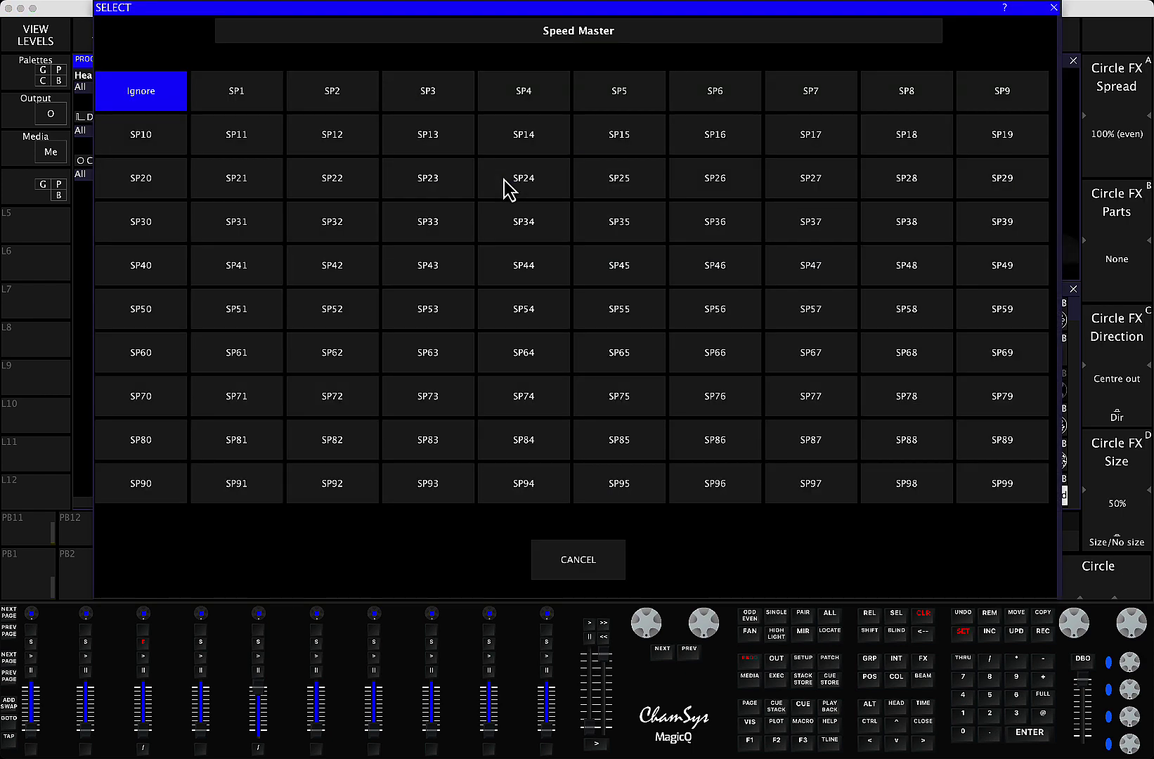
pyautogui.click(427, 92)
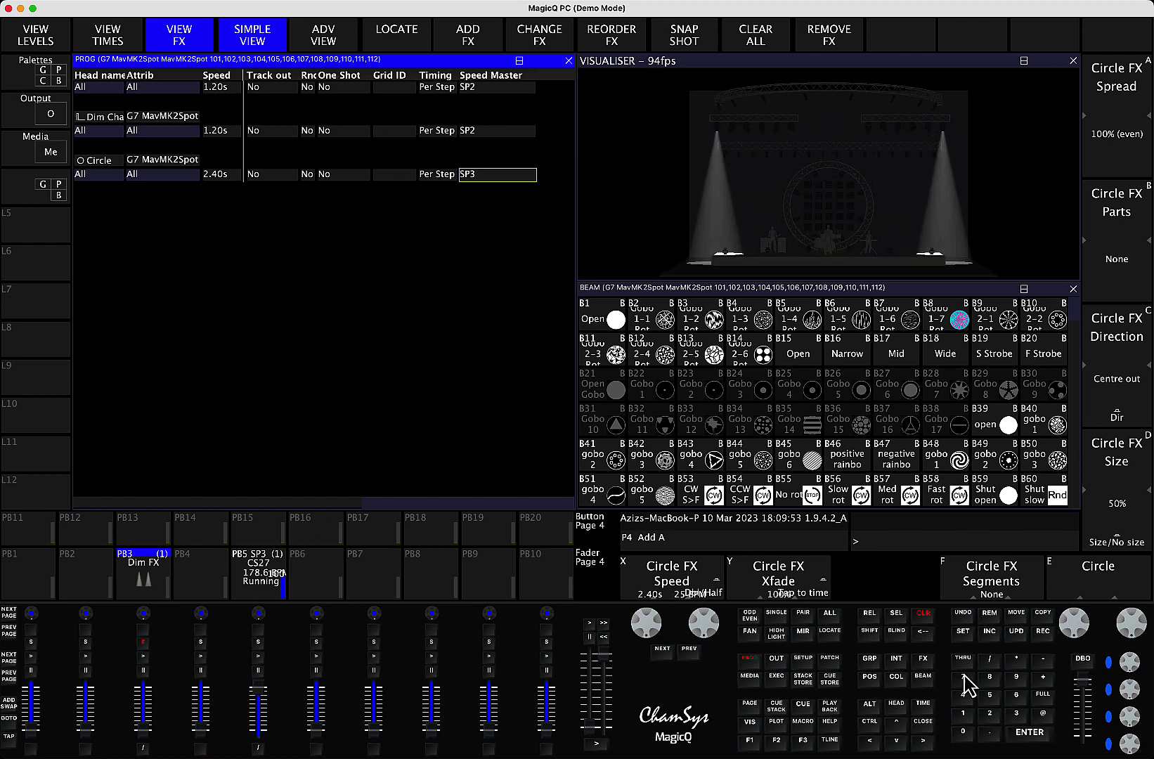
# Record the programmed dim chase and circle FX onto playback PB4, and clear the programmer.
pyautogui.click(1045, 632)
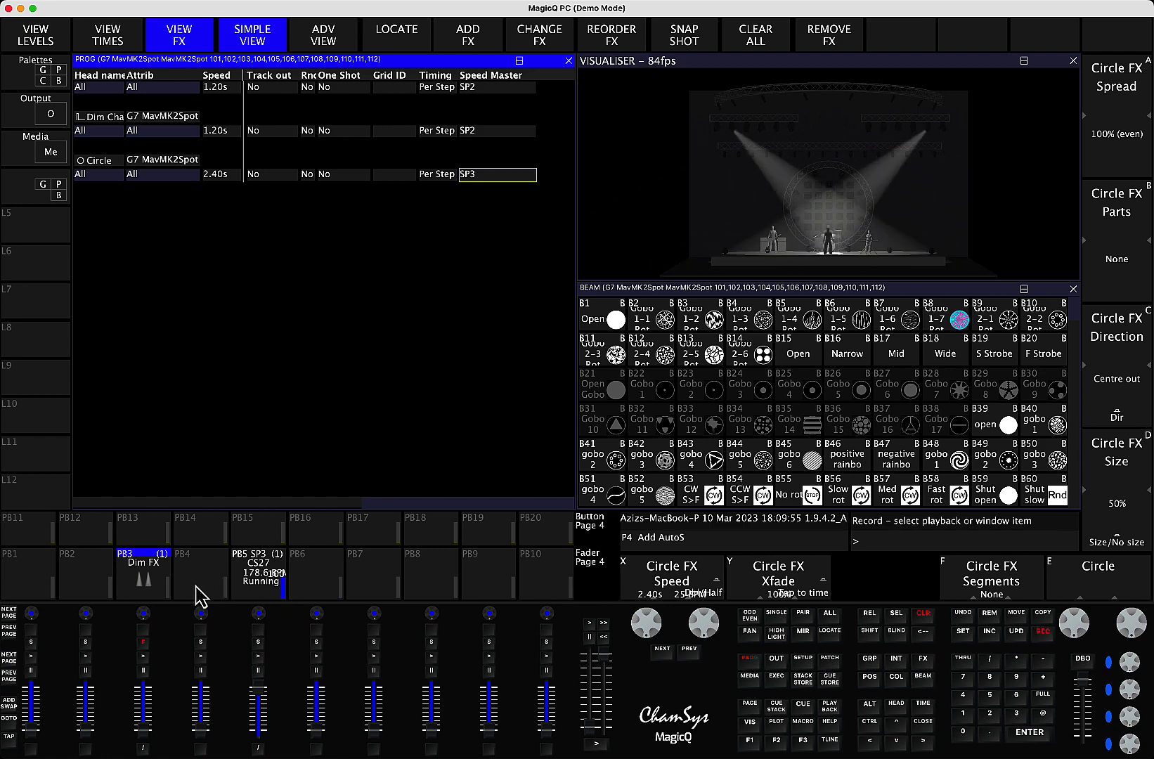
pyautogui.click(201, 643)
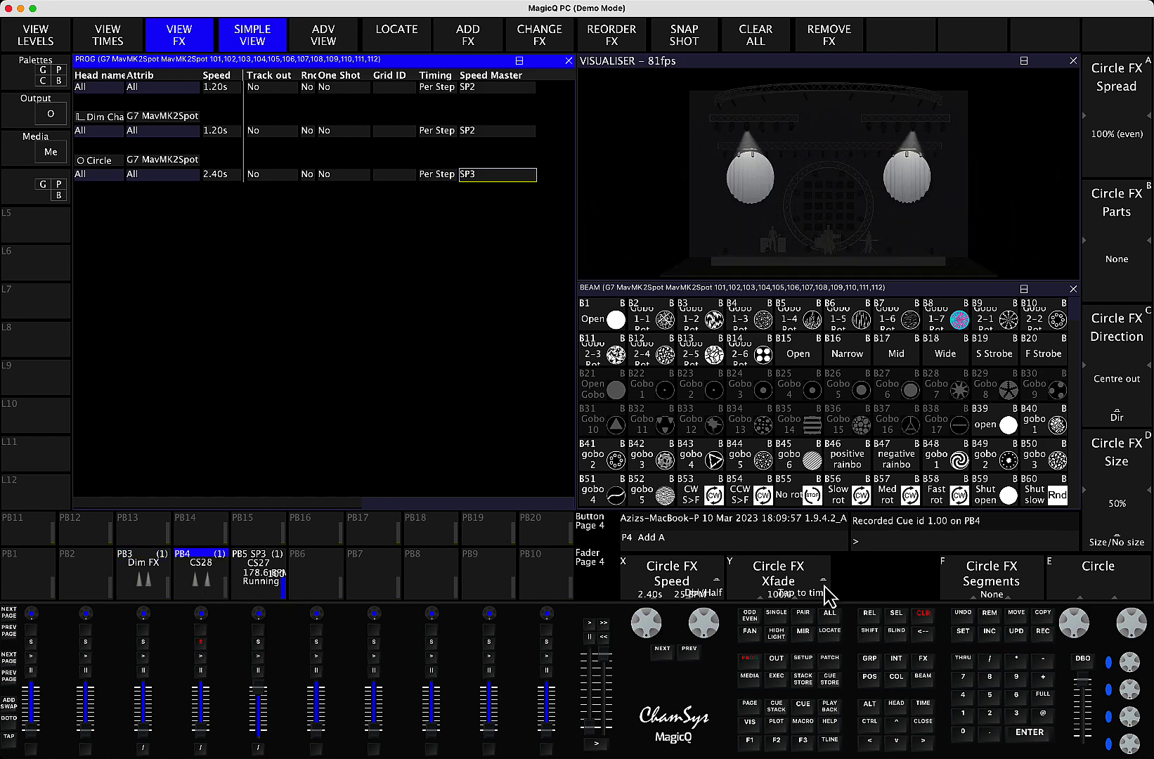
pyautogui.click(923, 615)
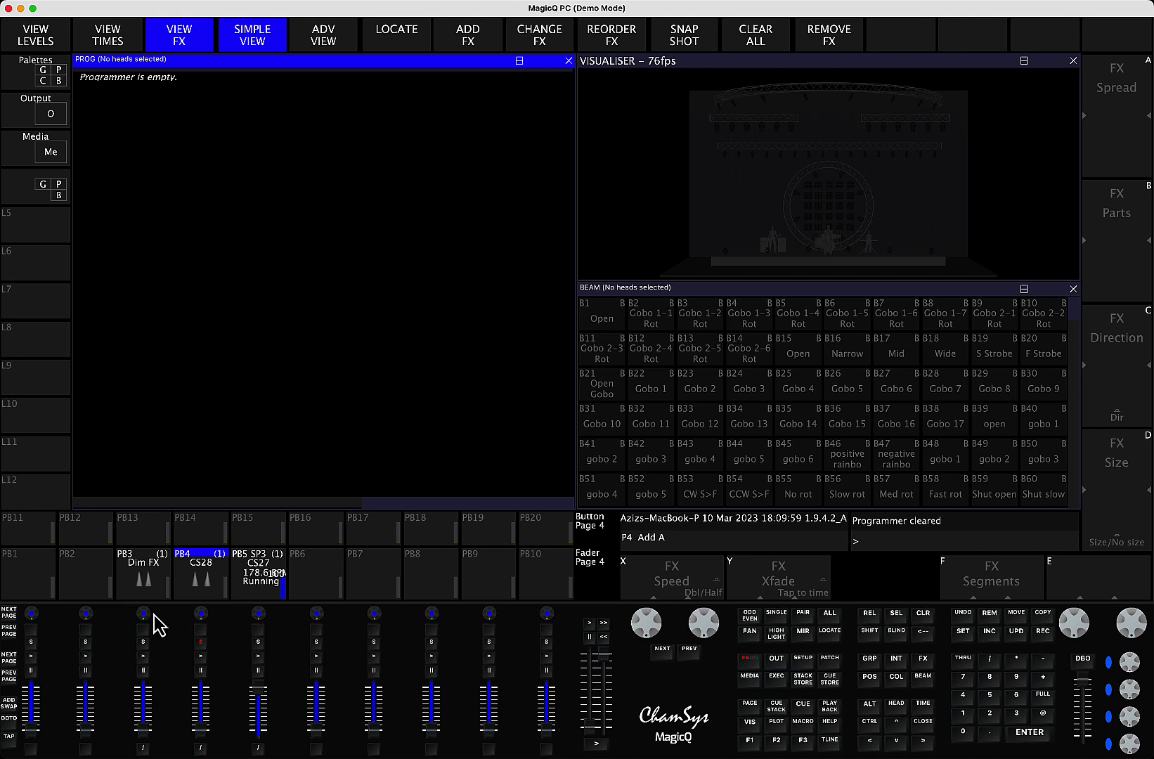
# Raise playback PB4 to 100, then activate the PB5 speed master and lower it to about 101.7 BPM.
pyautogui.moveTo(199, 739); pyautogui.dragTo(205, 611)
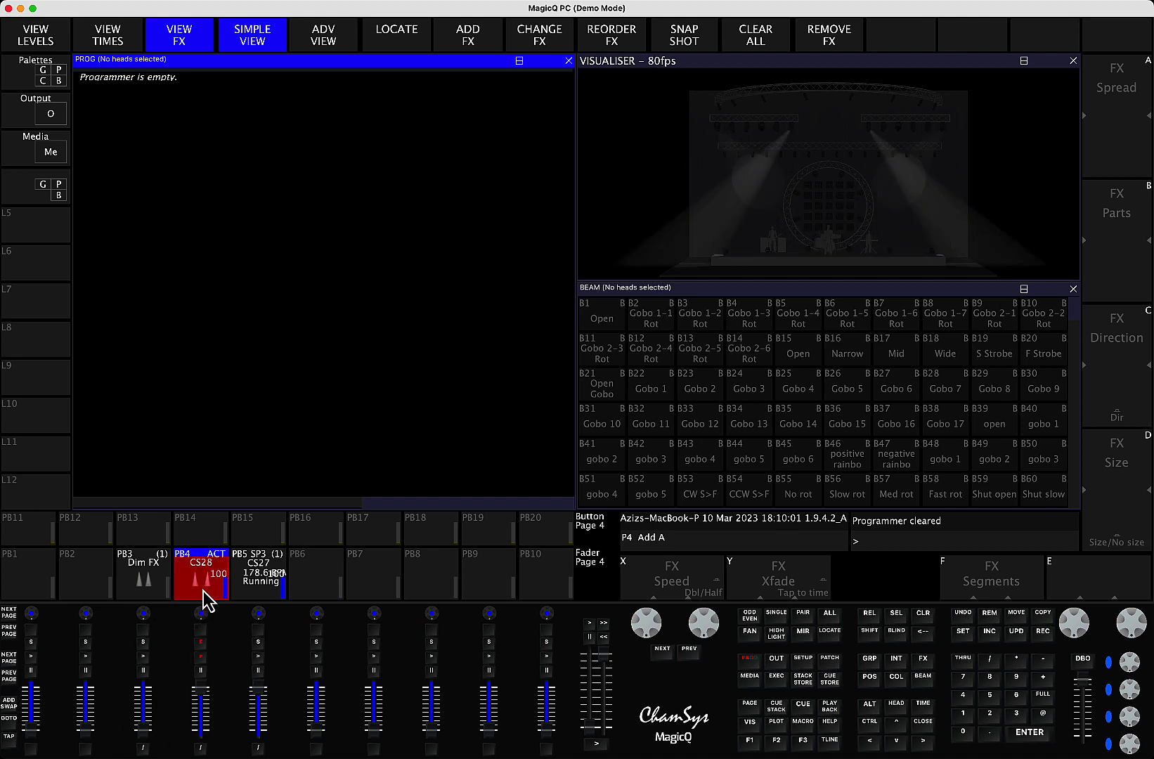
pyautogui.click(258, 655)
pyautogui.moveTo(258, 677)
pyautogui.mouseDown()
pyautogui.moveTo(256, 739)
pyautogui.moveTo(257, 703)
pyautogui.mouseUp()
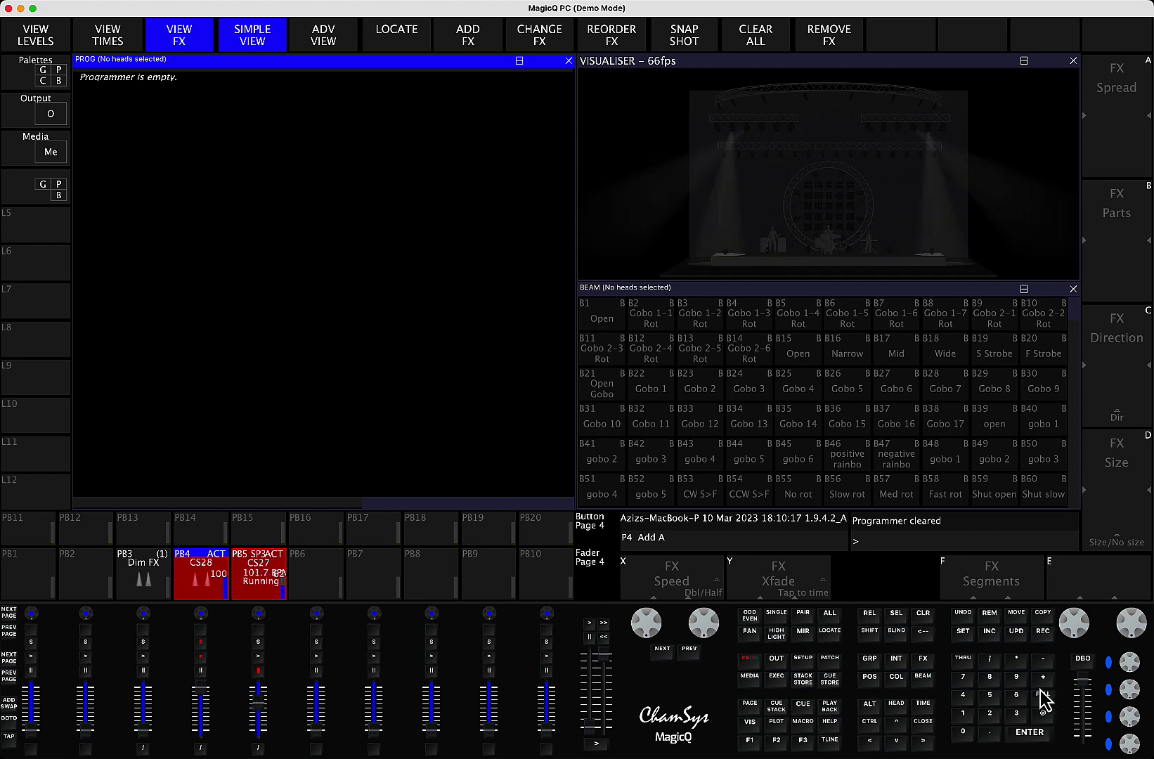
# Record an empty cue onto playback PB6, make its cue stack speed master SP2, and close the cue stack options.
pyautogui.click(1033, 636)
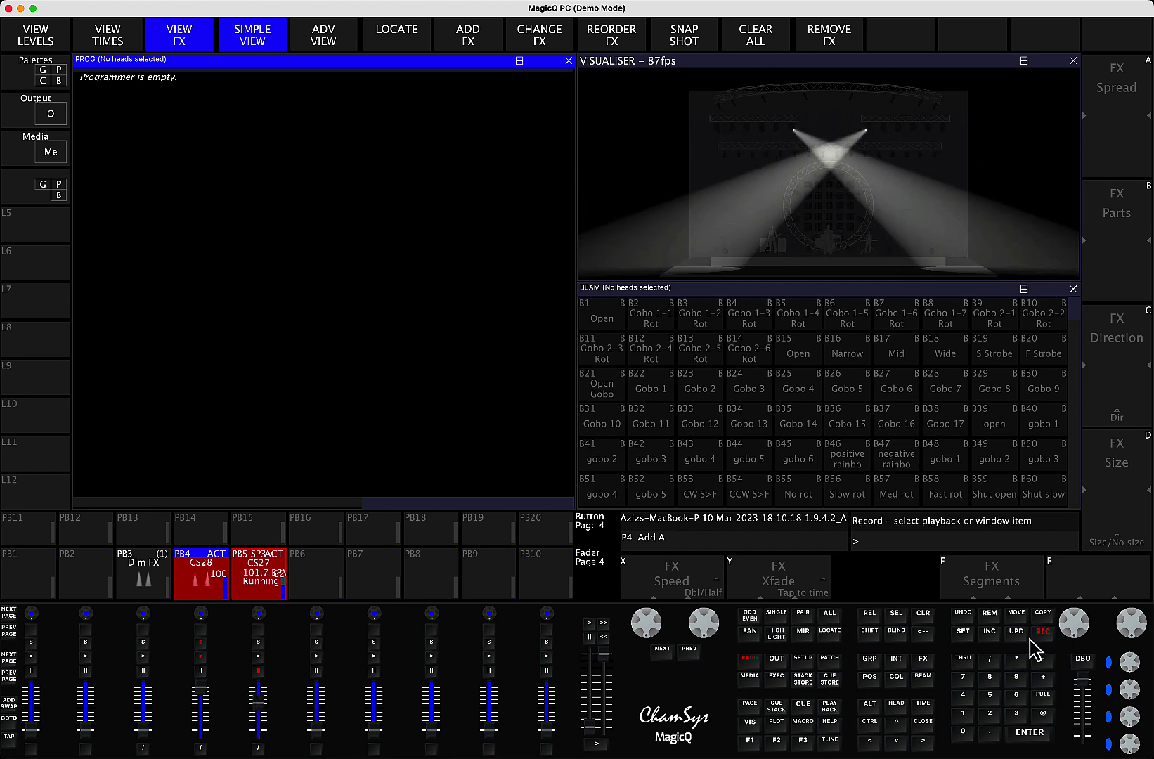
pyautogui.click(315, 644)
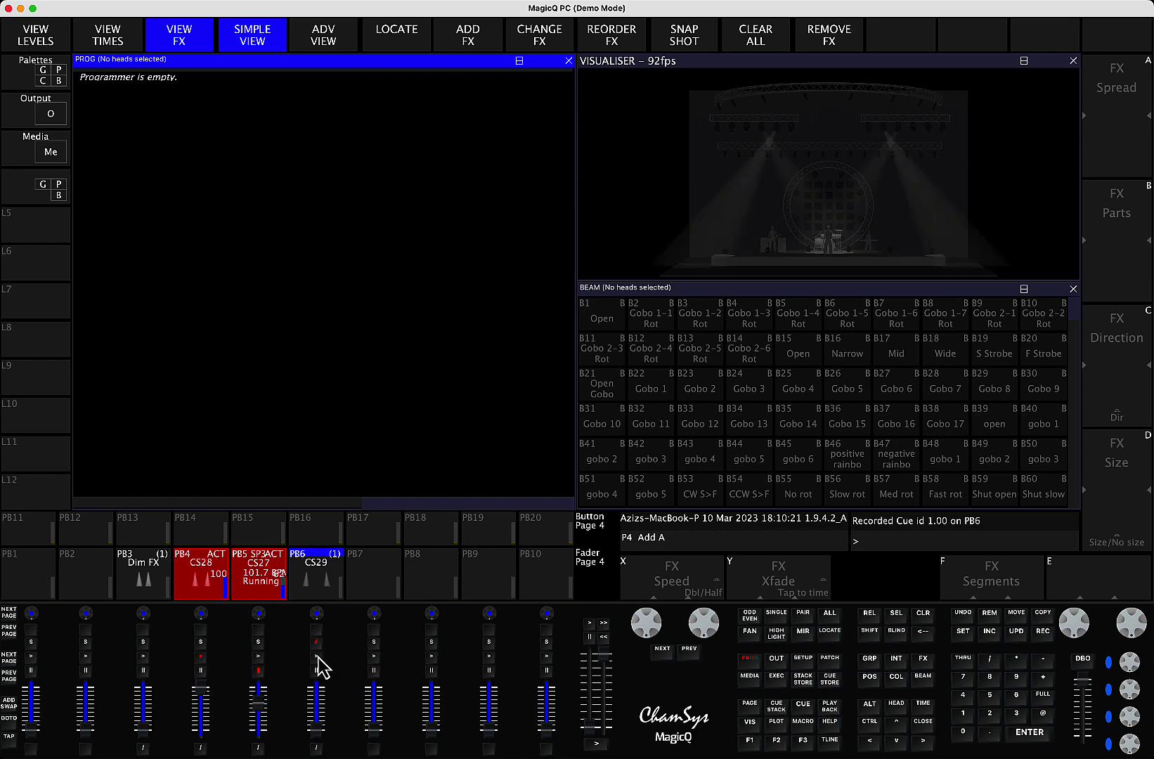
pyautogui.click(318, 644)
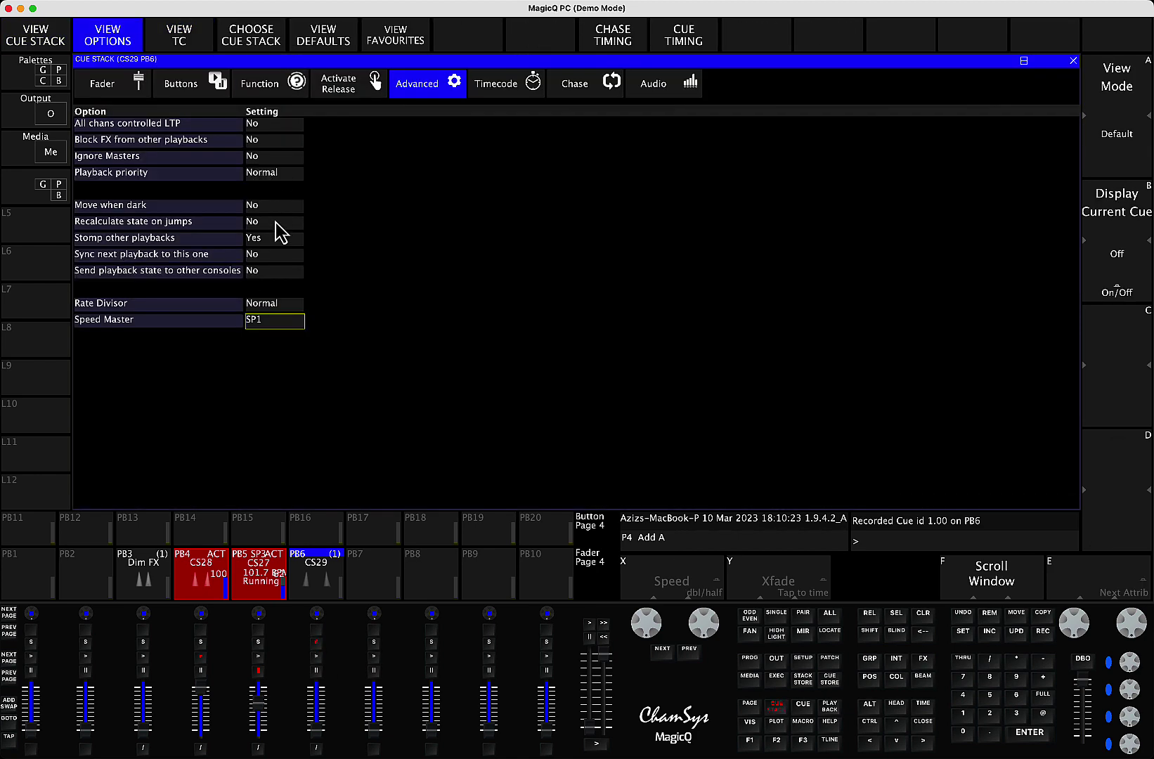
pyautogui.click(260, 83)
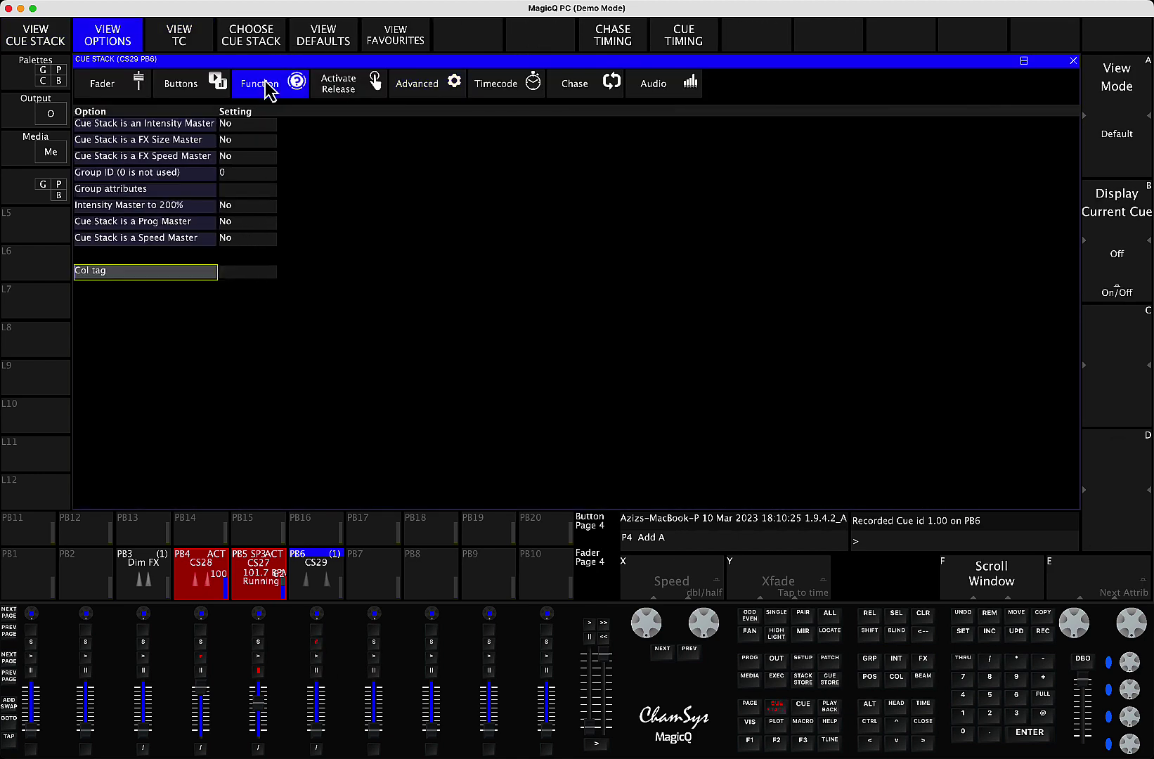
pyautogui.click(224, 238)
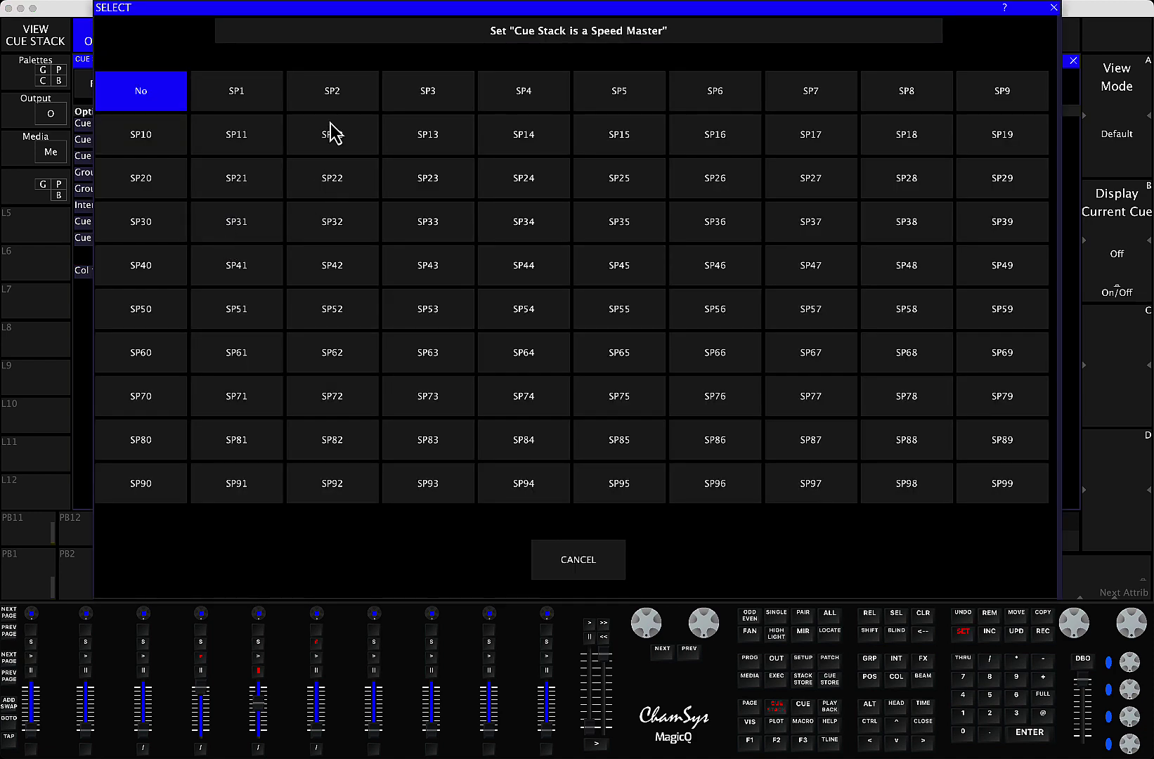
pyautogui.click(351, 107)
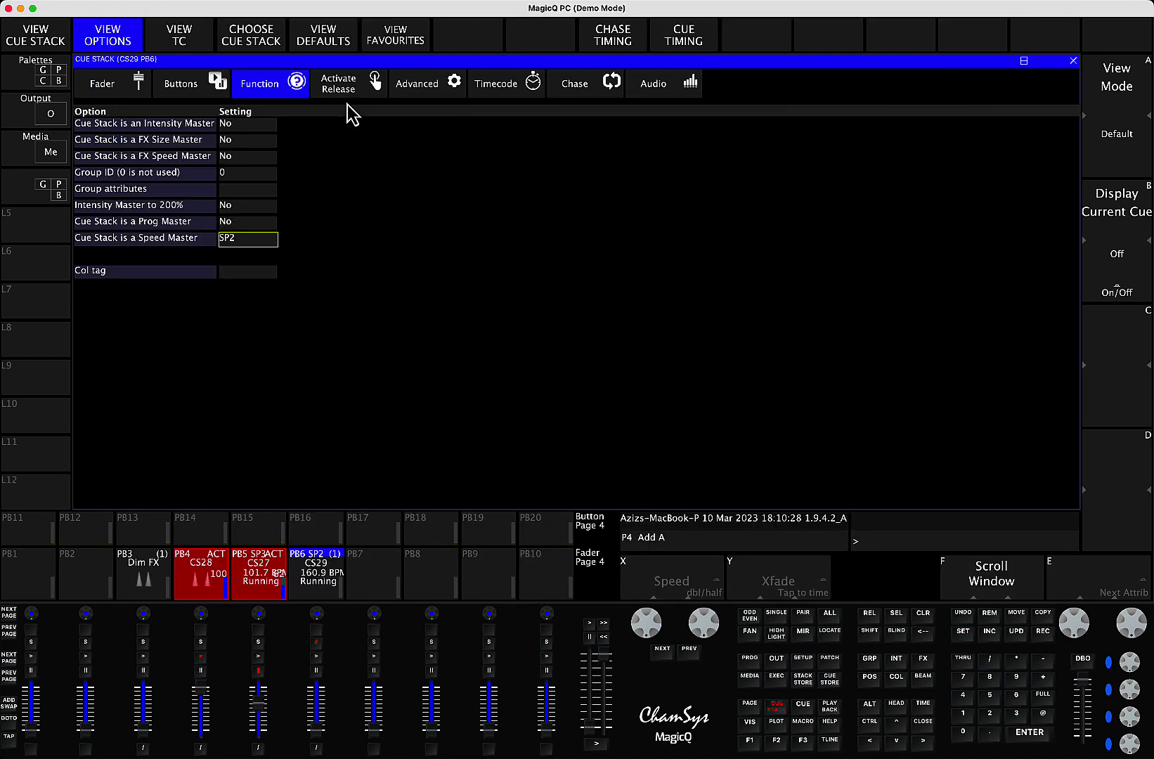
pyautogui.click(922, 722)
# Activate the PB6 speed master and set it to about 83.4 BPM, then raise the PB5 speed master to about 178.6 BPM.
pyautogui.moveTo(318, 732); pyautogui.dragTo(315, 695)
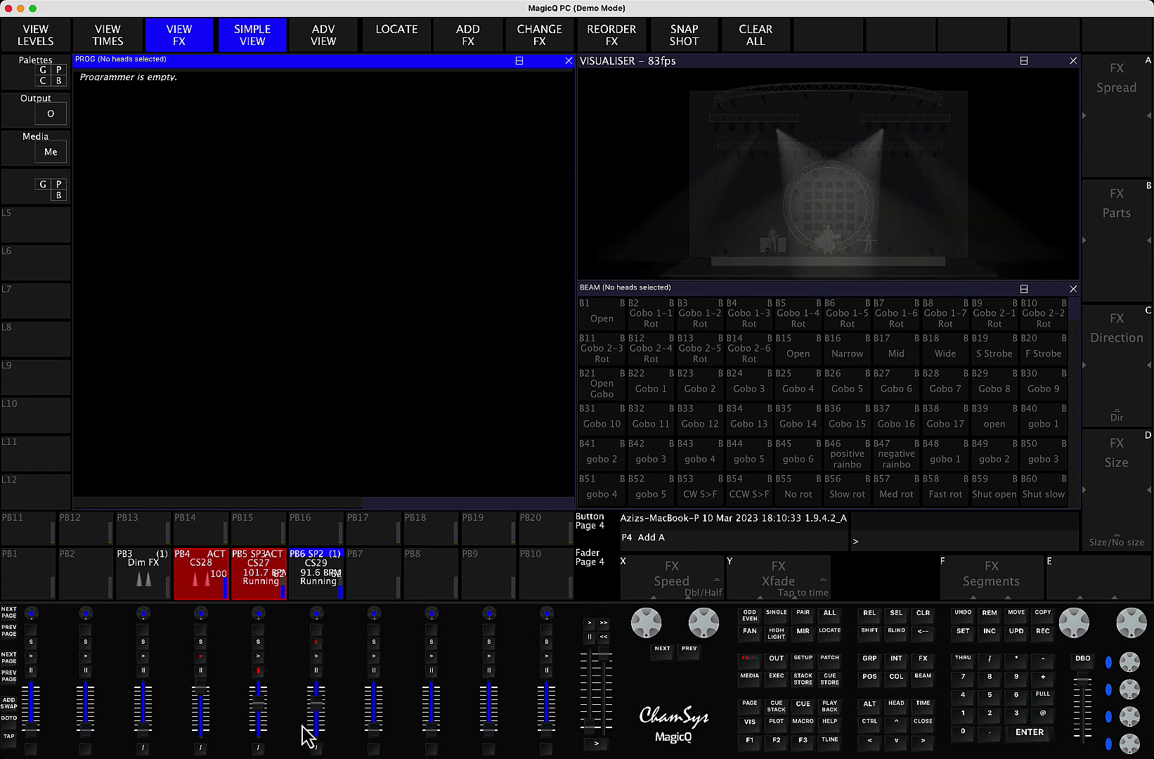
pyautogui.click(317, 659)
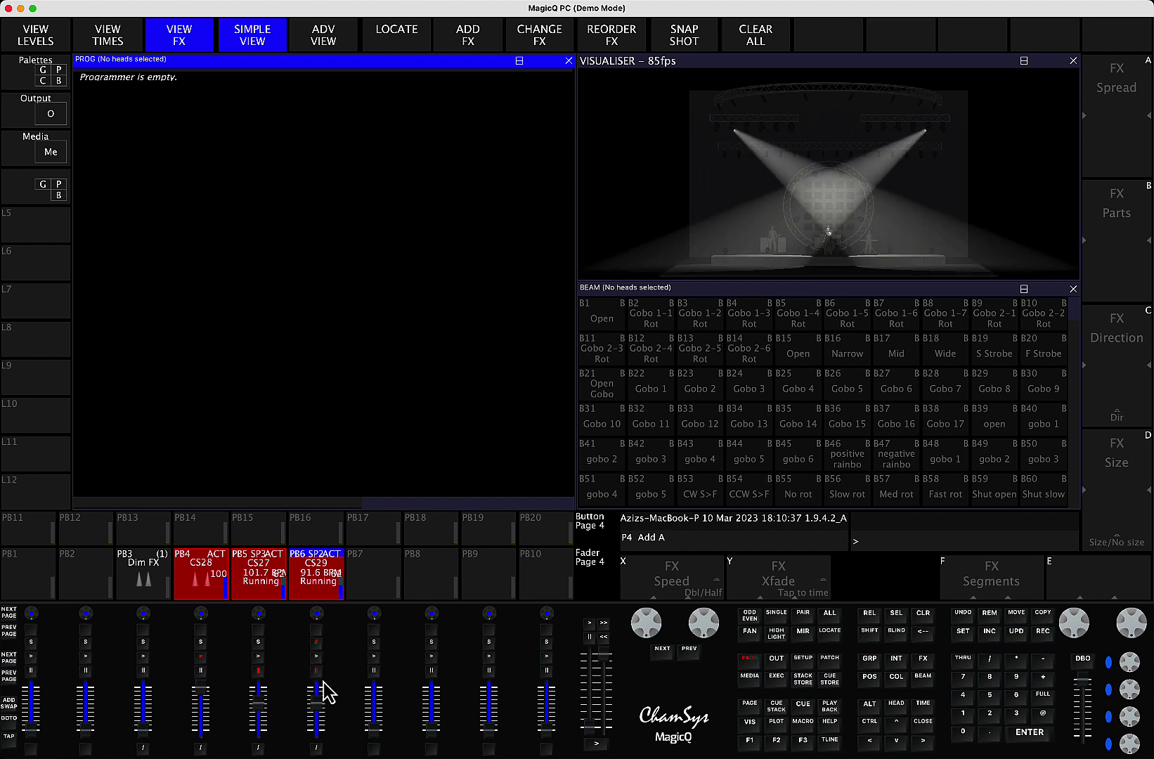
pyautogui.moveTo(317, 703); pyautogui.dragTo(262, 661)
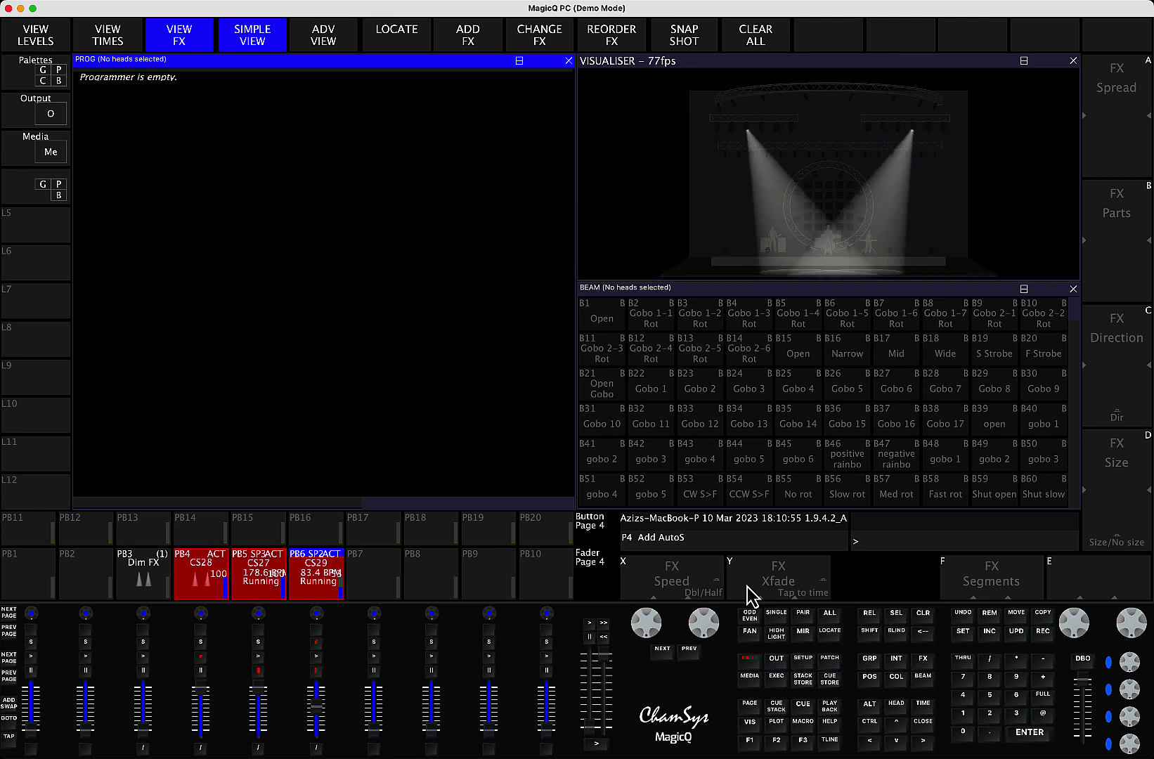
# Release all playbacks and open the Execute window.
pyautogui.press('BackSpace')
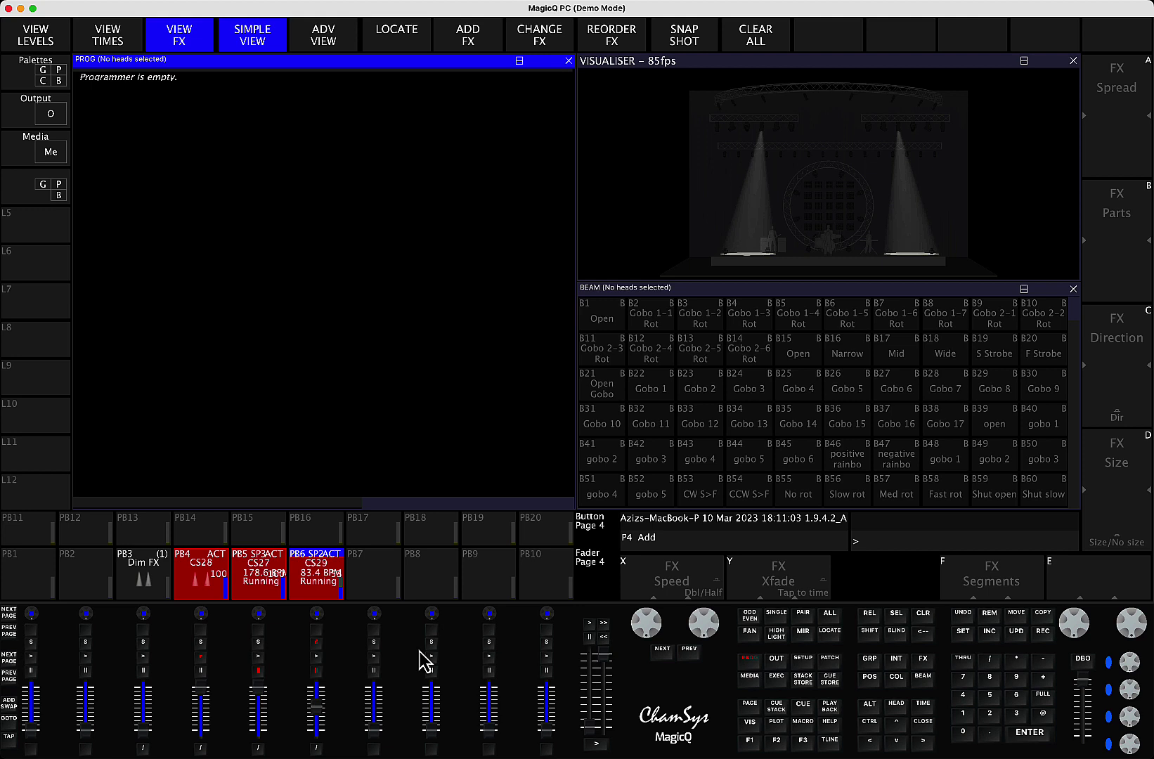
pyautogui.click(880, 612)
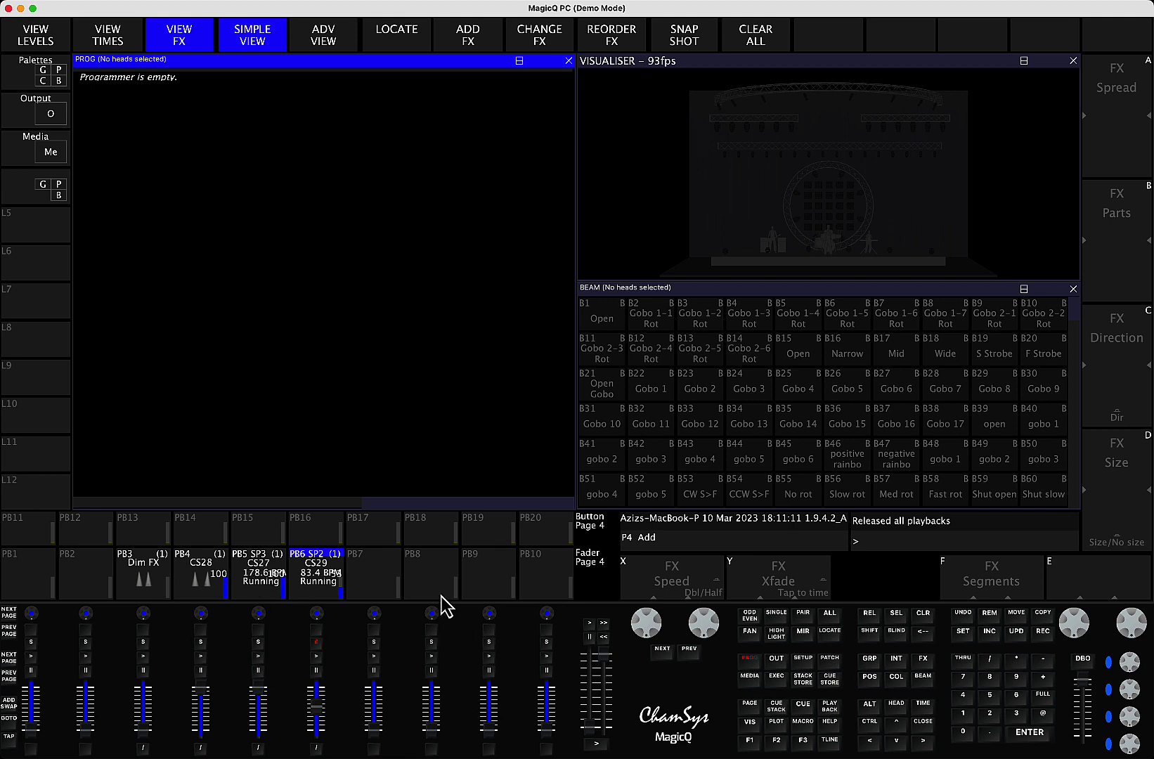
pyautogui.click(776, 676)
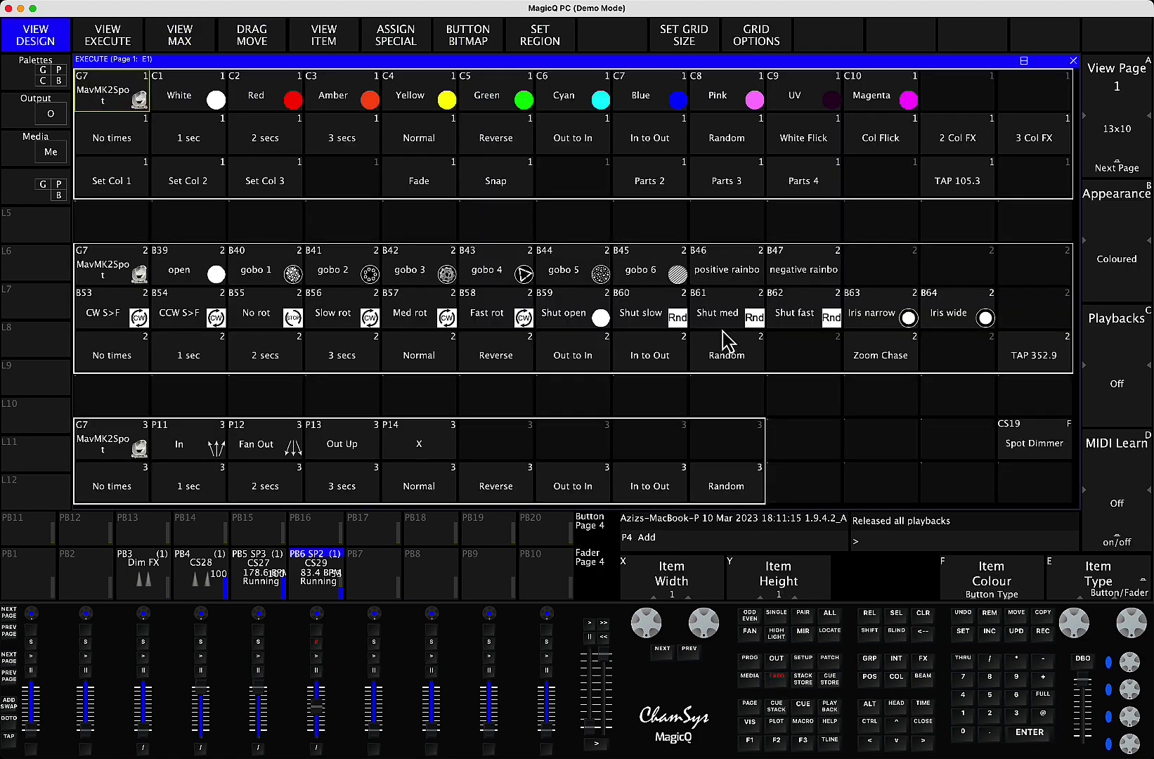
# Go to Execute page 3 and set its grid size to 5/5.
pyautogui.click(1107, 166)
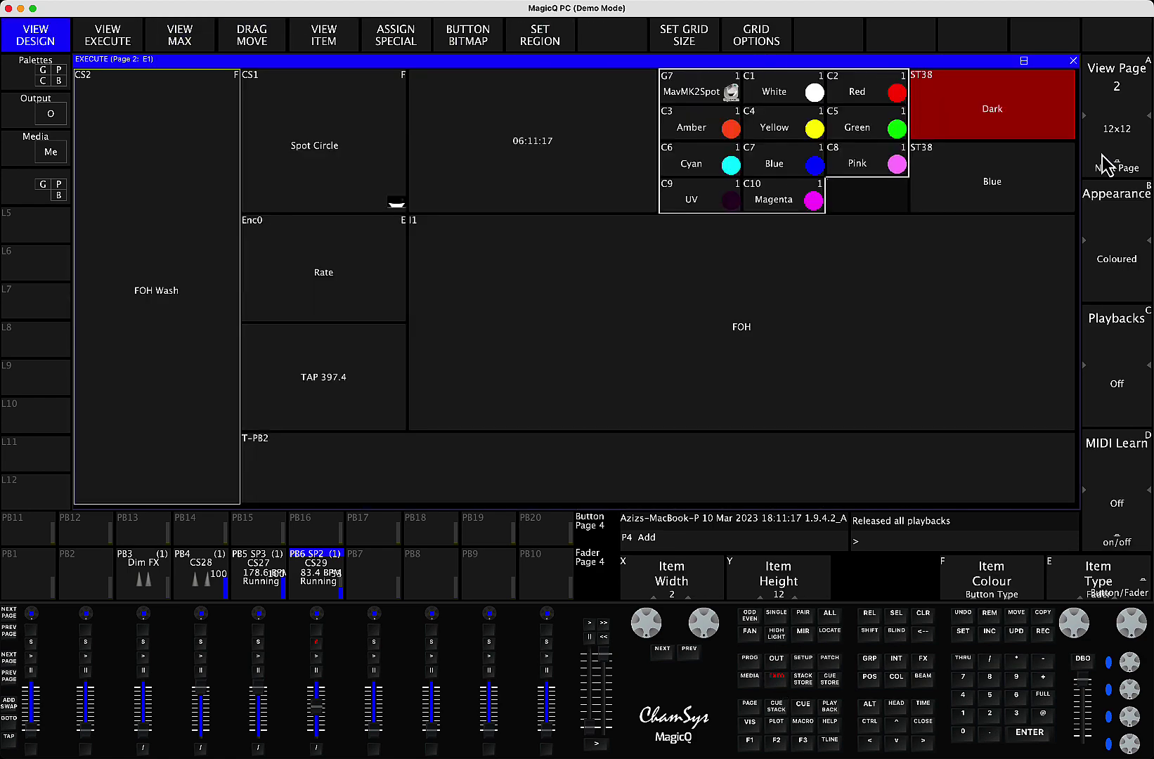
pyautogui.click(1107, 166)
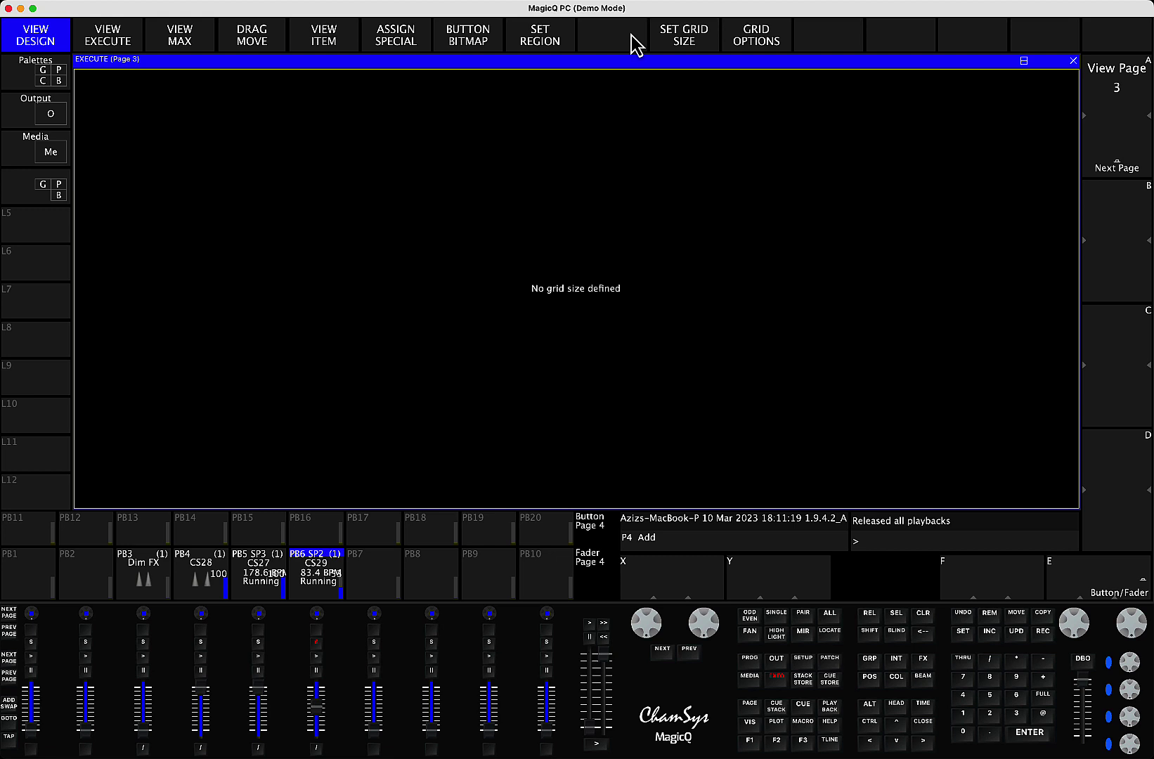
pyautogui.click(700, 40)
pyautogui.write('5/5')
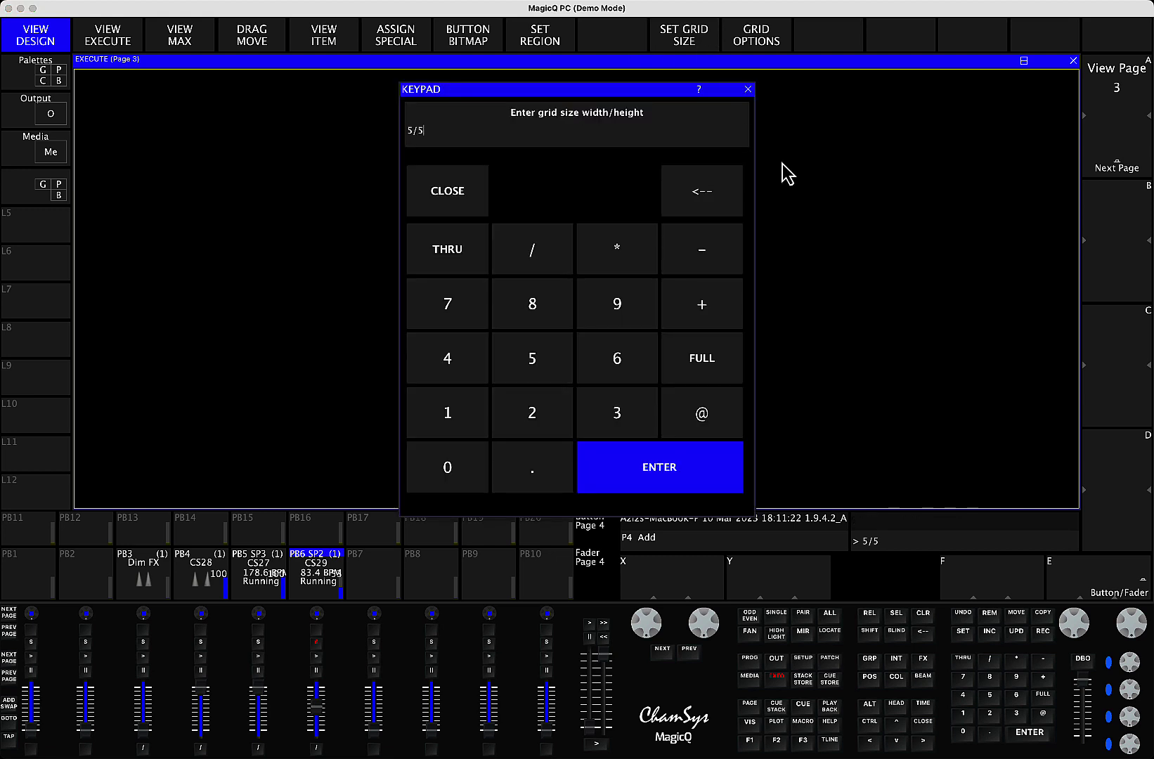
pyautogui.press('Return')
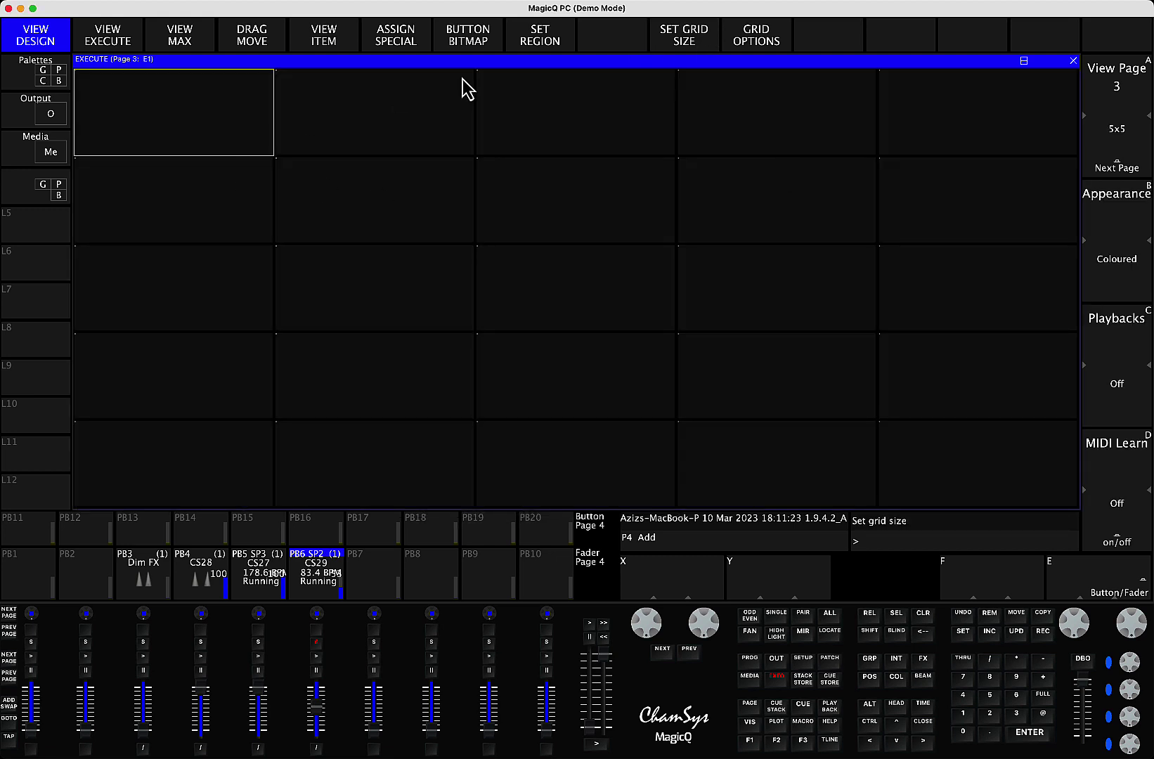
# Assign the Tap function of speed master SP2 to the first cell of the Execute grid.
pyautogui.click(395, 40)
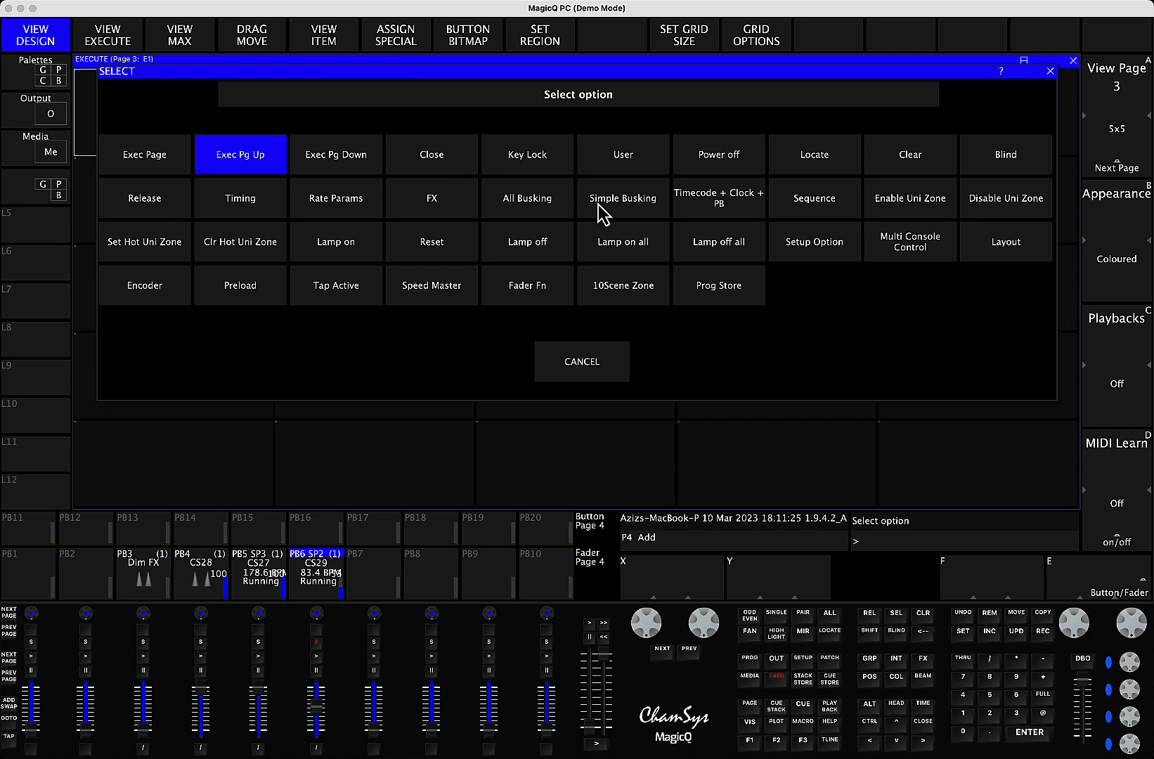
pyautogui.click(430, 294)
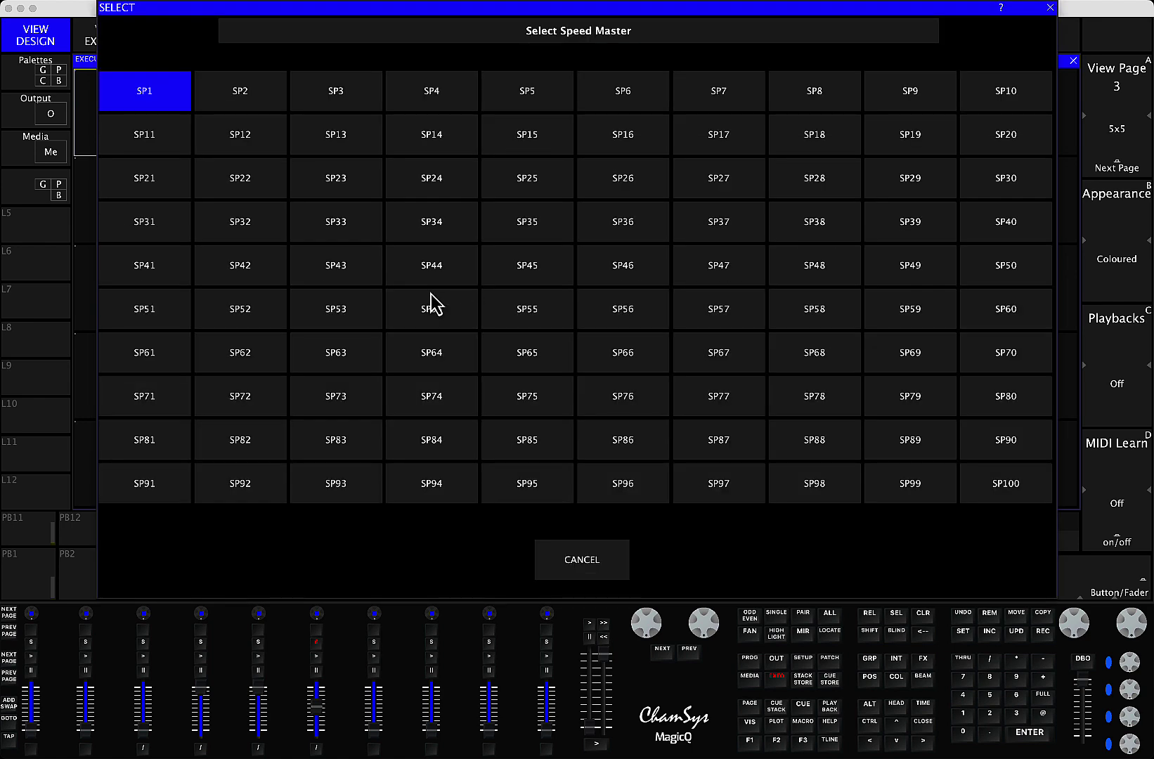
pyautogui.click(242, 97)
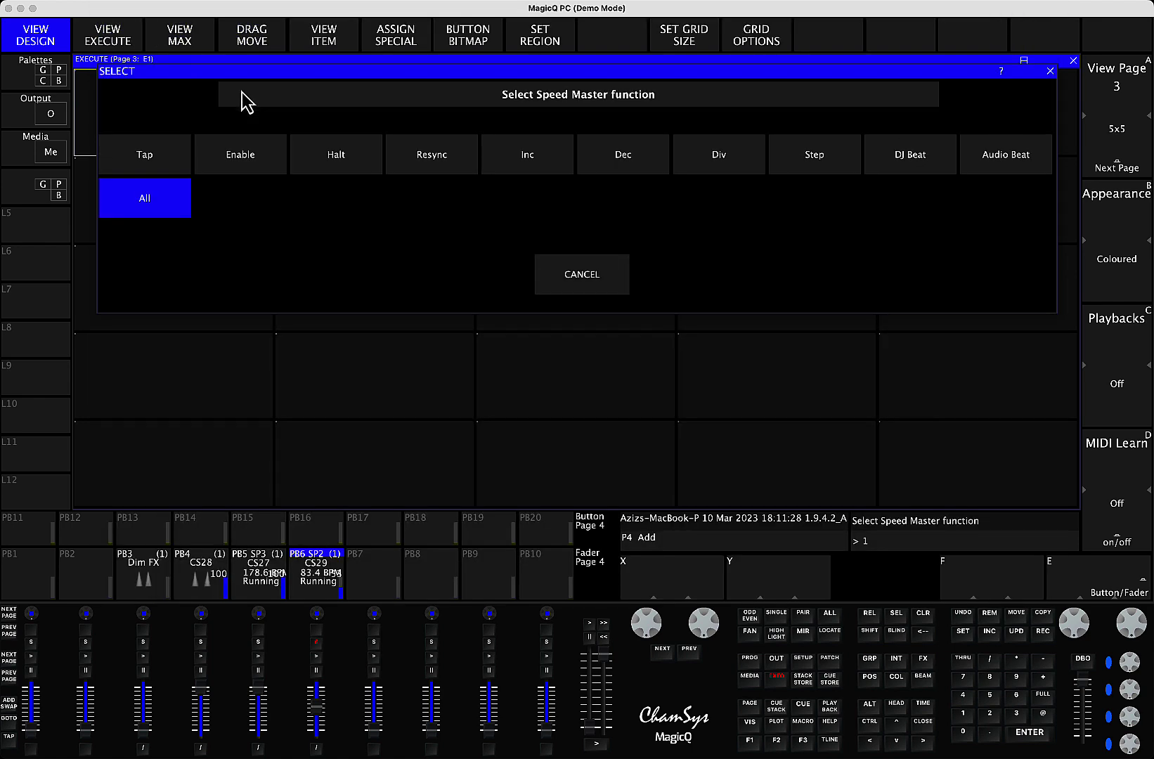
pyautogui.click(152, 162)
# Assign the Enable function of speed master SP2 to the cell below the SP2 Tap item.
pyautogui.click(171, 191)
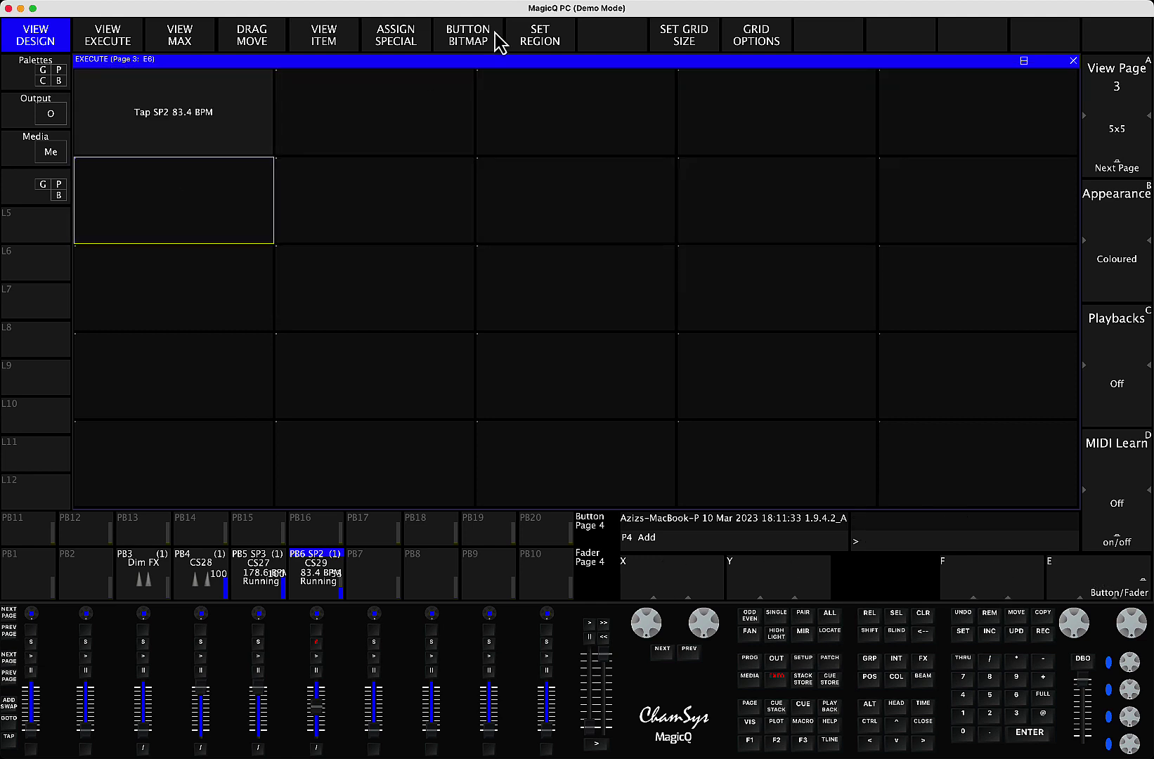
pyautogui.click(405, 41)
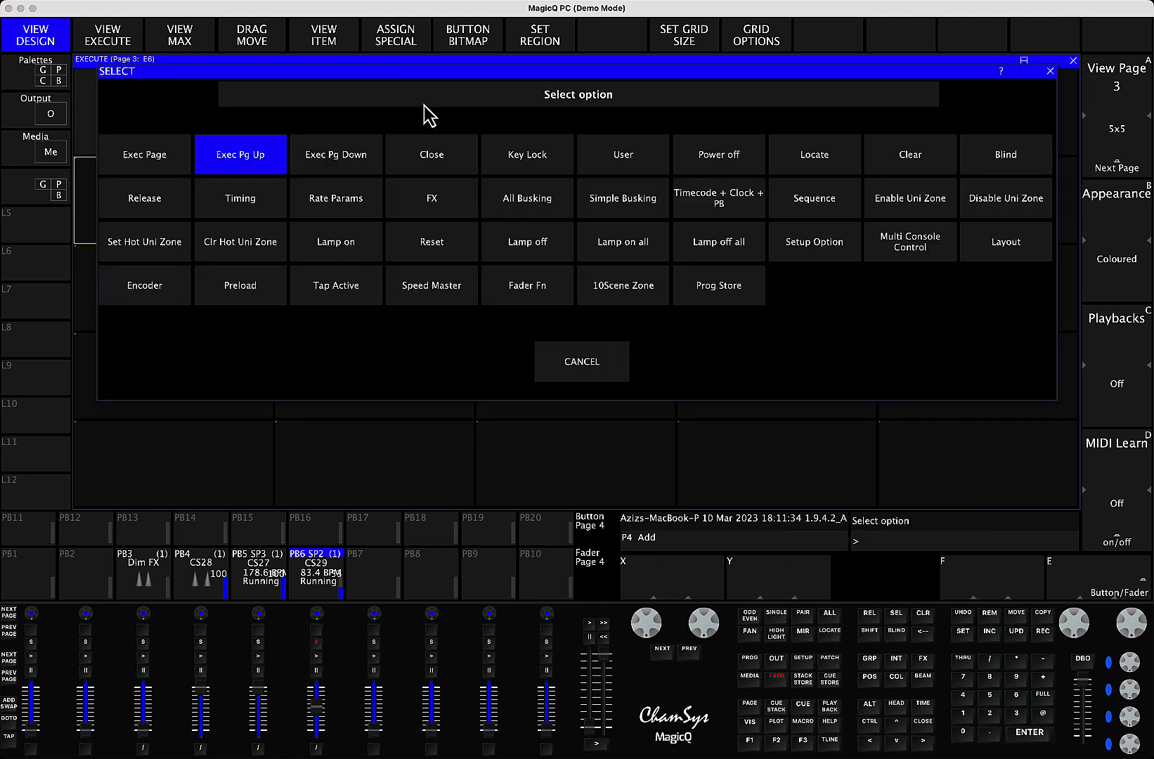
pyautogui.click(442, 294)
pyautogui.click(262, 88)
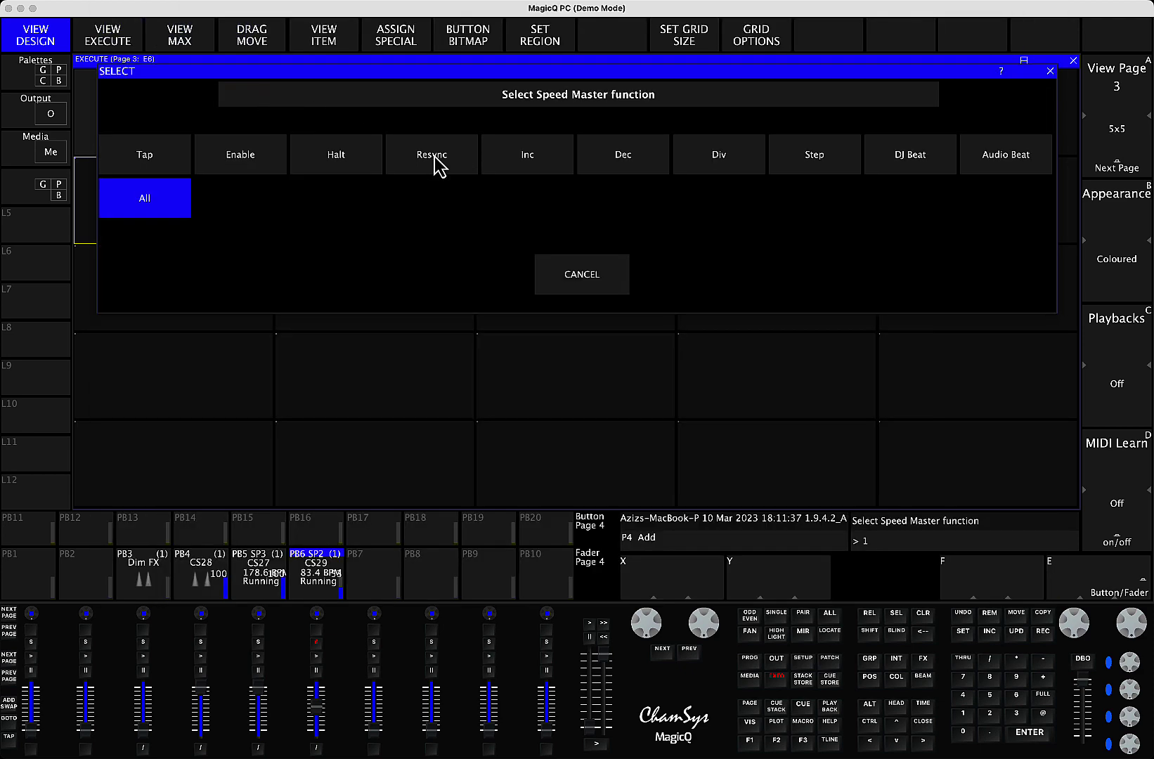
pyautogui.click(240, 158)
# Assign the Halt function of speed master SP2 to the third cell of the first column.
pyautogui.click(160, 314)
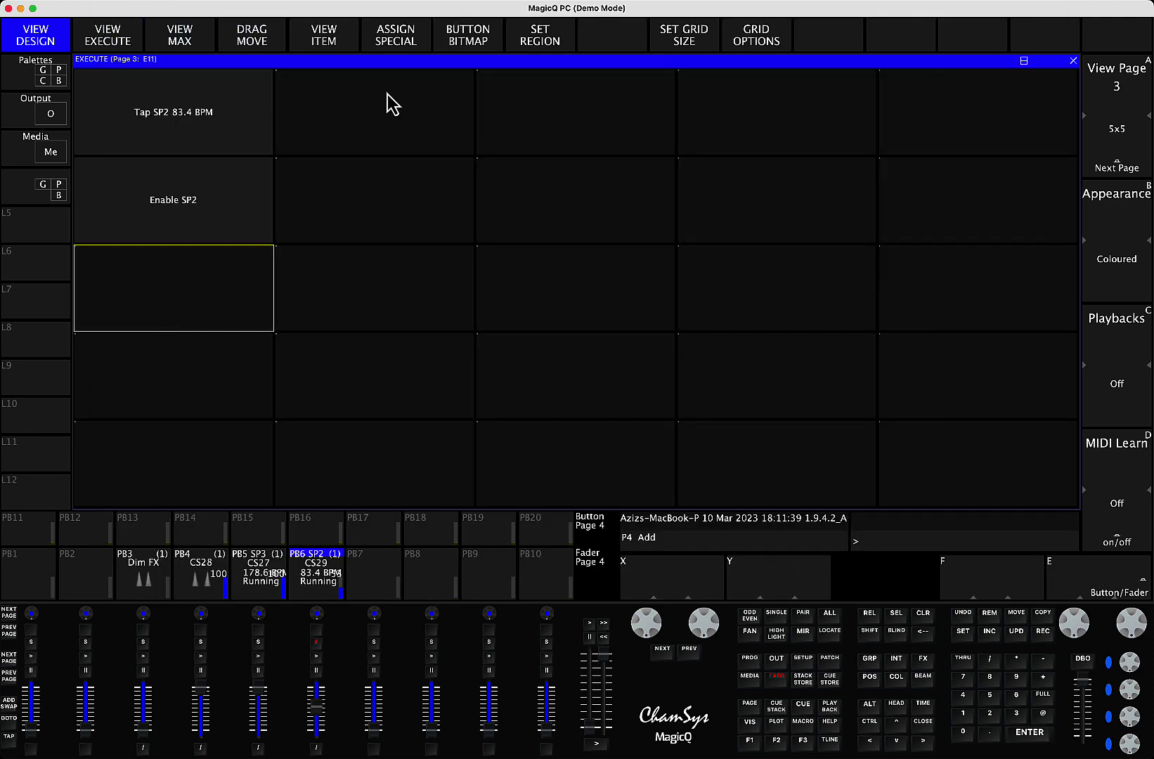
pyautogui.click(393, 52)
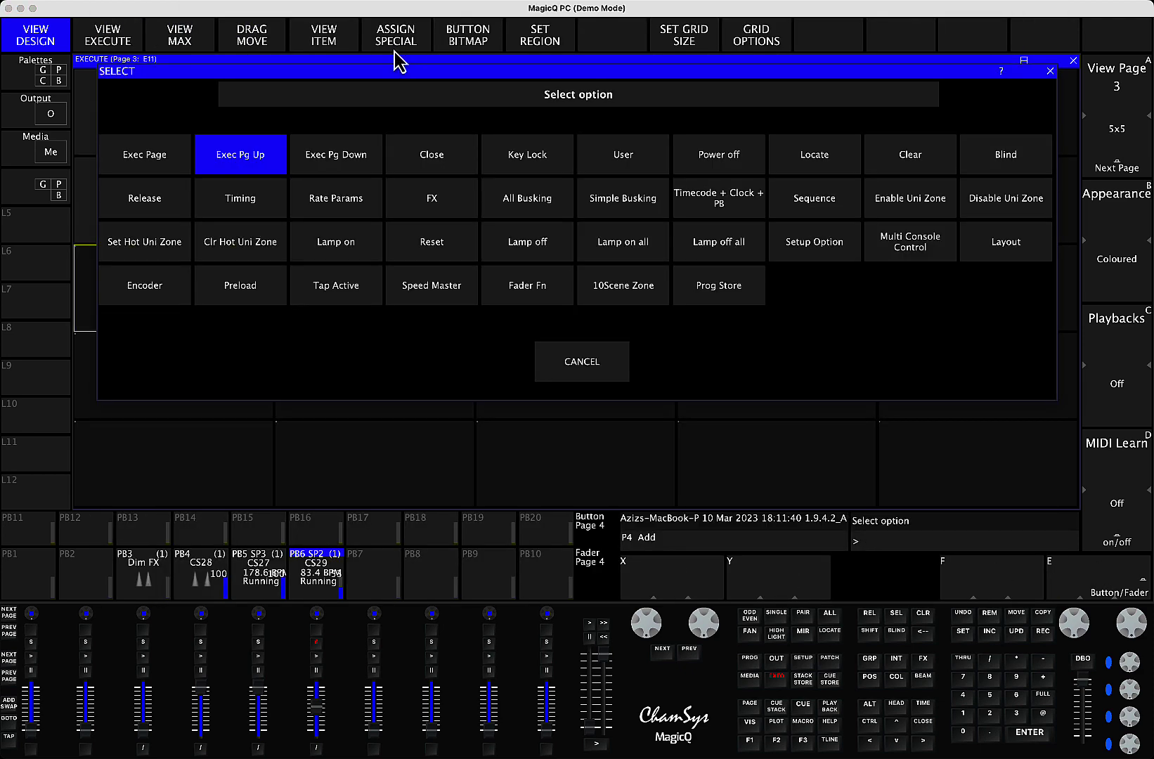
pyautogui.click(443, 294)
pyautogui.click(275, 102)
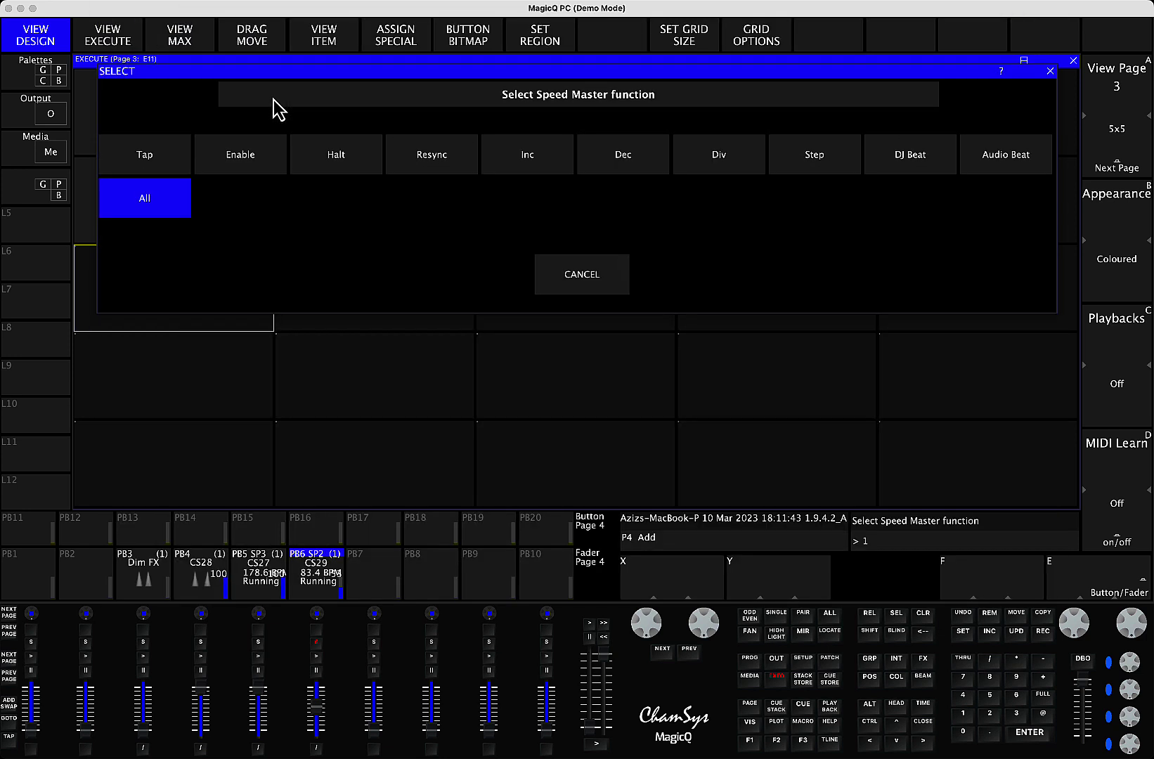
pyautogui.click(344, 167)
# Assign the Resync function of speed master SP2 to the fourth cell of the first column.
pyautogui.click(184, 386)
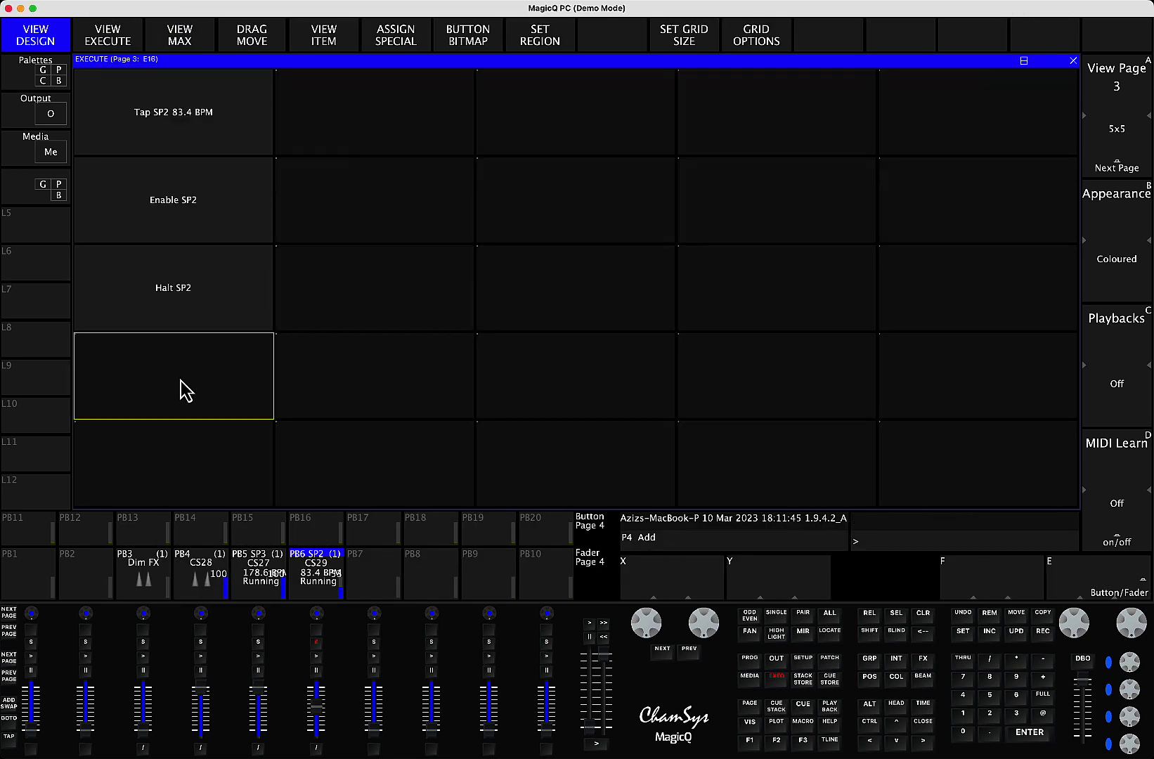
pyautogui.click(405, 41)
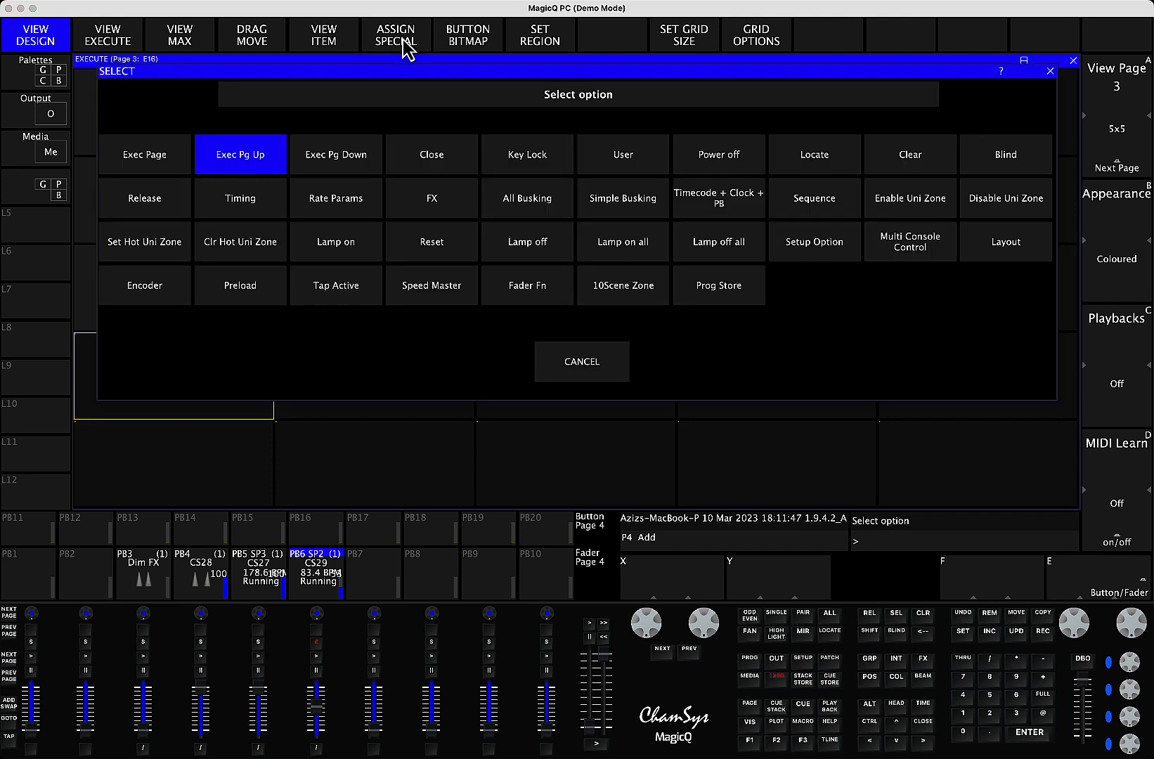
pyautogui.click(430, 304)
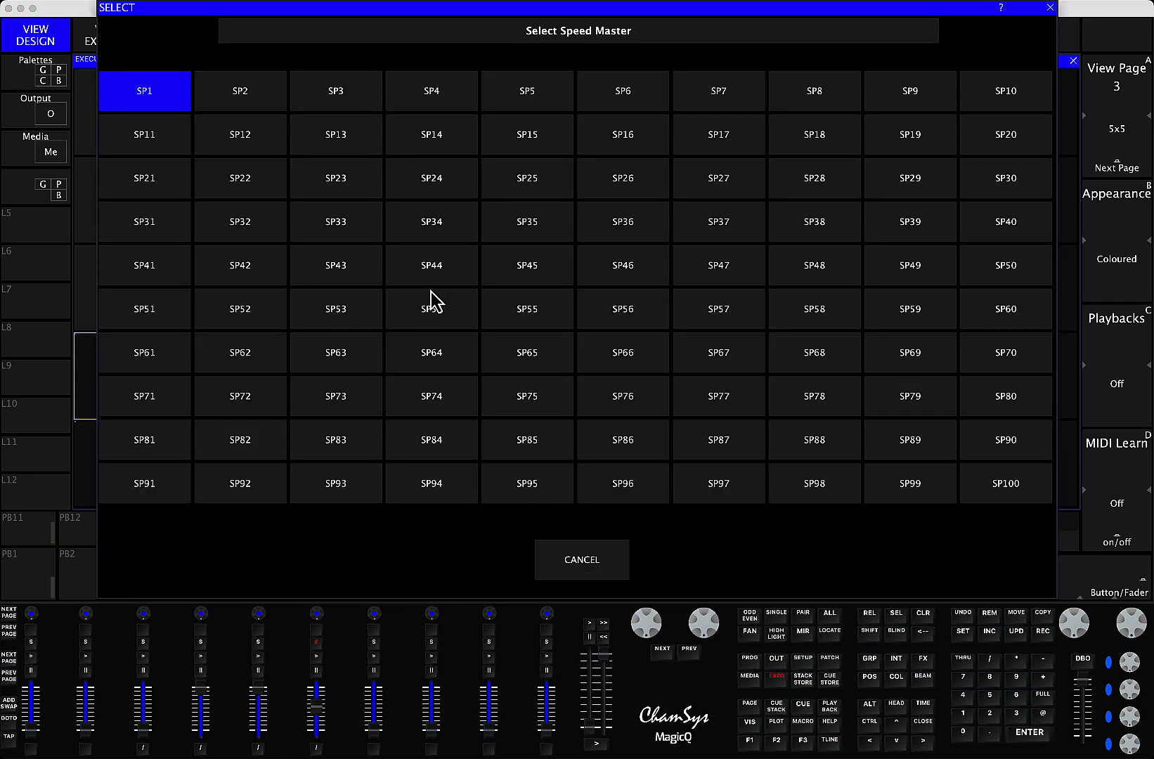
pyautogui.click(267, 104)
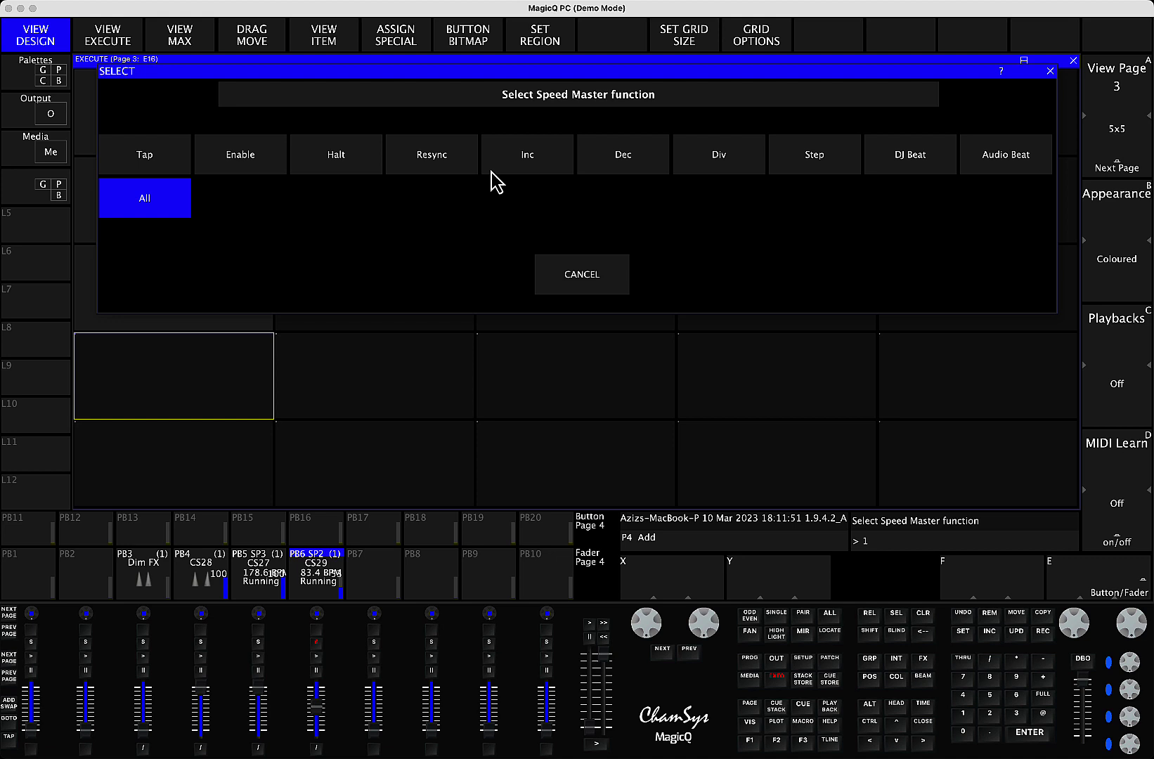
pyautogui.click(436, 154)
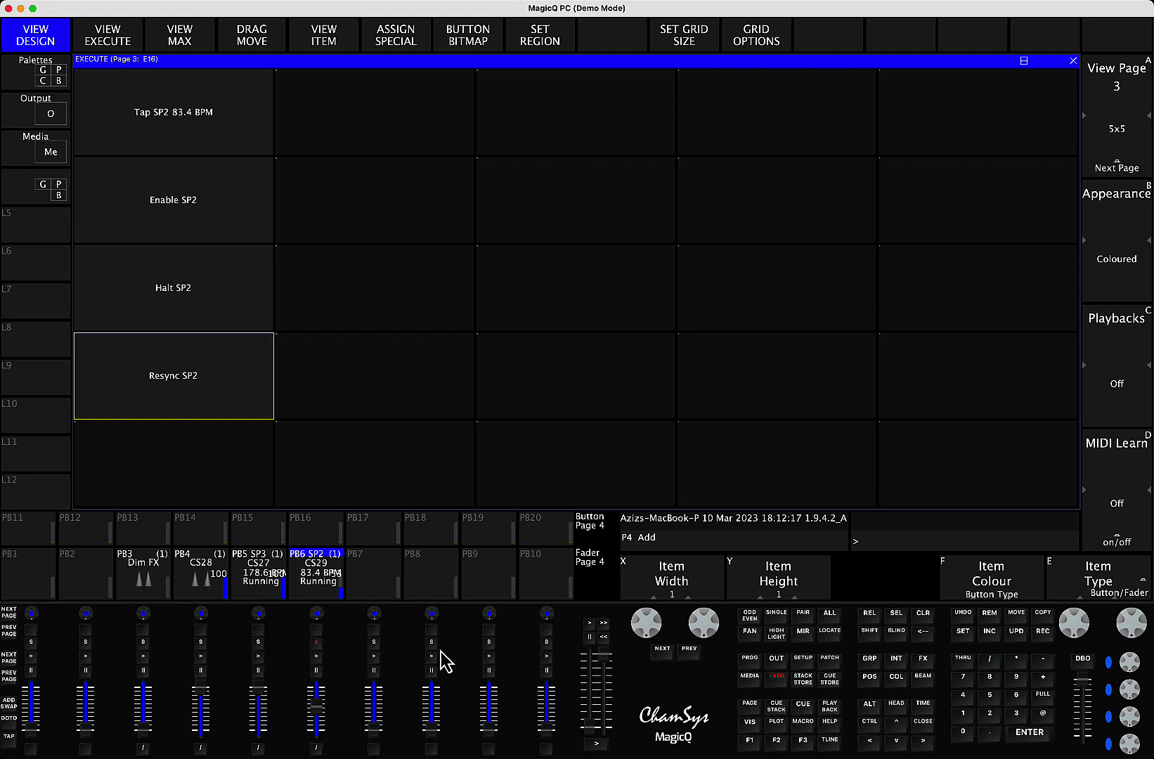
# Switch the fader function to Speed Masters and close the fader function options.
pyautogui.click(10, 664)
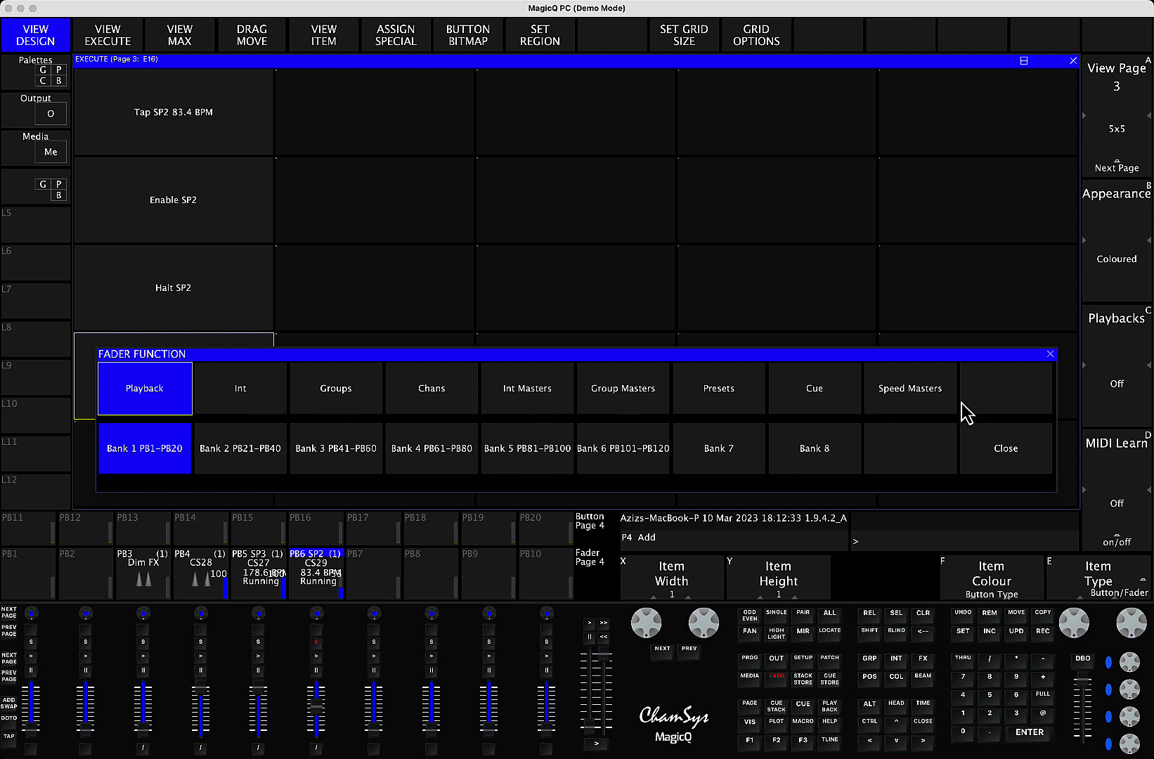
pyautogui.click(912, 395)
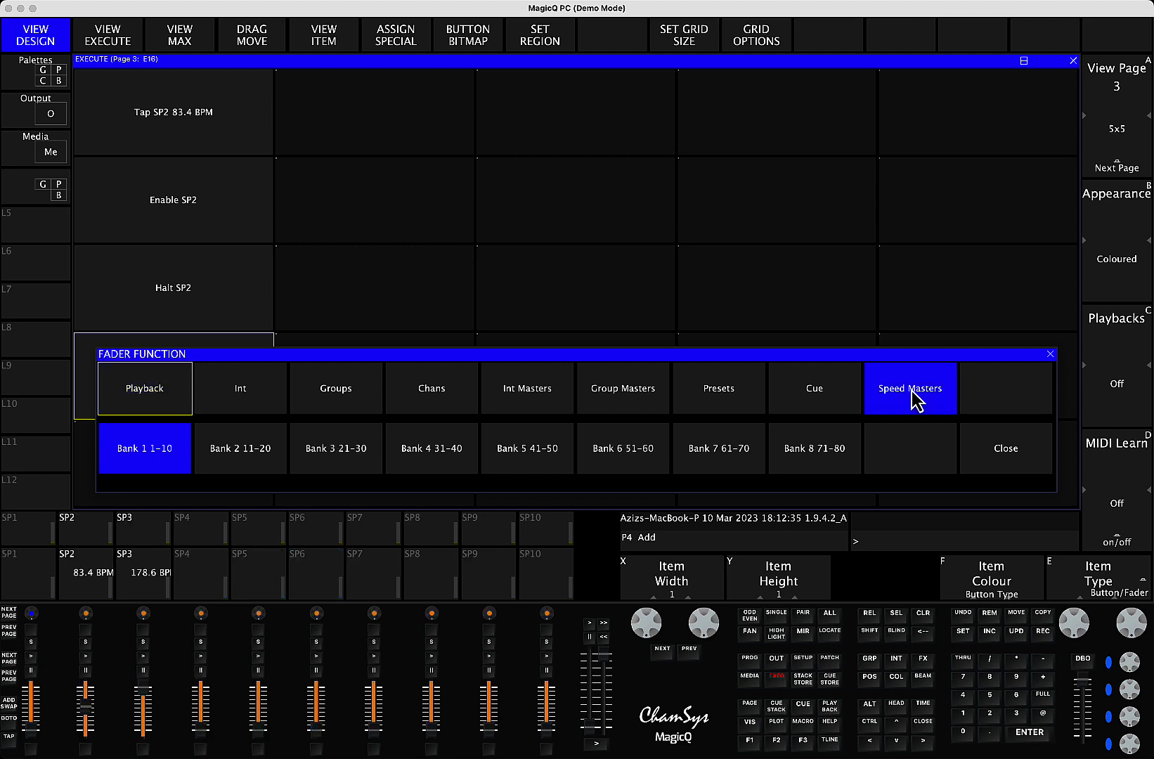
pyautogui.click(996, 452)
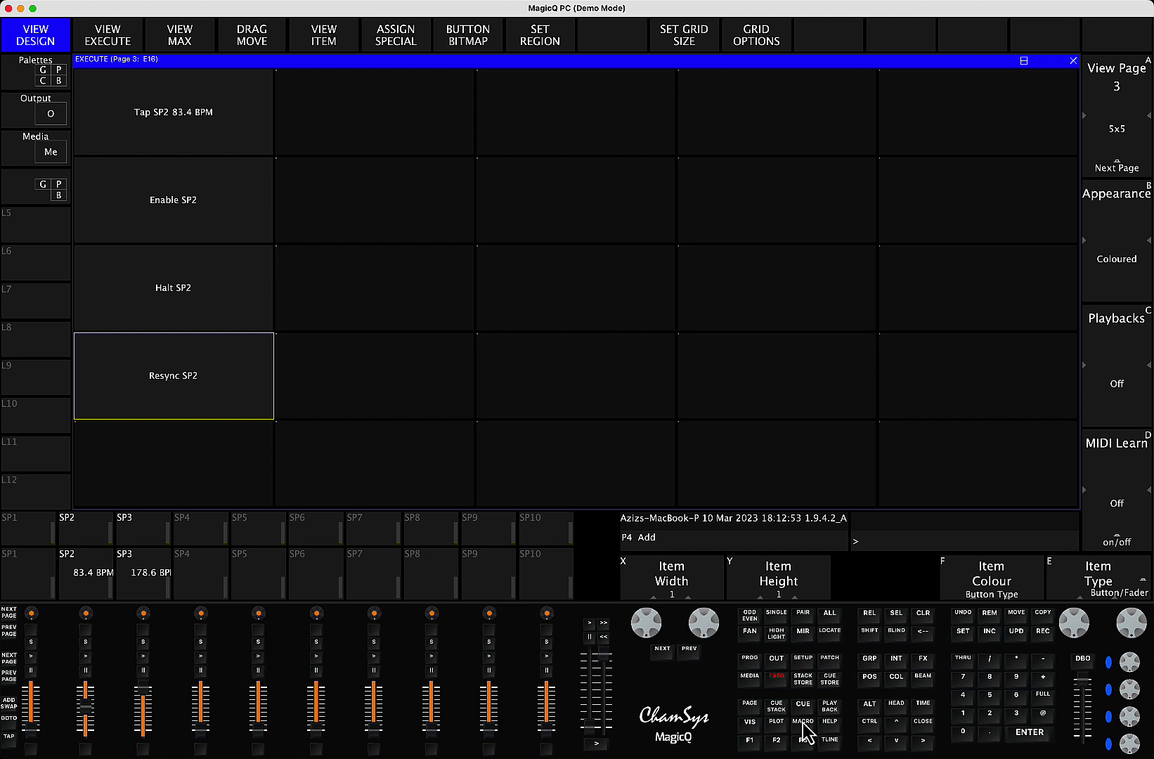
# Return the fader function to Playback and close the fader function options.
pyautogui.click(7, 665)
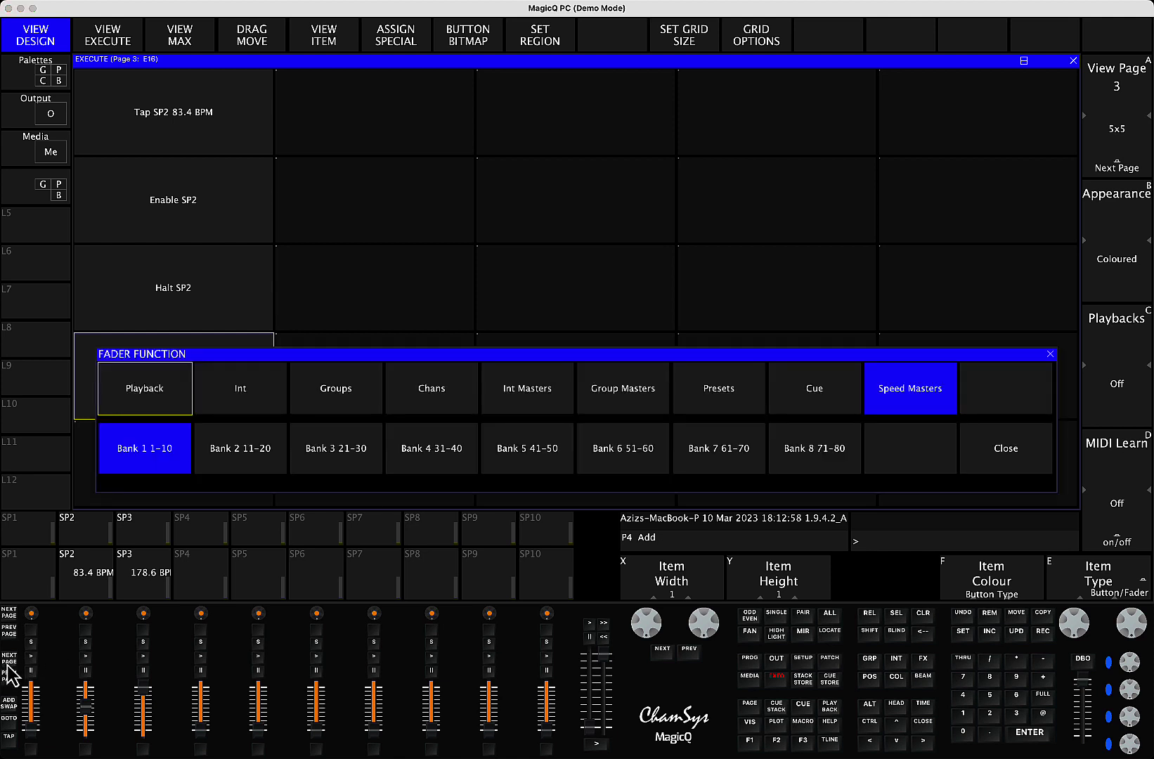
pyautogui.click(147, 391)
pyautogui.click(1000, 445)
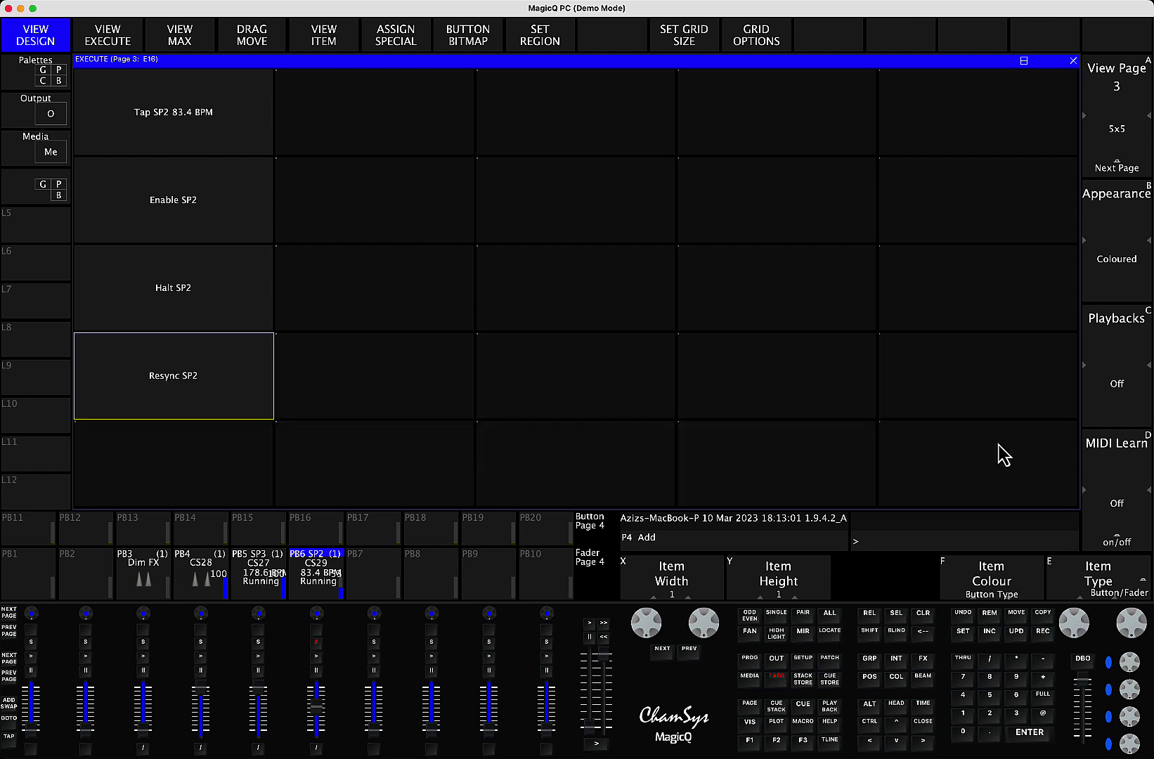
# Open the speed masters view of the Playbacks window and look through the list from SP1 to SP100.
pyautogui.click(831, 708)
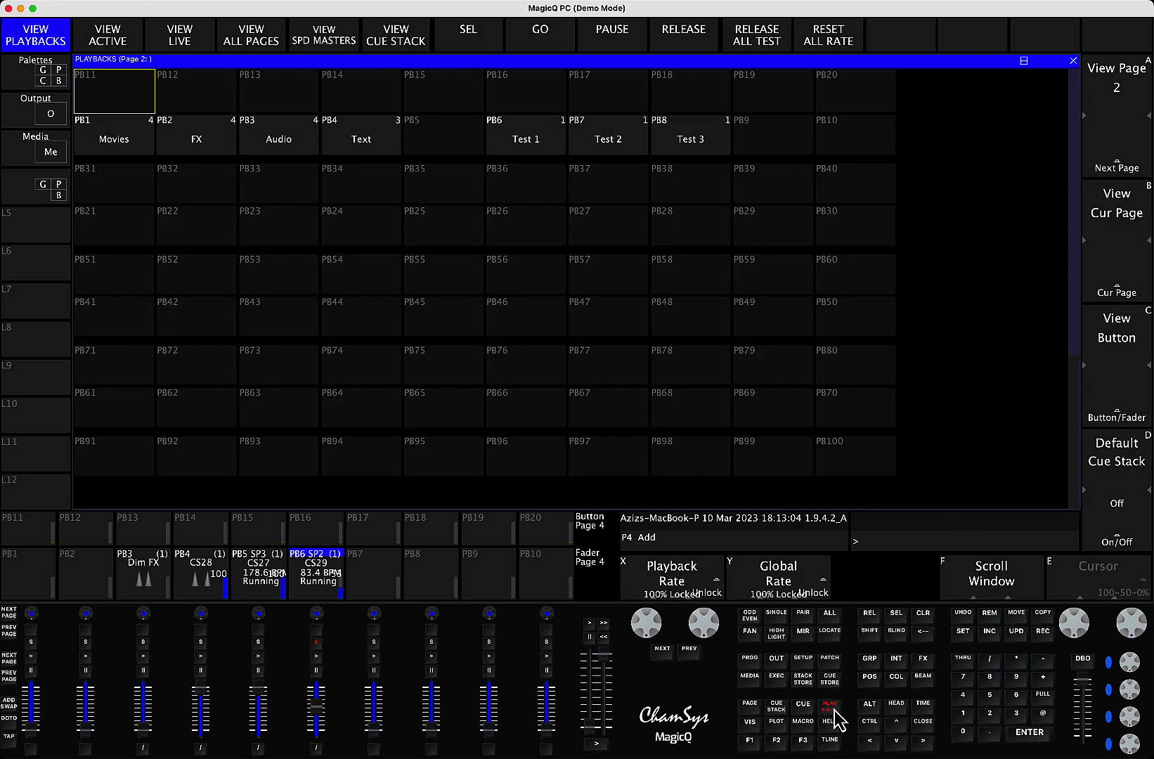
pyautogui.click(337, 48)
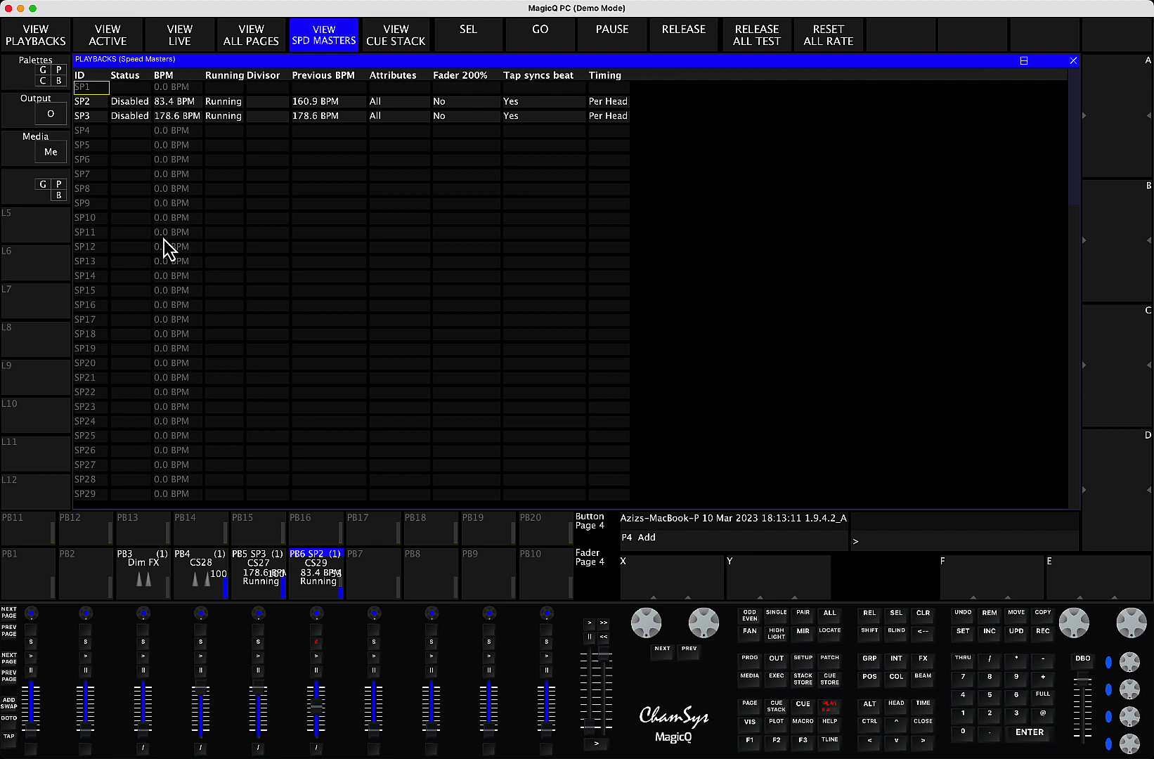
pyautogui.scroll(-15, 166, 248)
pyautogui.scroll(-5, 165, 248)
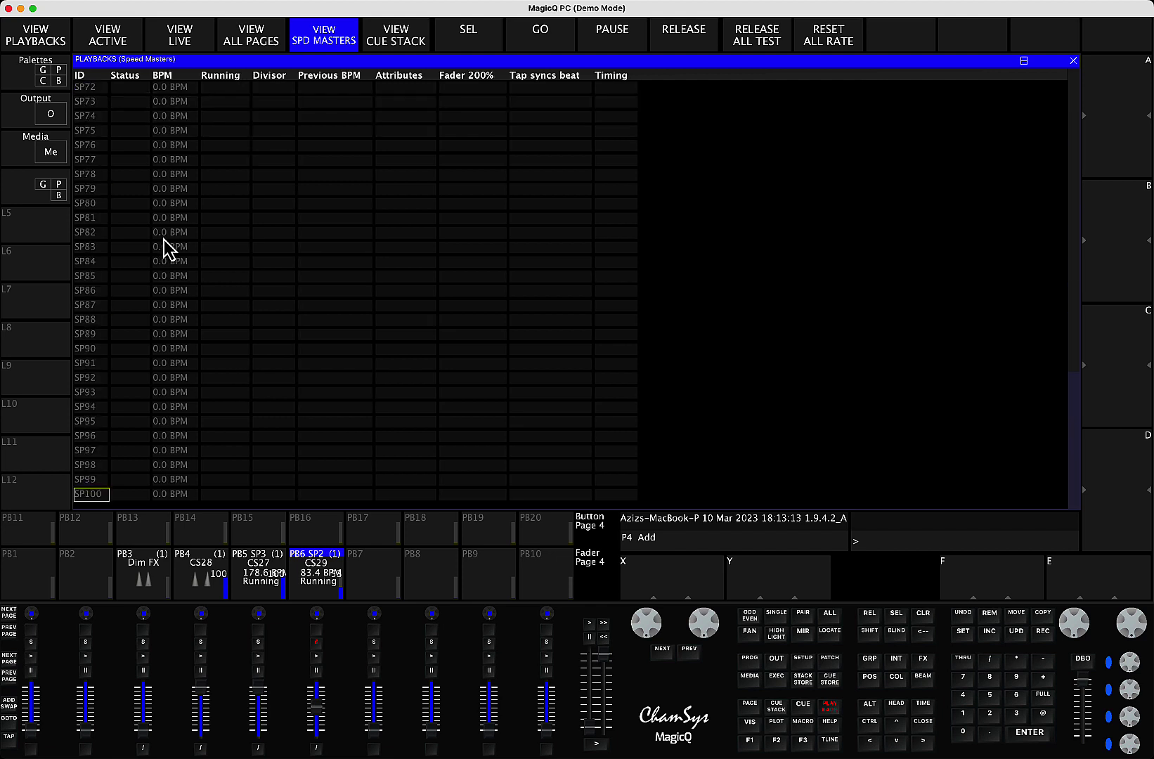
pyautogui.scroll(20, 166, 247)
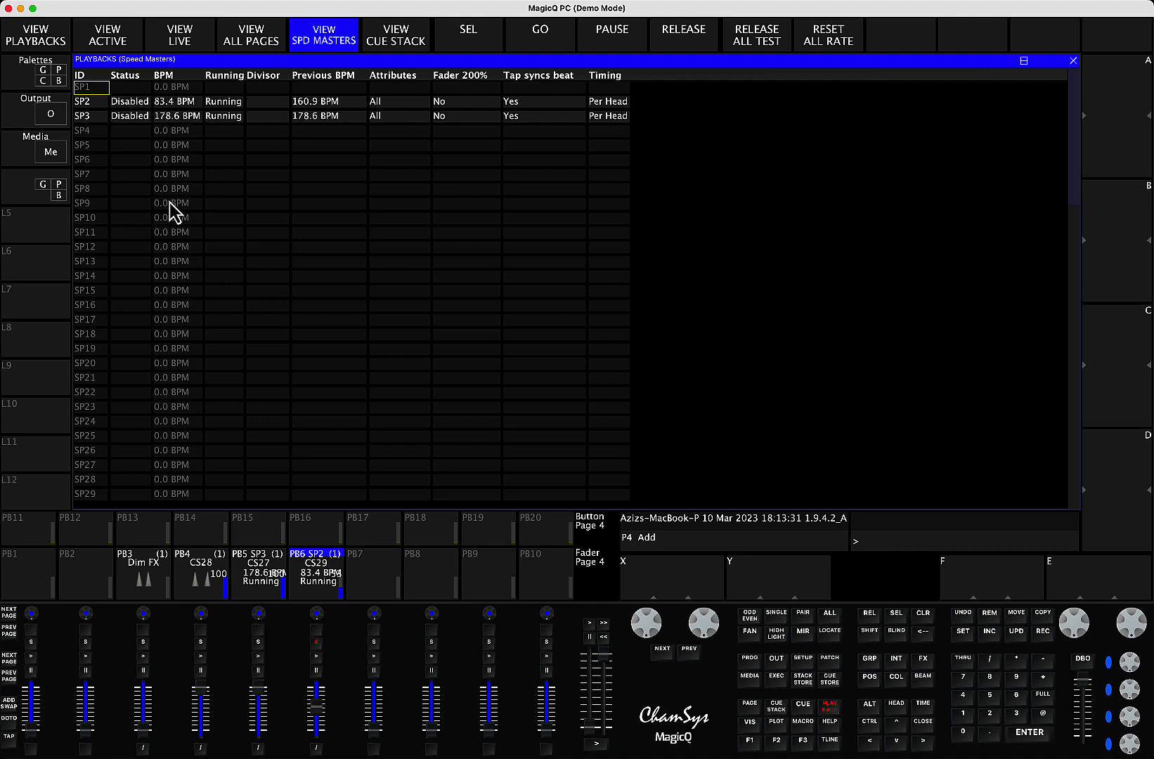
pyautogui.scroll(-20, 195, 299)
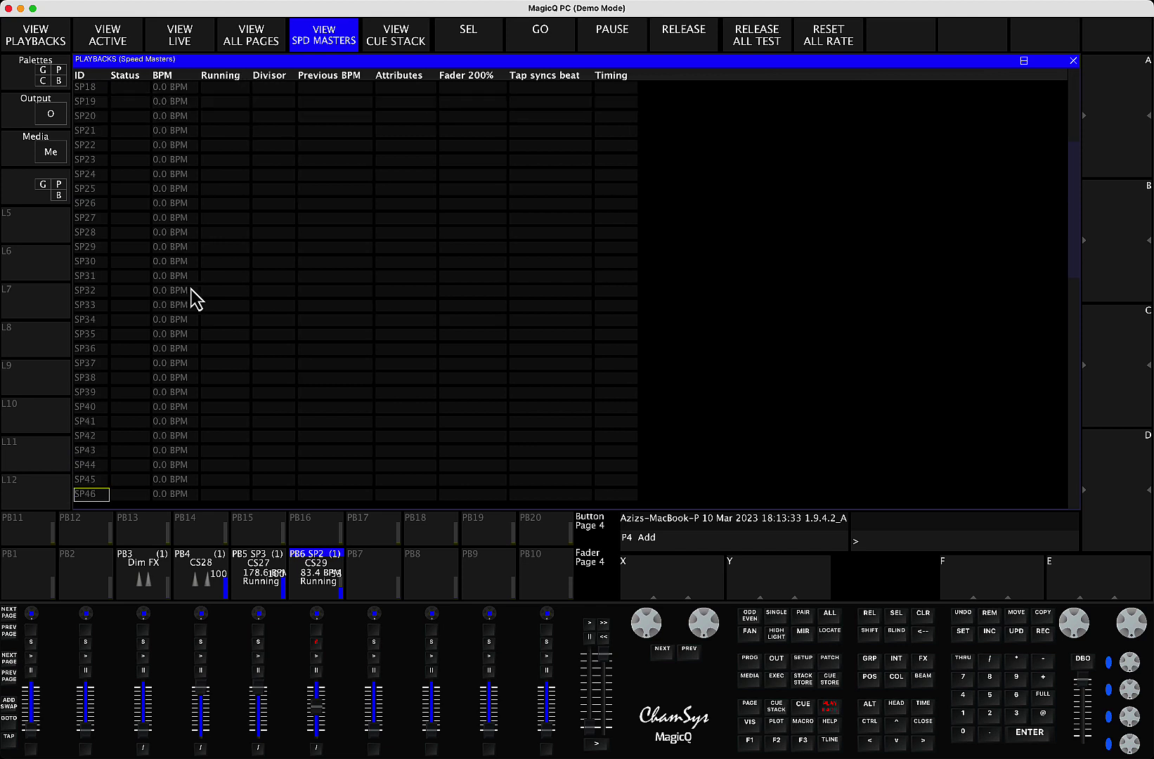
pyautogui.scroll(-4, 195, 299)
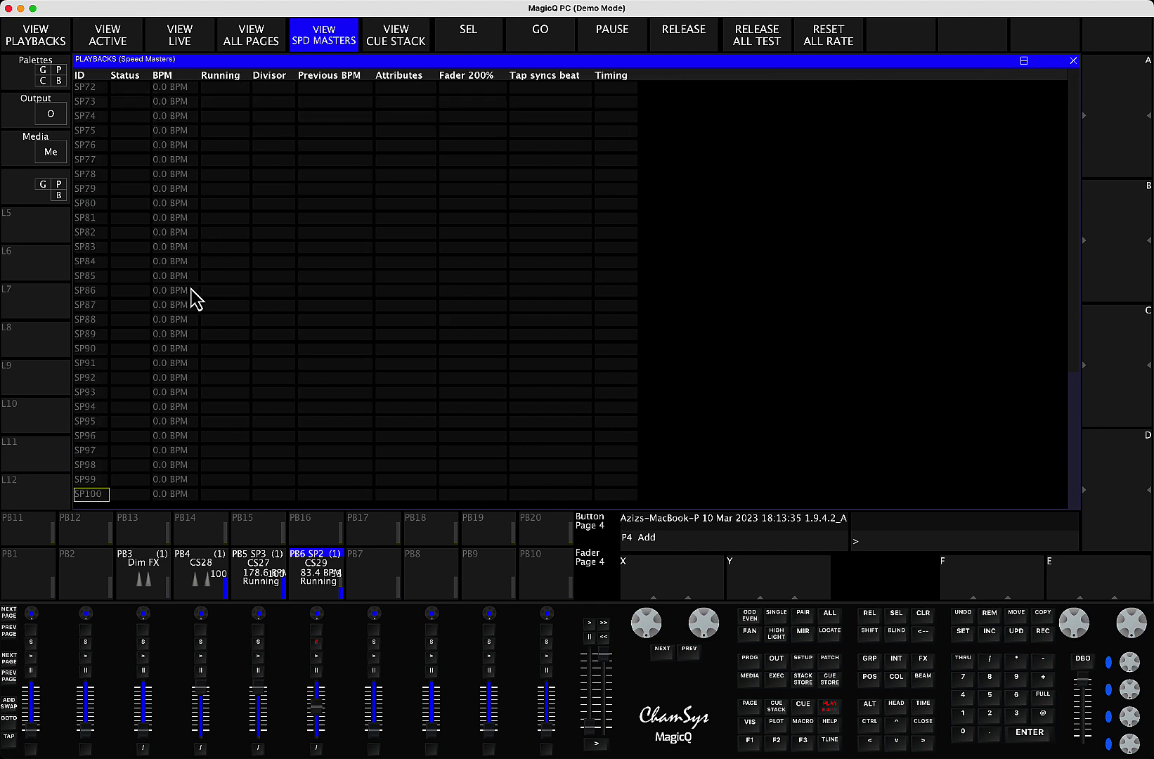
pyautogui.scroll(20, 196, 299)
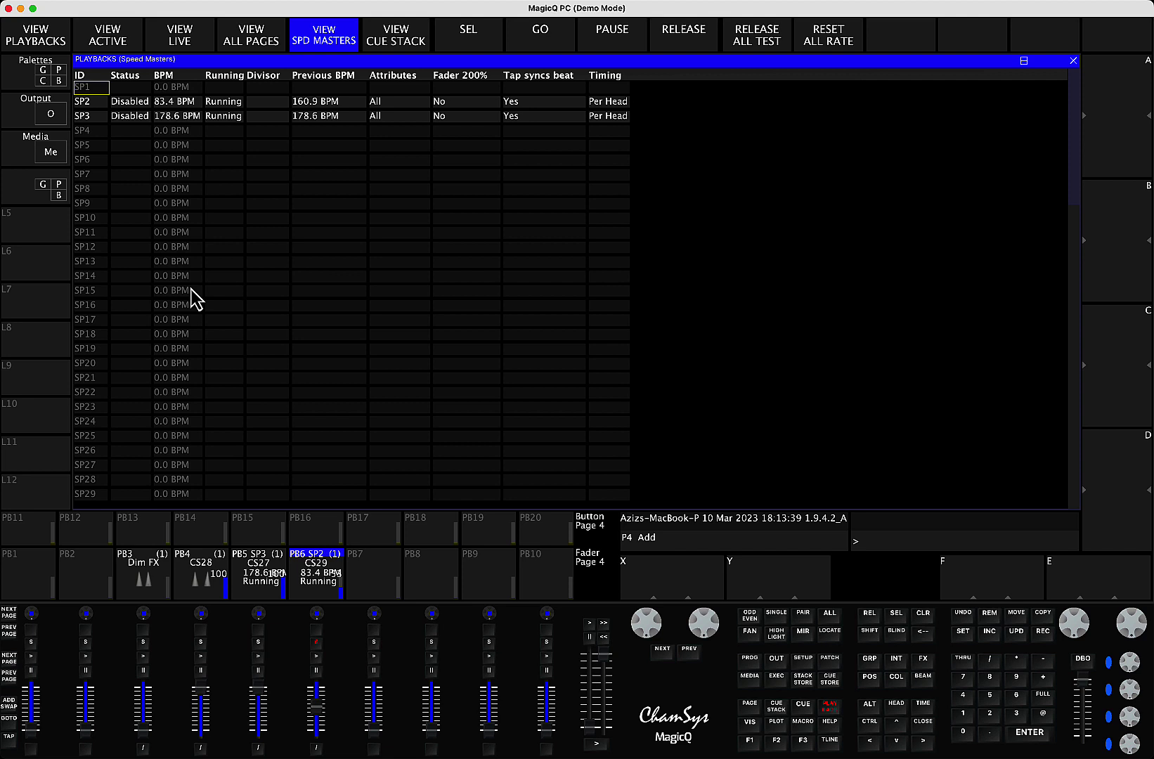
# Enable speed masters SP2 and SP3 in the speed masters list.
pyautogui.click(125, 107)
pyautogui.click(129, 109)
pyautogui.doubleClick(128, 114)
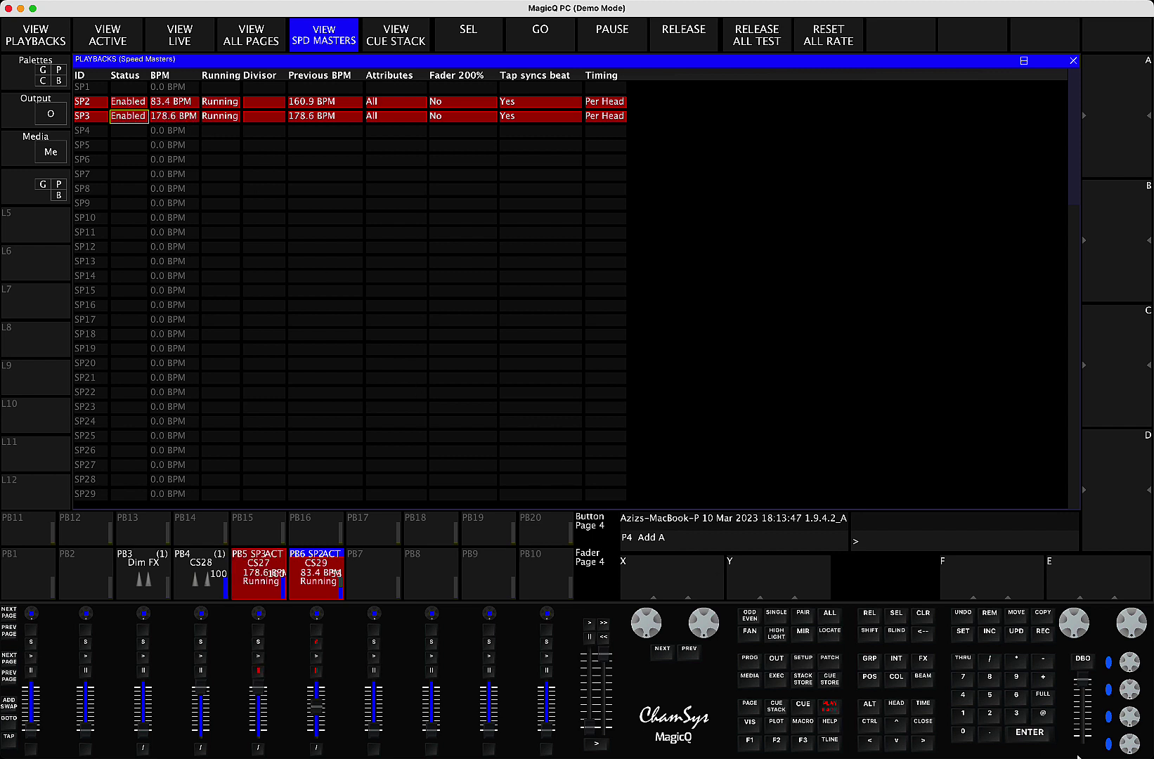
# Set the BPM of speed master SP2 to 64, and open its attribute choices and cancel them.
pyautogui.click(963, 631)
pyautogui.click(1017, 696)
pyautogui.click(963, 696)
pyautogui.click(172, 104)
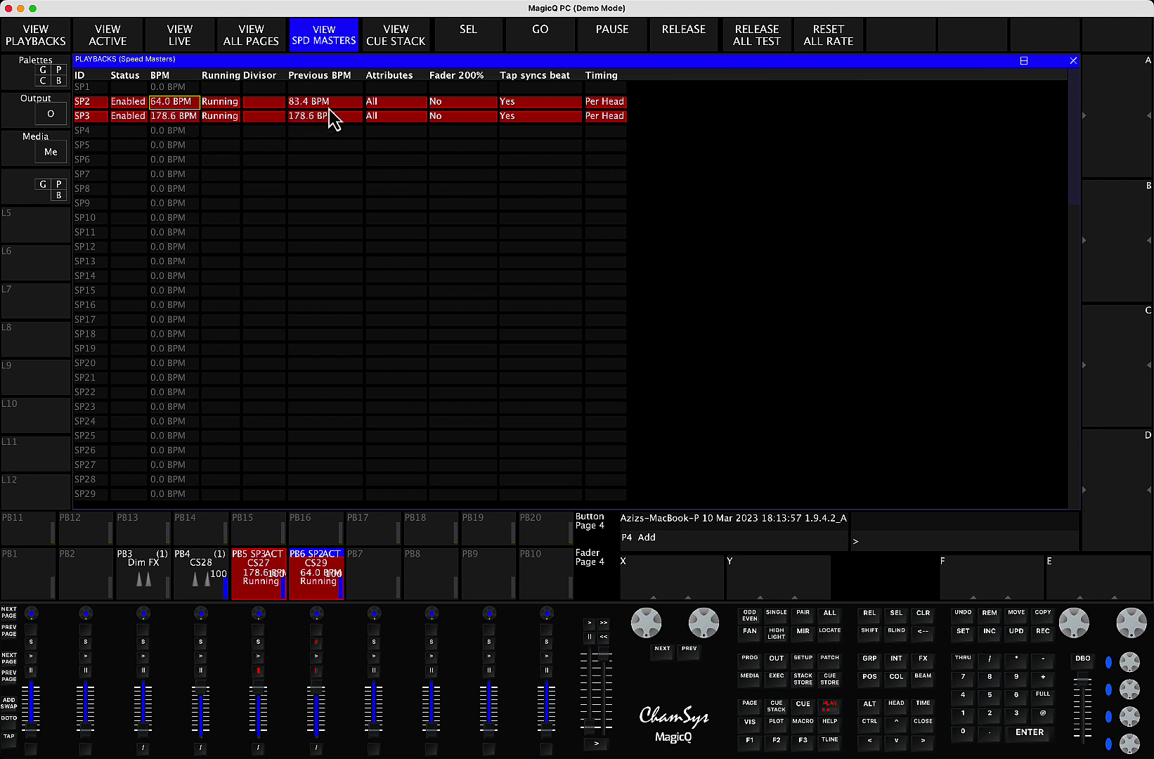
pyautogui.click(396, 105)
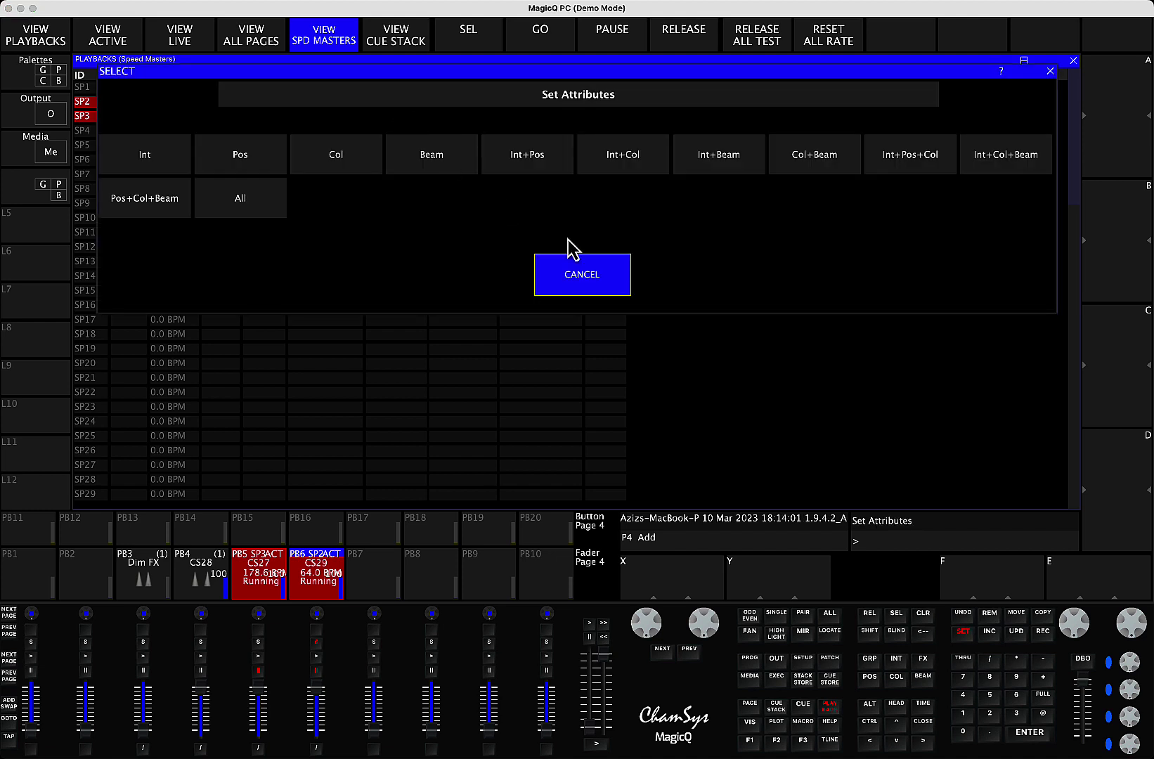
pyautogui.click(584, 277)
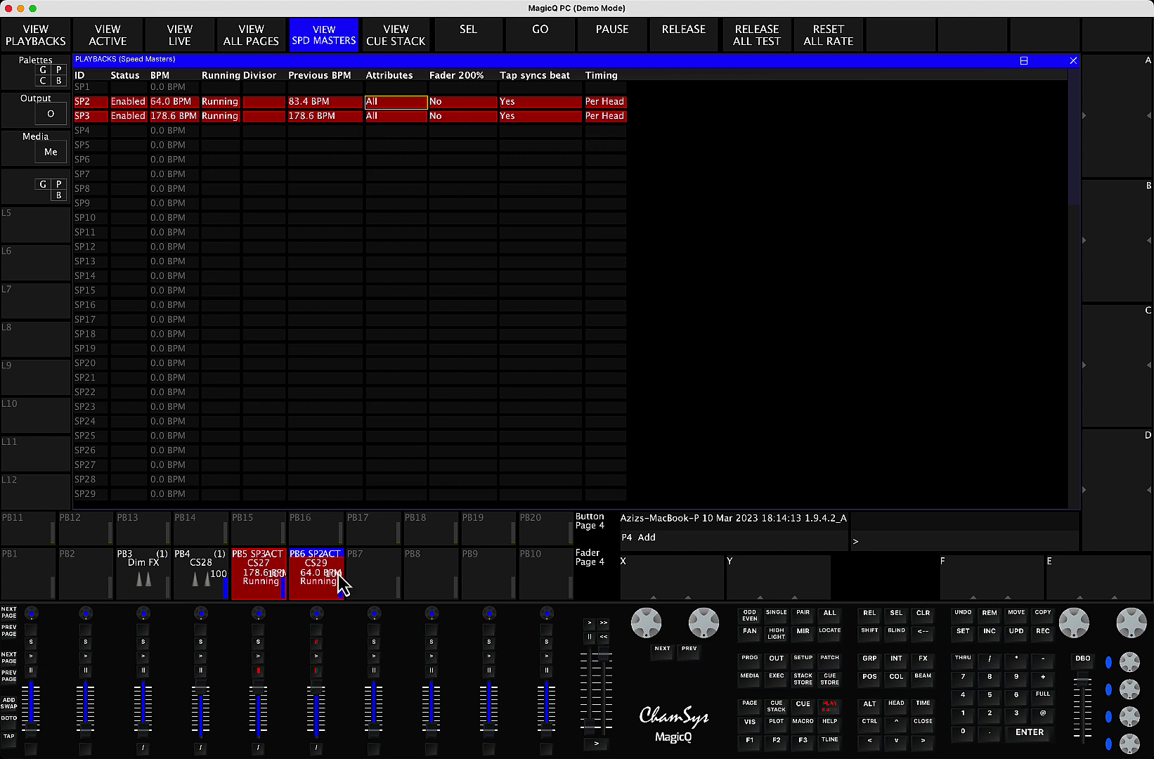
# Disable speed masters SP2 and SP3 together in the speed masters list.
pyautogui.moveTo(144, 104); pyautogui.dragTo(143, 125)
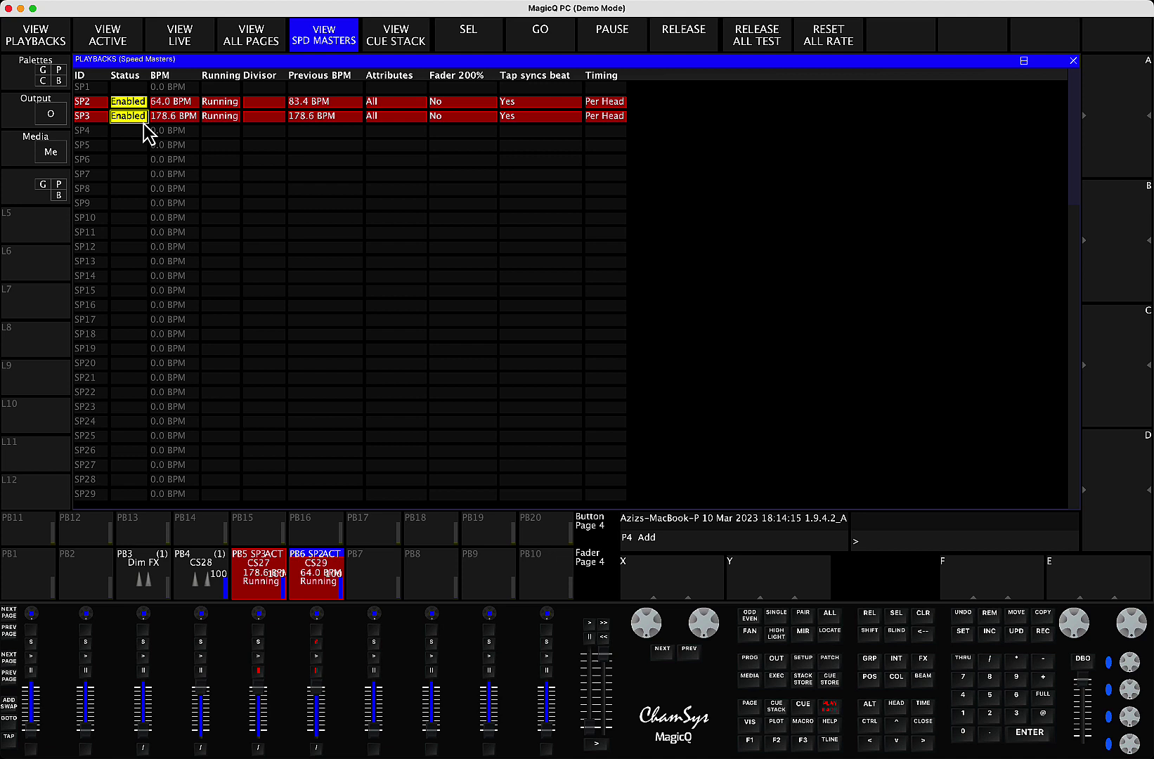
pyautogui.click(143, 123)
pyautogui.click(225, 232)
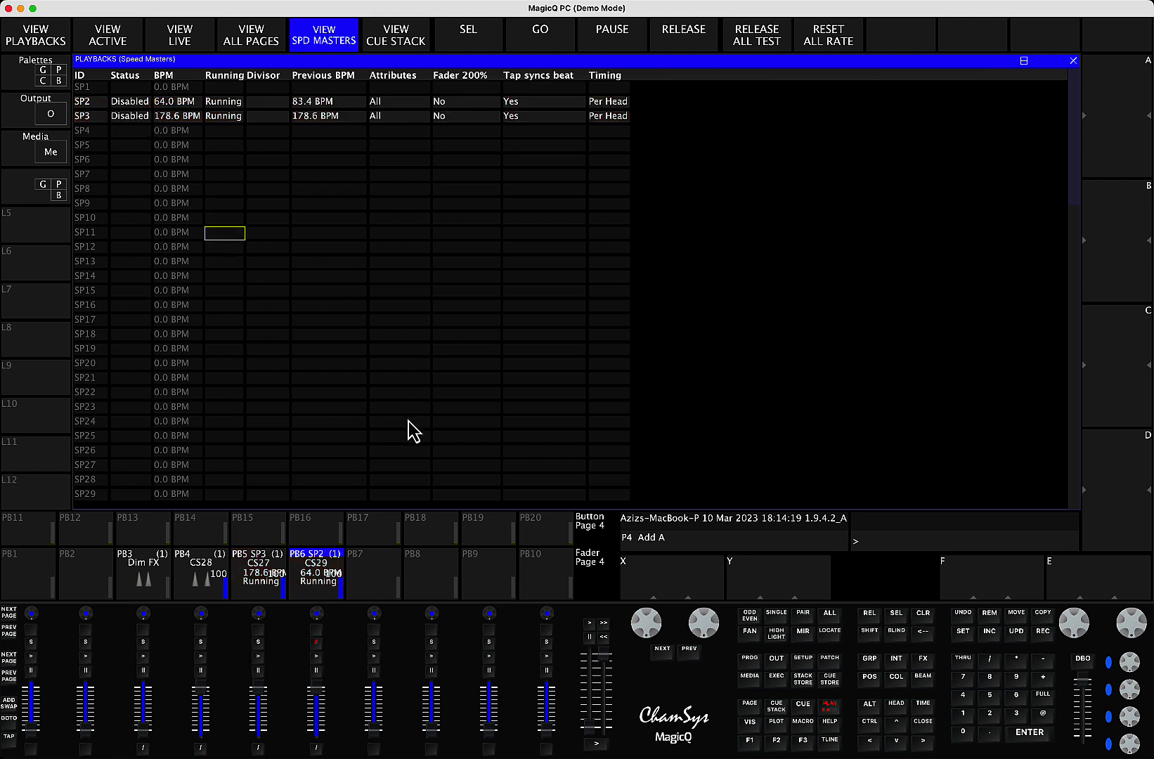
# Look through the remaining speed masters in the list and close the Playbacks window.
pyautogui.press('Down')
pyautogui.press('Down')
pyautogui.press('Down')
pyautogui.press('Down')
pyautogui.press('Down')
pyautogui.press('Down')
pyautogui.press('Down')
pyautogui.press('Down')
pyautogui.press('Down')
pyautogui.press('Down')
pyautogui.press('Down')
pyautogui.press('Down')
pyautogui.press('Down')
pyautogui.press('Down')
pyautogui.press('Down')
pyautogui.press('Down')
pyautogui.press('Down')
pyautogui.press('Down')
pyautogui.press('Down')
pyautogui.press('Down')
pyautogui.press('Up')
pyautogui.press('Up')
pyautogui.press('Up')
pyautogui.press('Up')
pyautogui.press('Up')
pyautogui.press('Up')
pyautogui.press('Up')
pyautogui.press('Up')
pyautogui.press('Up')
pyautogui.press('Up')
pyautogui.press('Up')
pyautogui.press('Up')
pyautogui.press('Up')
pyautogui.press('Up')
pyautogui.press('Up')
pyautogui.press('Up')
pyautogui.press('Up')
pyautogui.press('Up')
pyautogui.press('Up')
pyautogui.press('Up')
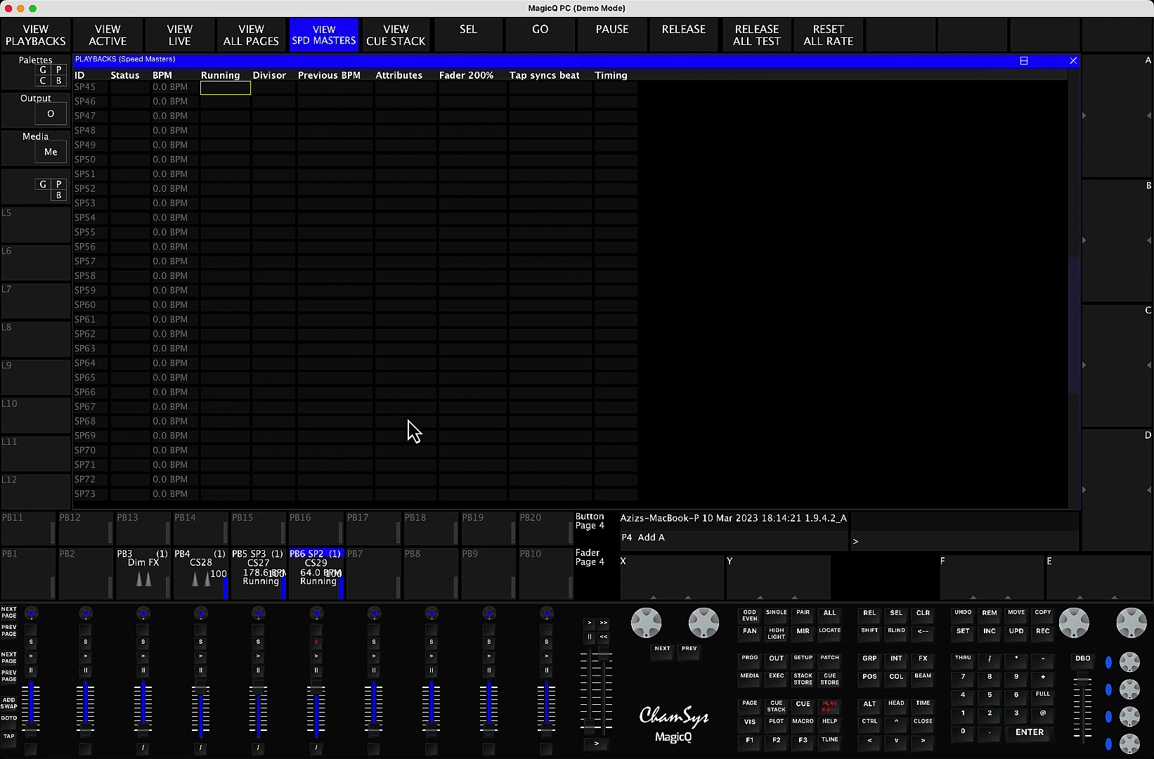
pyautogui.click(923, 724)
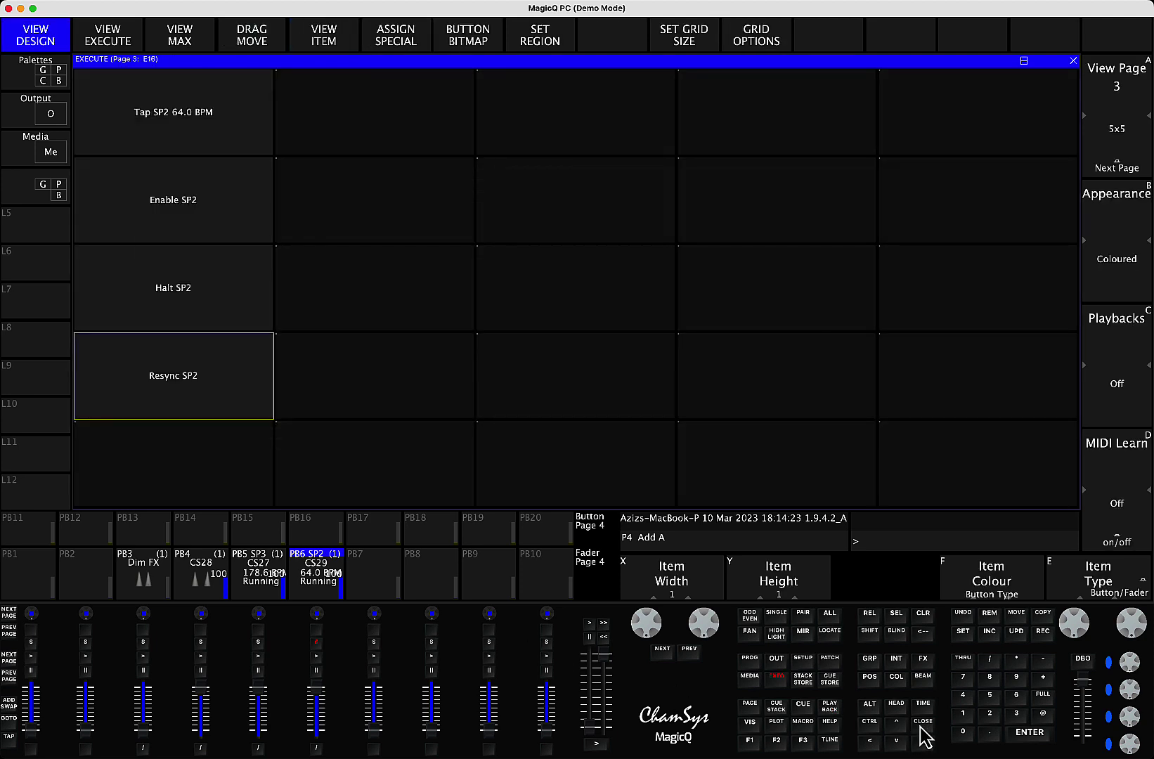